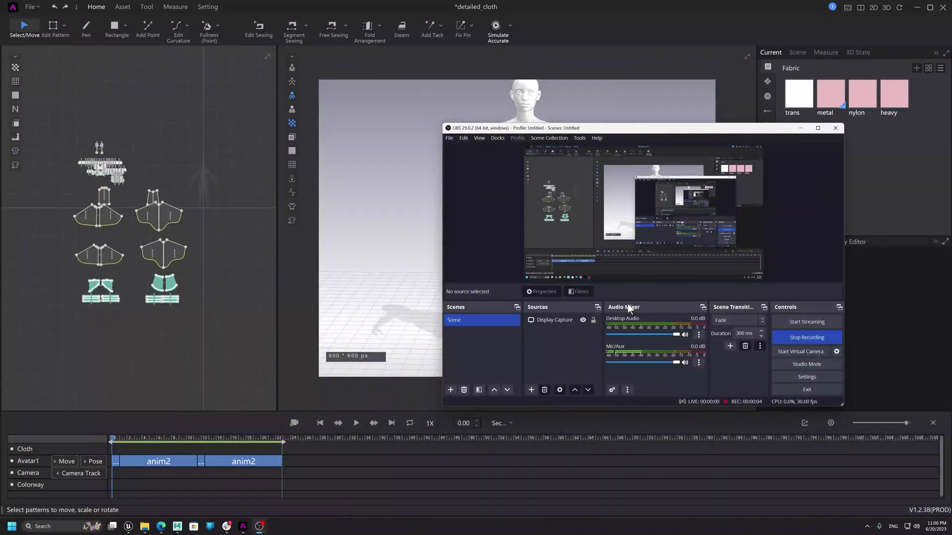
# Bring the detailed_cloth garment project in front of the recorder and keep its window maximized.
pyautogui.moveTo(783, 136); pyautogui.dragTo(800, 129)
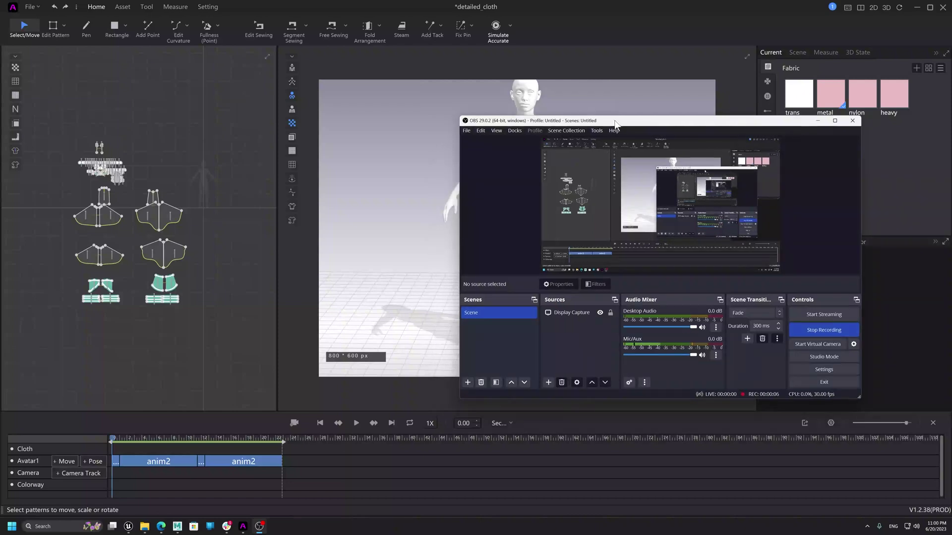
pyautogui.click(557, 5)
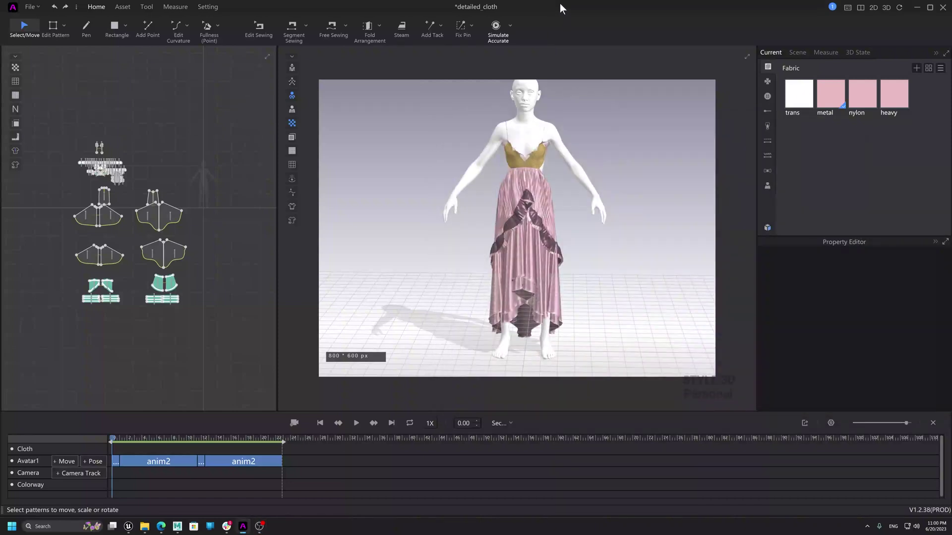
pyautogui.click(930, 7)
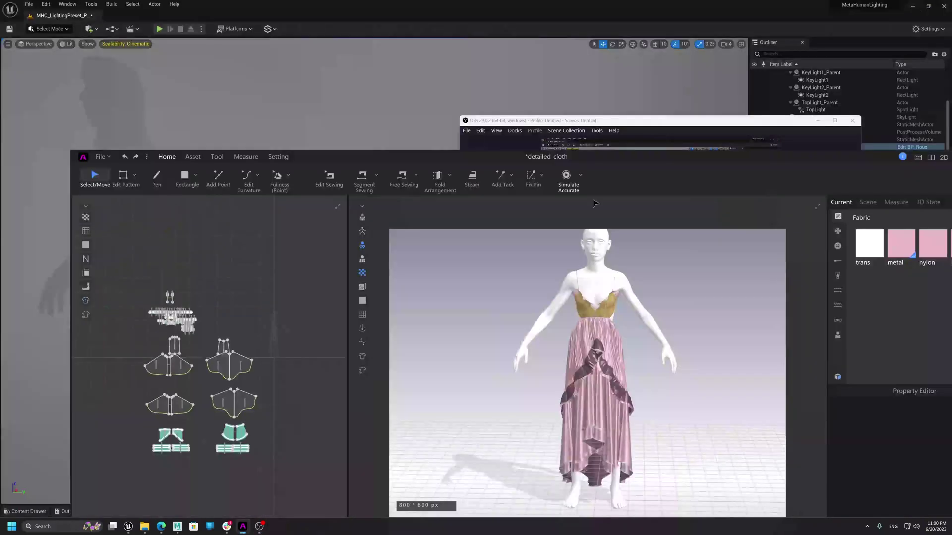
pyautogui.doubleClick(622, 156)
# Examine the gown's pleated bodice, ruffled neckline and upper skirt on the avatar from the front and side.
pyautogui.moveTo(585, 173); pyautogui.dragTo(470, 224, button='right')
pyautogui.moveTo(529, 200); pyautogui.dragTo(524, 228, button='right')
pyautogui.scroll(6, 524, 227)
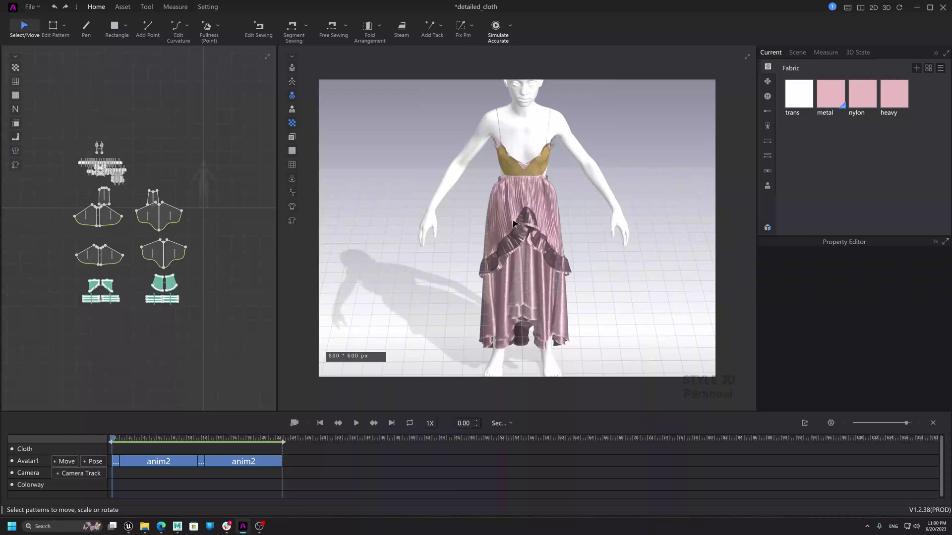
pyautogui.scroll(1, 527, 265)
pyautogui.moveTo(483, 118); pyautogui.dragTo(486, 234, button='middle')
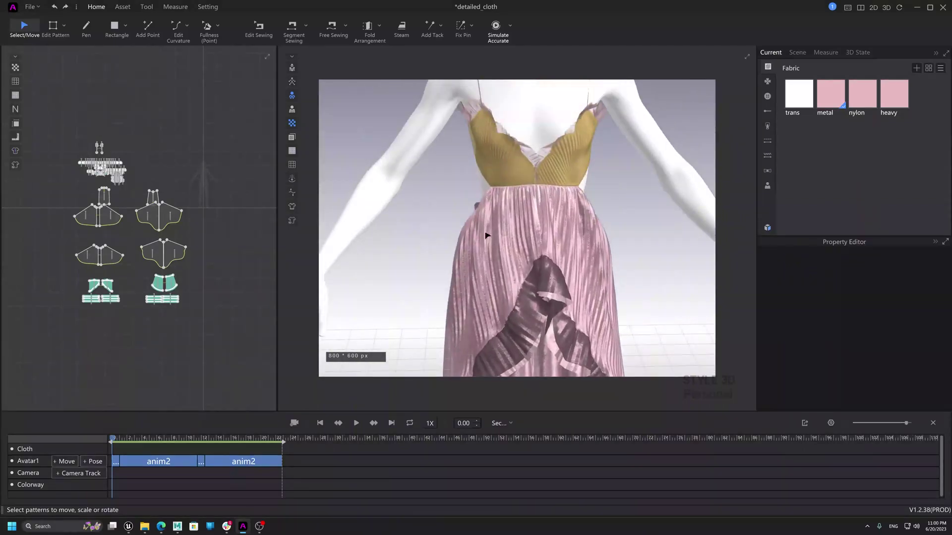
pyautogui.moveTo(486, 233); pyautogui.dragTo(537, 238, button='right')
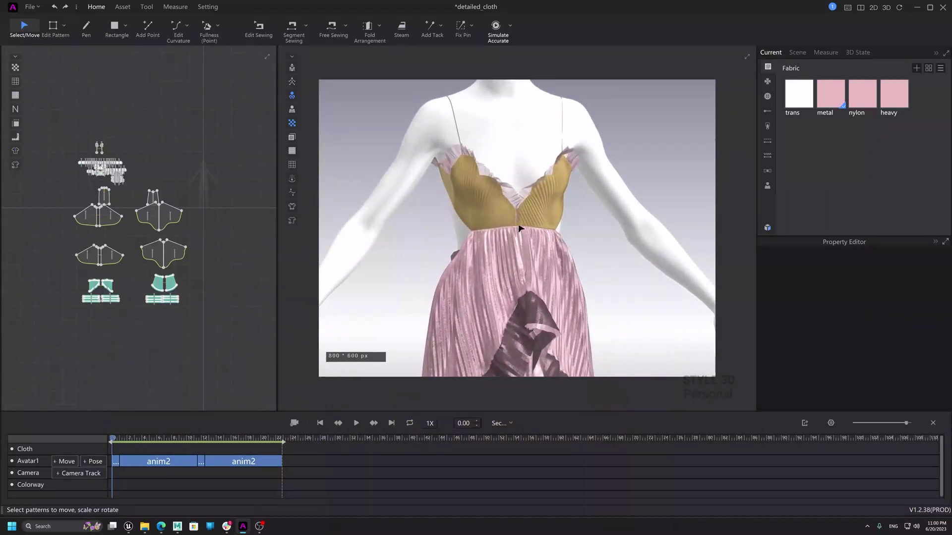
pyautogui.moveTo(529, 285); pyautogui.dragTo(520, 228, button='right')
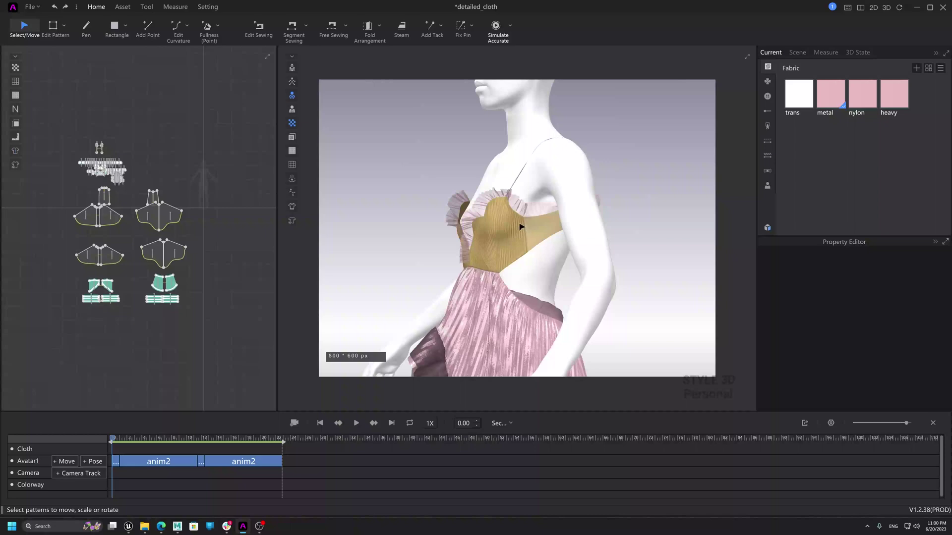
pyautogui.moveTo(521, 228); pyautogui.dragTo(507, 98, button='middle')
pyautogui.moveTo(452, 283); pyautogui.dragTo(470, 240, button='right')
pyautogui.moveTo(588, 227); pyautogui.dragTo(544, 251, button='right')
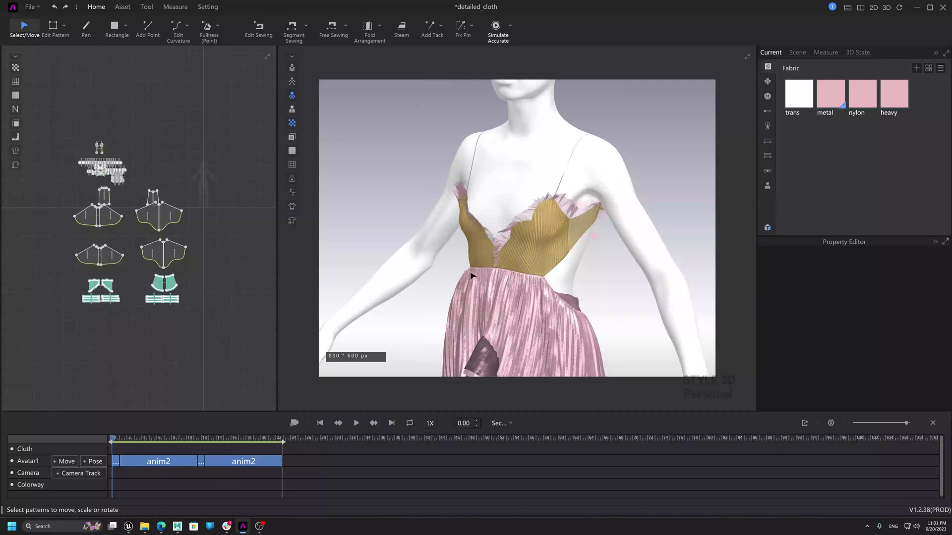
pyautogui.moveTo(471, 274); pyautogui.dragTo(514, 267, button='right')
pyautogui.moveTo(512, 253); pyautogui.dragTo(505, 295, button='middle')
pyautogui.moveTo(514, 221); pyautogui.dragTo(561, 204, button='right')
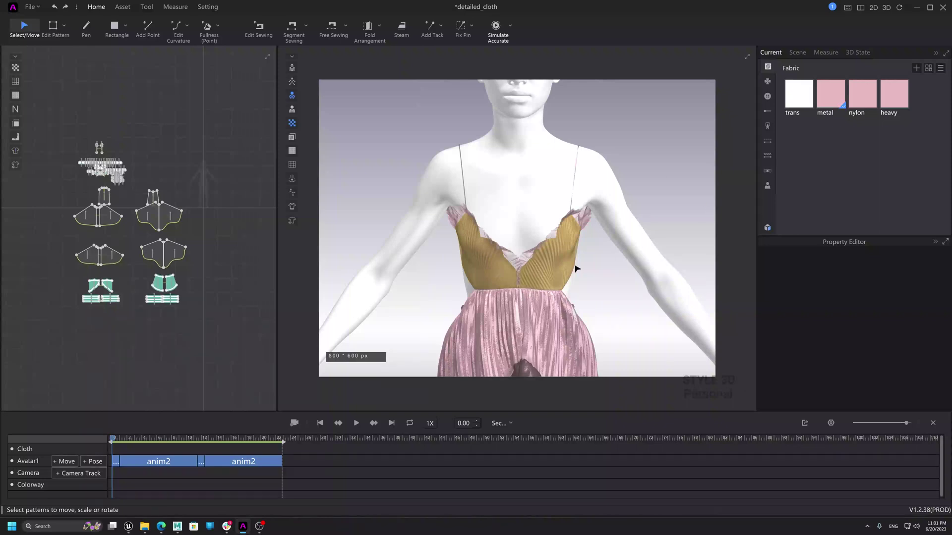
# Examine the pleated metallic skirt and its dark ruffle layers up close.
pyautogui.moveTo(541, 280); pyautogui.dragTo(540, 147, button='middle')
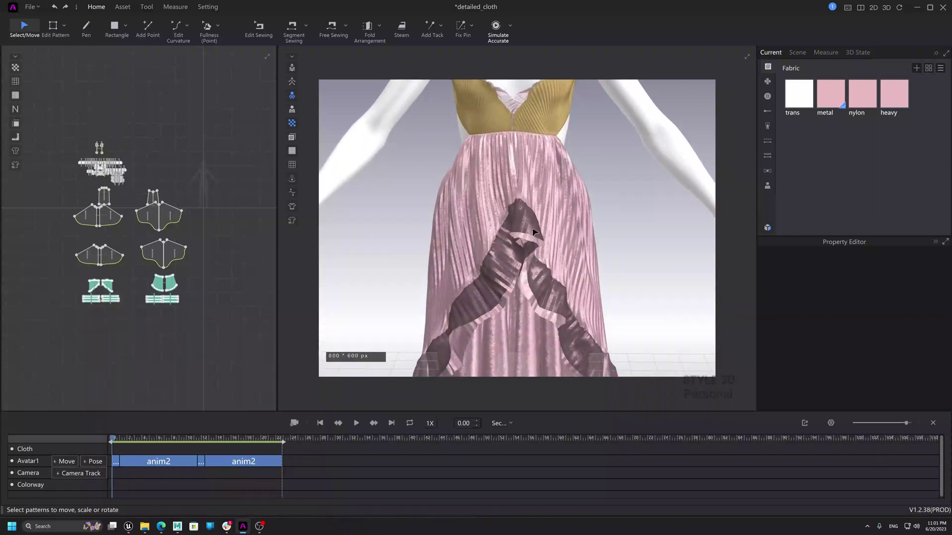
pyautogui.moveTo(453, 267); pyautogui.dragTo(476, 236, button='middle')
pyautogui.click(857, 99)
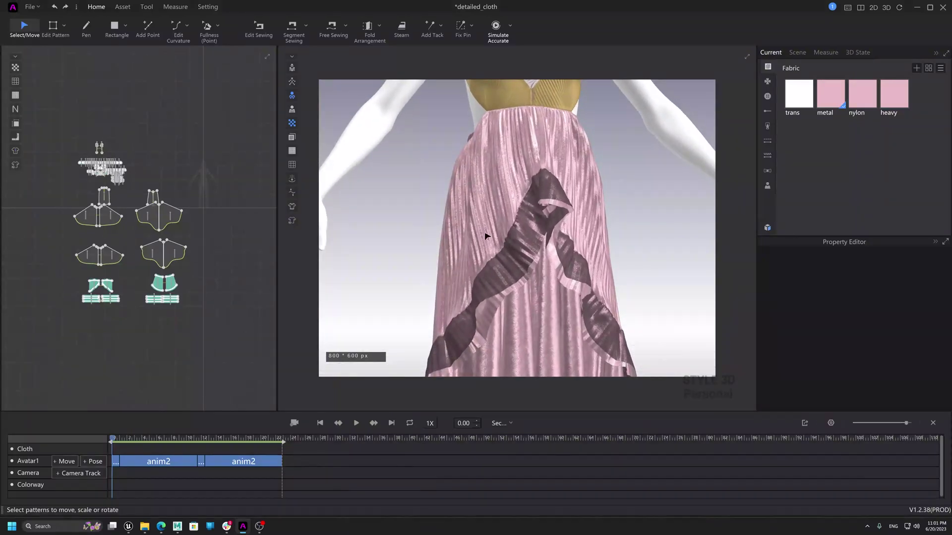
pyautogui.moveTo(522, 133); pyautogui.dragTo(507, 159, button='middle')
pyautogui.moveTo(508, 187); pyautogui.dragTo(496, 190, button='right')
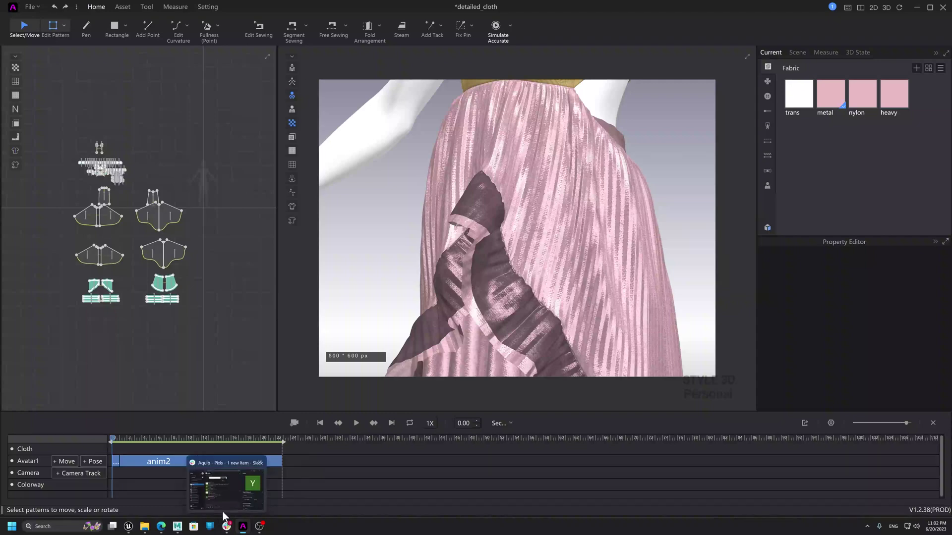
pyautogui.moveTo(259, 530)
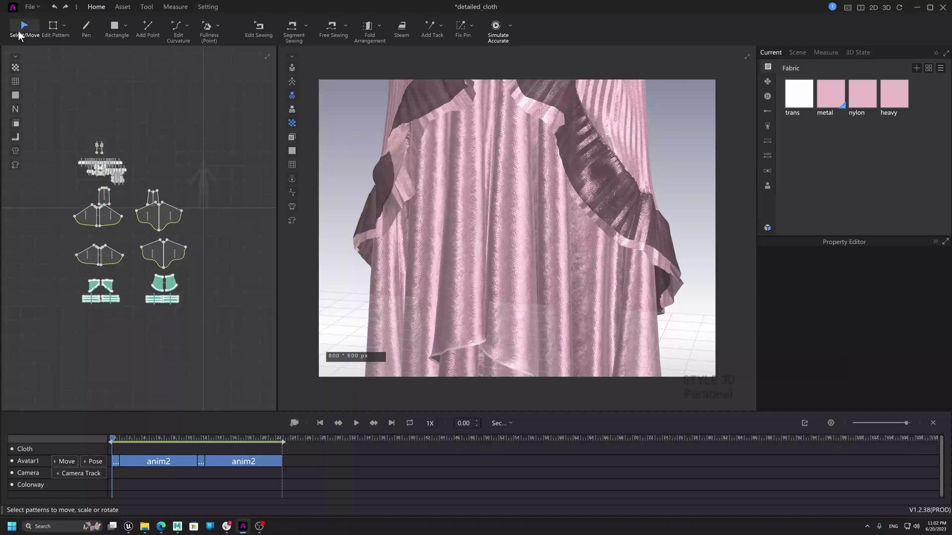
# Display the pattern lines and points on the 3D garment and inspect the skirt's pleats, ruffles and hem with them.
pyautogui.click(292, 207)
pyautogui.moveTo(486, 200); pyautogui.dragTo(546, 362, button='middle')
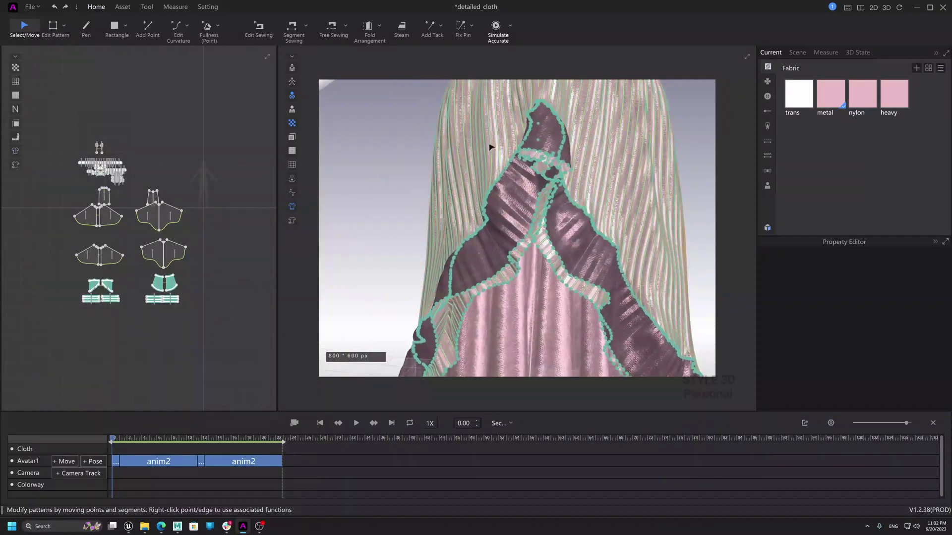
pyautogui.moveTo(491, 147); pyautogui.dragTo(545, 152, button='right')
pyautogui.moveTo(526, 193)
pyautogui.mouseDown(button='middle')
pyautogui.moveTo(508, 234)
pyautogui.moveTo(510, 301)
pyautogui.moveTo(499, 308)
pyautogui.moveTo(488, 362)
pyautogui.mouseUp(button='middle')
pyautogui.moveTo(486, 240); pyautogui.dragTo(505, 195, button='right')
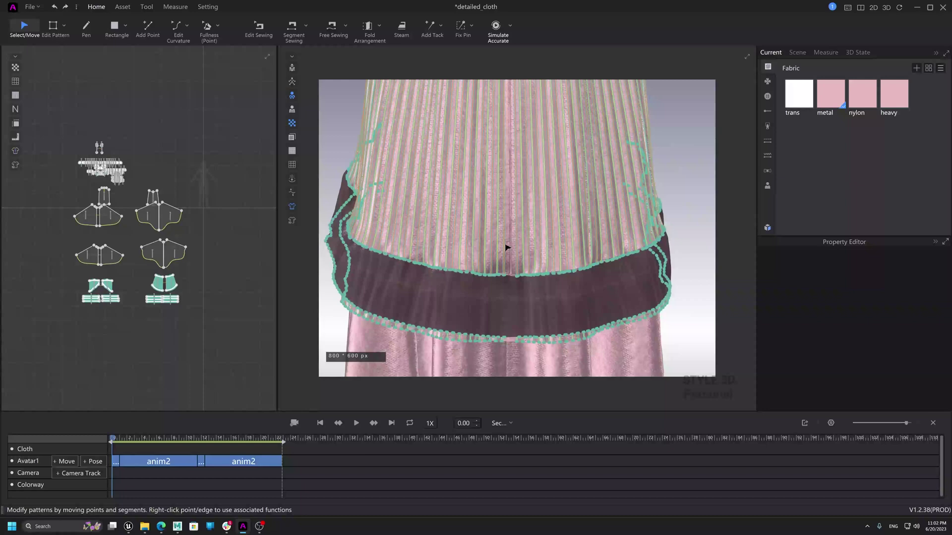
pyautogui.moveTo(506, 246); pyautogui.dragTo(490, 225, button='right')
pyautogui.moveTo(489, 170); pyautogui.dragTo(501, 200, button='right')
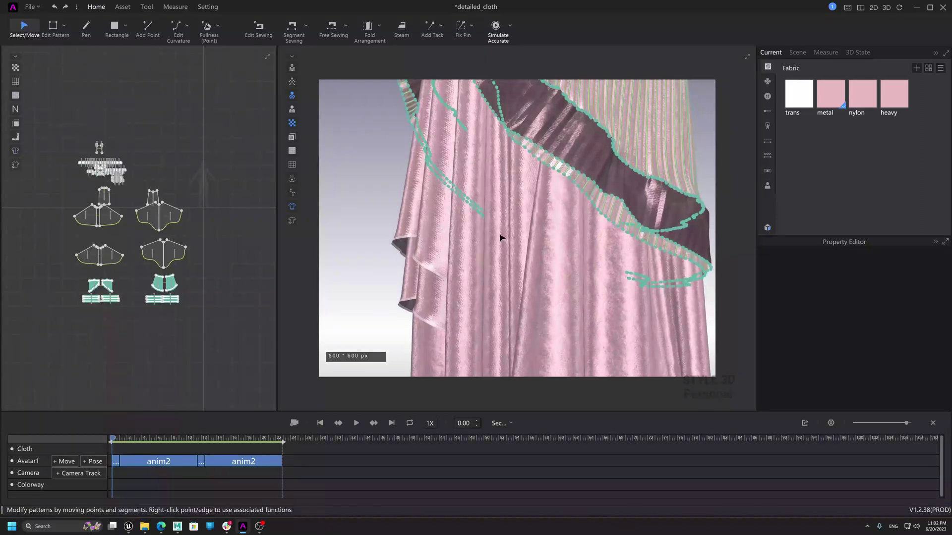
pyautogui.moveTo(500, 237); pyautogui.dragTo(526, 237, button='right')
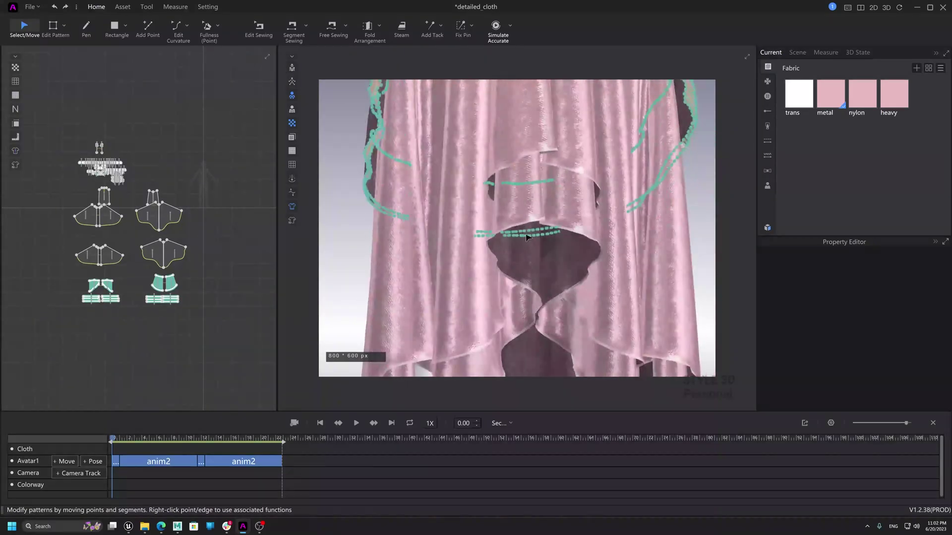
pyautogui.moveTo(520, 190); pyautogui.dragTo(507, 97, button='right')
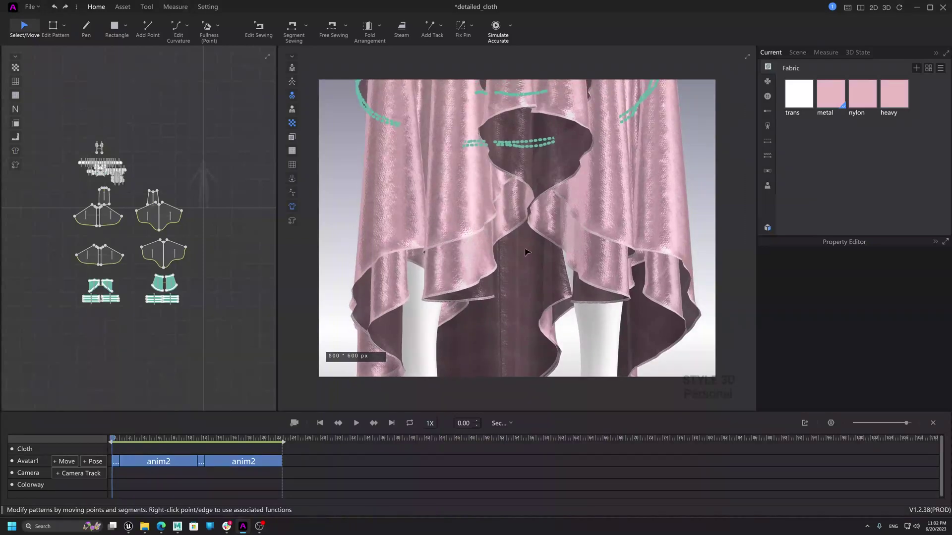
# Examine the pattern lines on the bodice pleats, neckline ruffle and open back down to the rear waistband.
pyautogui.moveTo(471, 170); pyautogui.dragTo(446, 170, button='right')
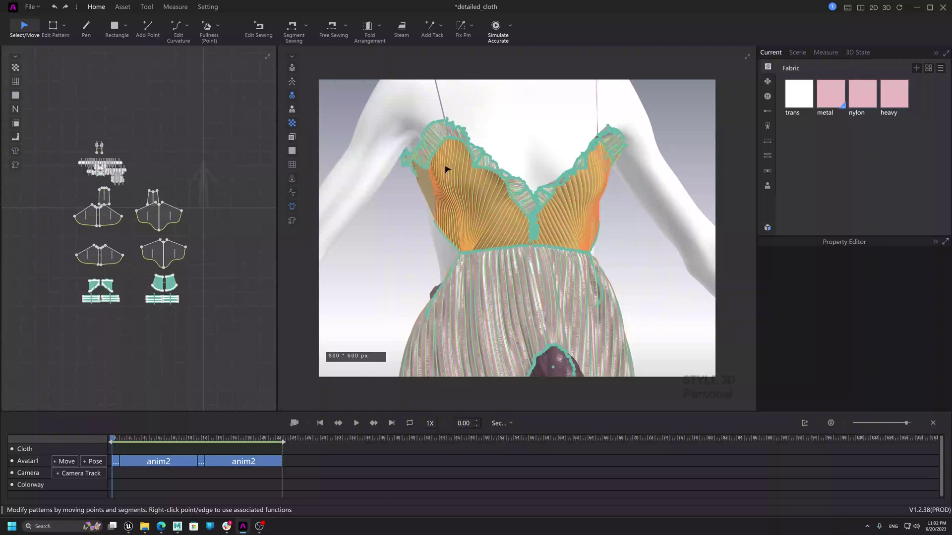
pyautogui.moveTo(464, 138); pyautogui.dragTo(468, 179, button='middle')
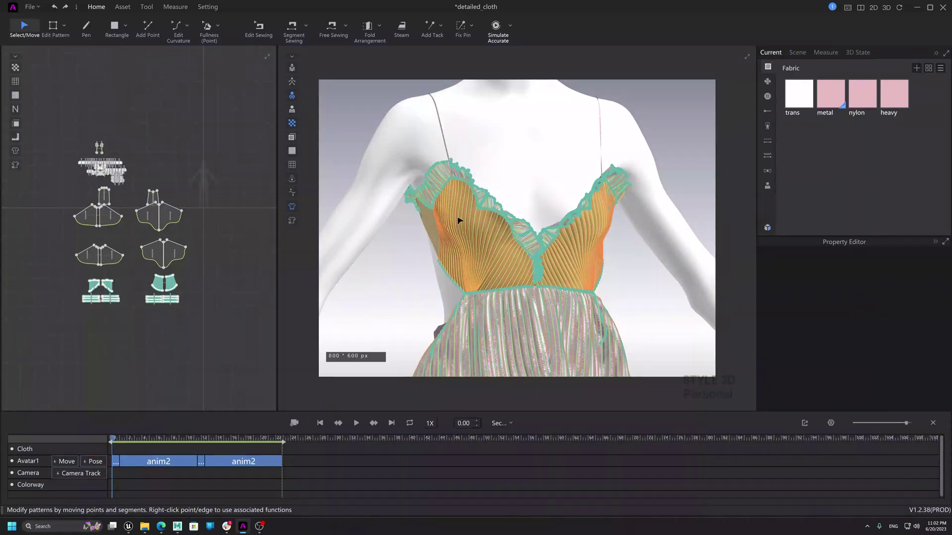
pyautogui.moveTo(460, 220); pyautogui.dragTo(465, 222, button='right')
pyautogui.moveTo(581, 304); pyautogui.dragTo(589, 225, button='right')
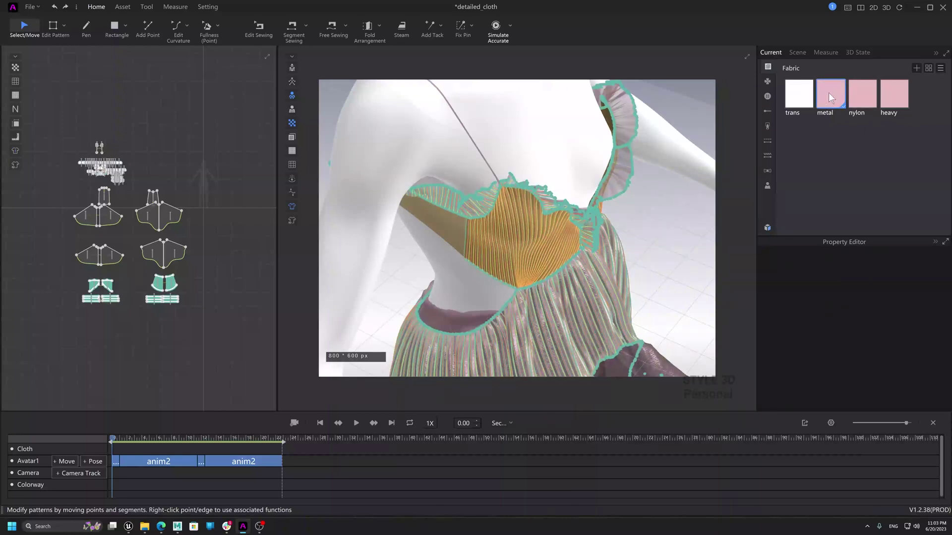
pyautogui.moveTo(497, 224); pyautogui.dragTo(623, 203, button='right')
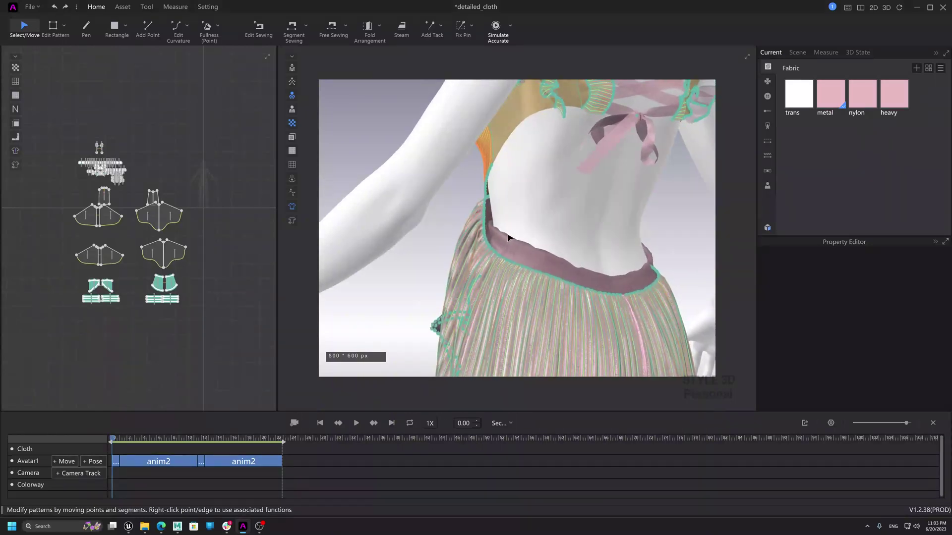
pyautogui.moveTo(585, 264); pyautogui.dragTo(504, 252, button='right')
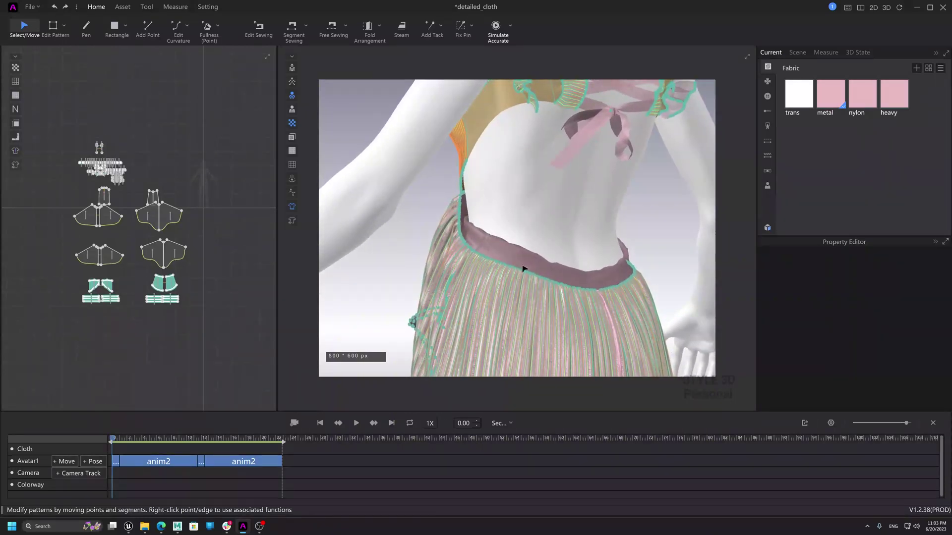
pyautogui.moveTo(612, 276); pyautogui.dragTo(569, 278, button='right')
pyautogui.moveTo(570, 278); pyautogui.dragTo(577, 245, button='middle')
# Examine the pattern lines on the skirt's rear pleats and ruffle band, and review the whole gown from the front.
pyautogui.moveTo(569, 297); pyautogui.dragTo(559, 247, button='middle')
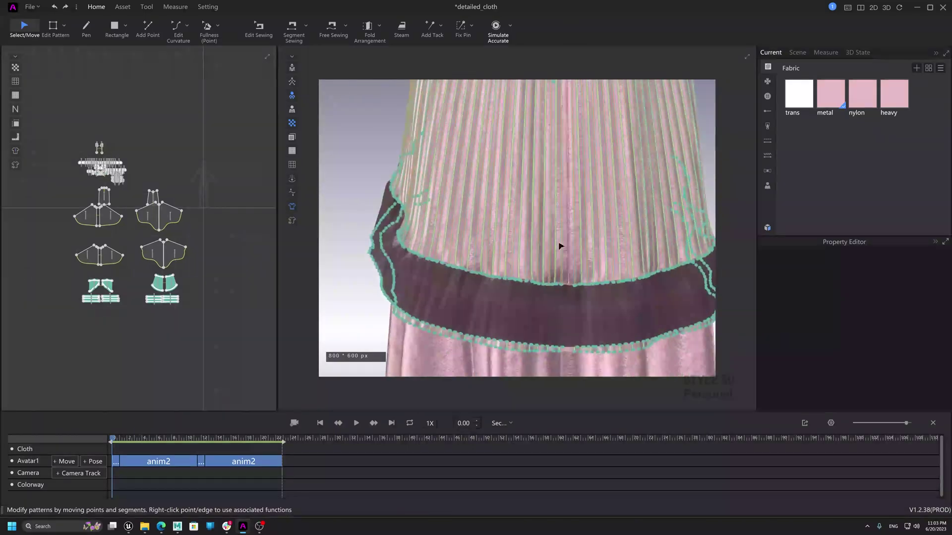
pyautogui.scroll(2, 555, 254)
pyautogui.moveTo(555, 255); pyautogui.dragTo(544, 243, button='right')
pyautogui.scroll(-2, 563, 255)
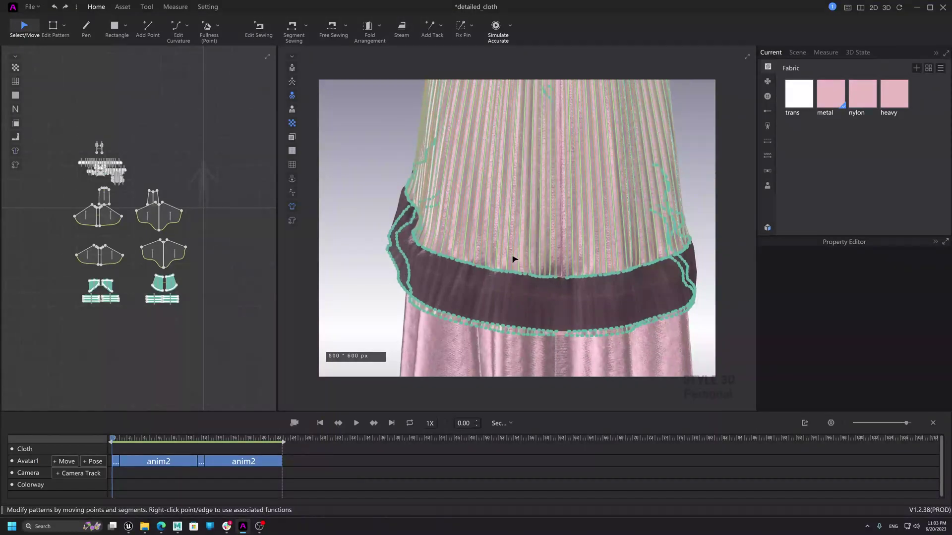
pyautogui.scroll(-5, 559, 208)
pyautogui.scroll(1, 557, 216)
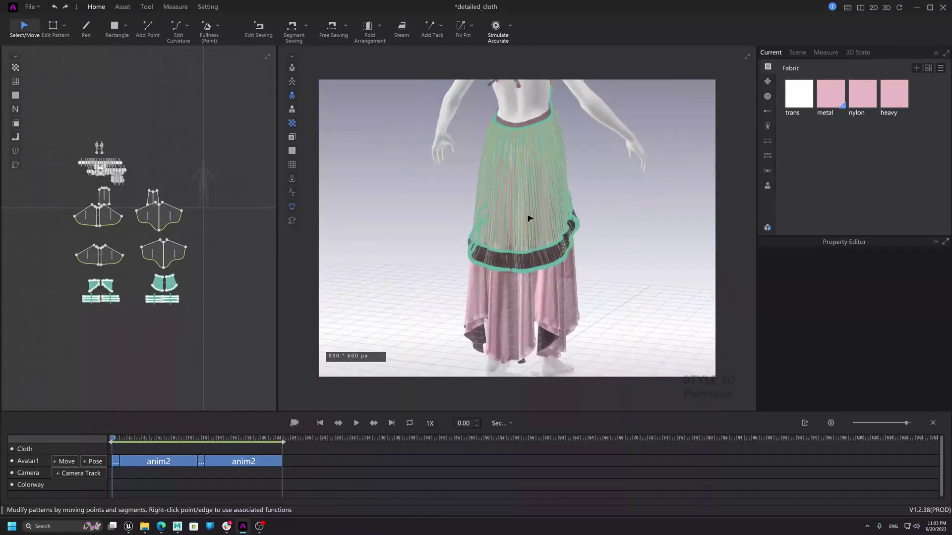
pyautogui.moveTo(529, 213); pyautogui.dragTo(529, 250, button='middle')
pyautogui.moveTo(535, 182); pyautogui.dragTo(476, 189, button='right')
pyautogui.scroll(8, 532, 183)
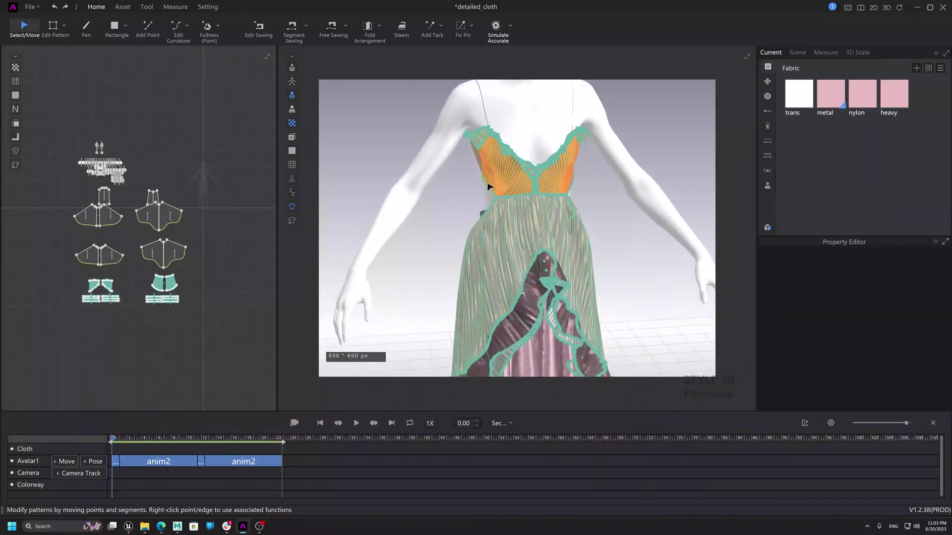
pyautogui.moveTo(501, 224); pyautogui.dragTo(521, 236, button='right')
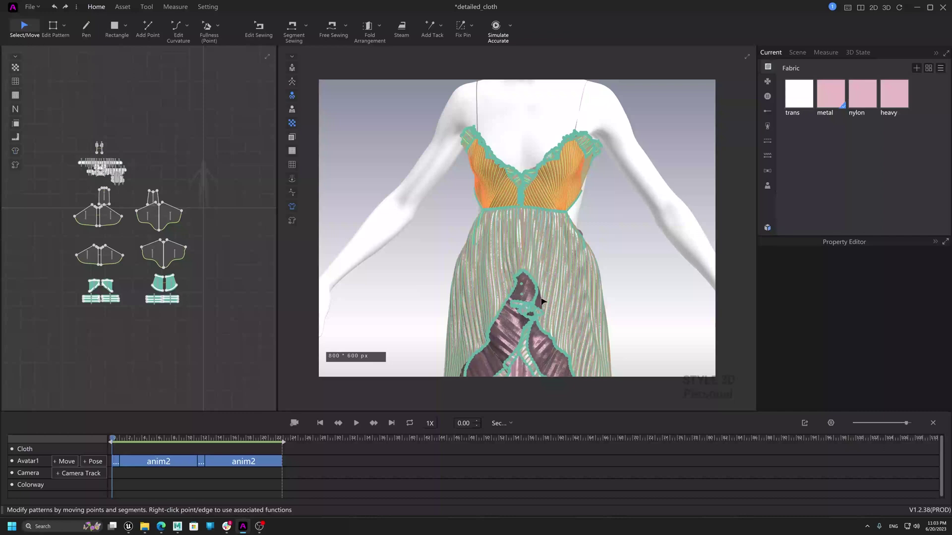
pyautogui.moveTo(544, 319); pyautogui.dragTo(551, 294, button='middle')
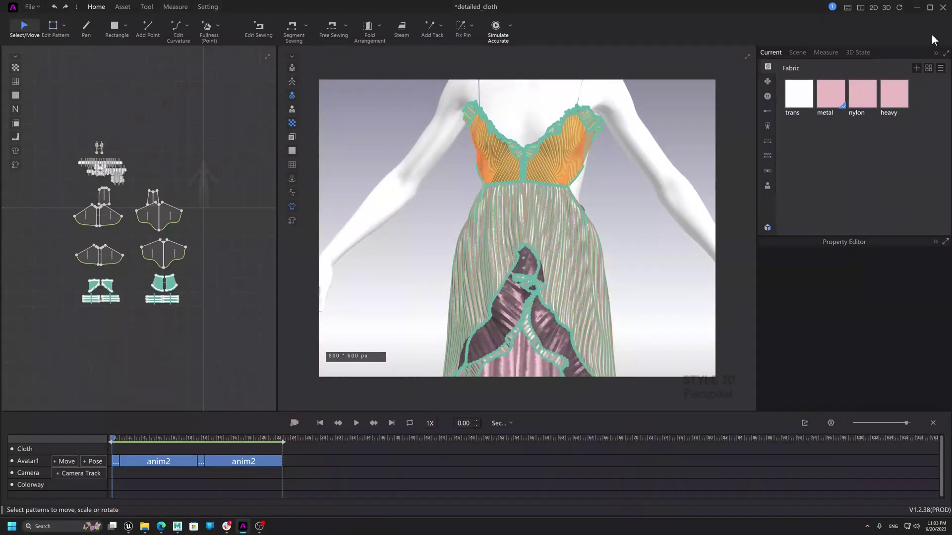
# Switch to the MetaHumanLighting project in Unreal Engine, clear the recorder window away and frame the BP_Roux character.
pyautogui.click(917, 6)
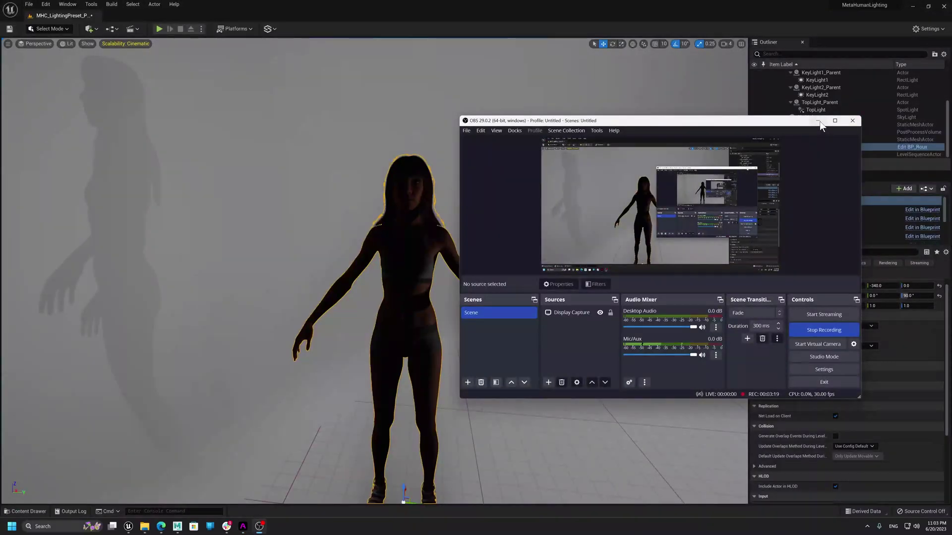
pyautogui.click(819, 121)
pyautogui.moveTo(439, 252); pyautogui.dragTo(436, 372, button='right')
# Show the project's animation folder assets, select the anim3_pose pose asset and enlarge the asset browser slightly.
pyautogui.click(25, 511)
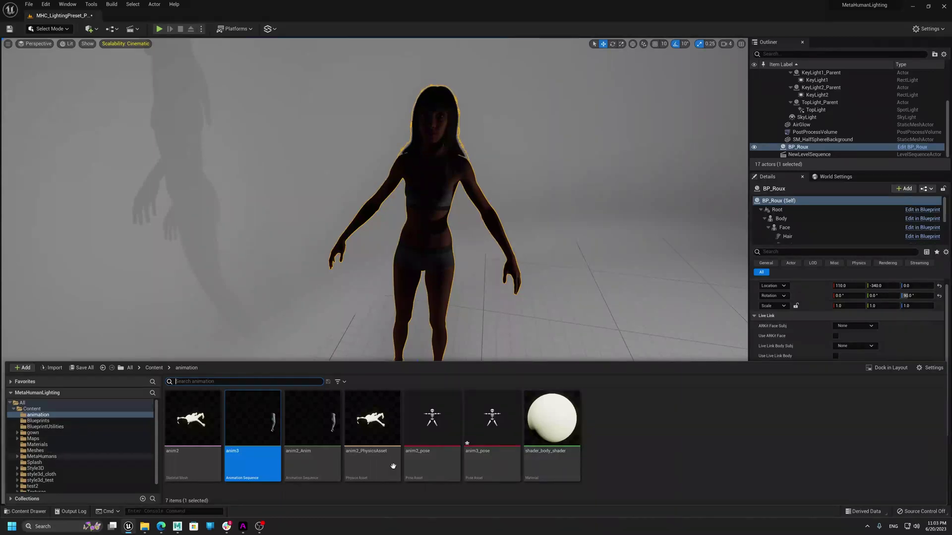
pyautogui.click(492, 461)
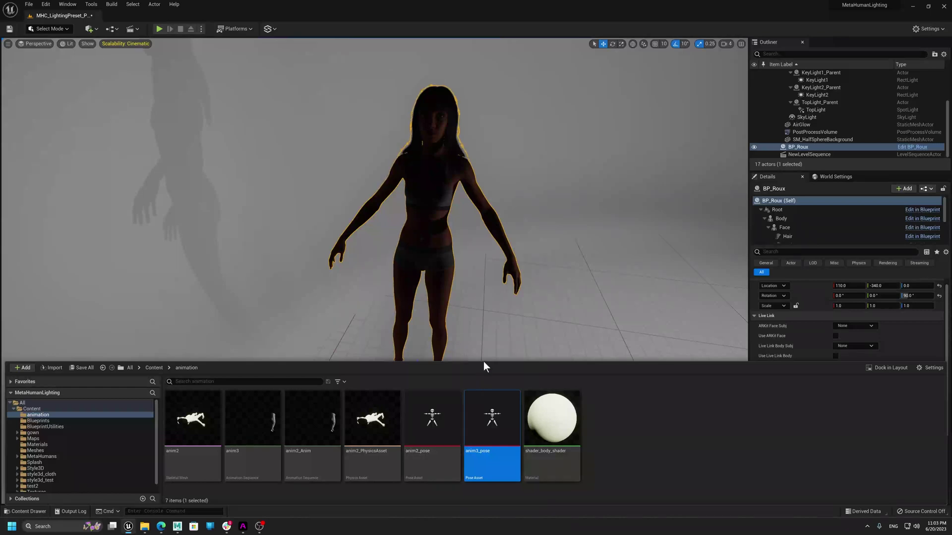
pyautogui.moveTo(485, 363); pyautogui.dragTo(489, 345)
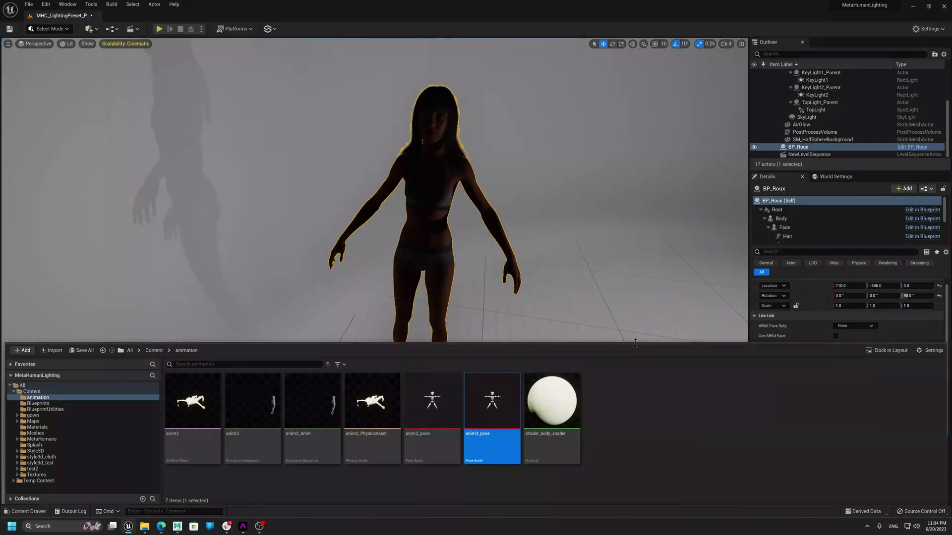
pyautogui.moveTo(635, 344)
pyautogui.mouseDown()
pyautogui.moveTo(632, 387)
pyautogui.moveTo(629, 358)
pyautogui.mouseUp()
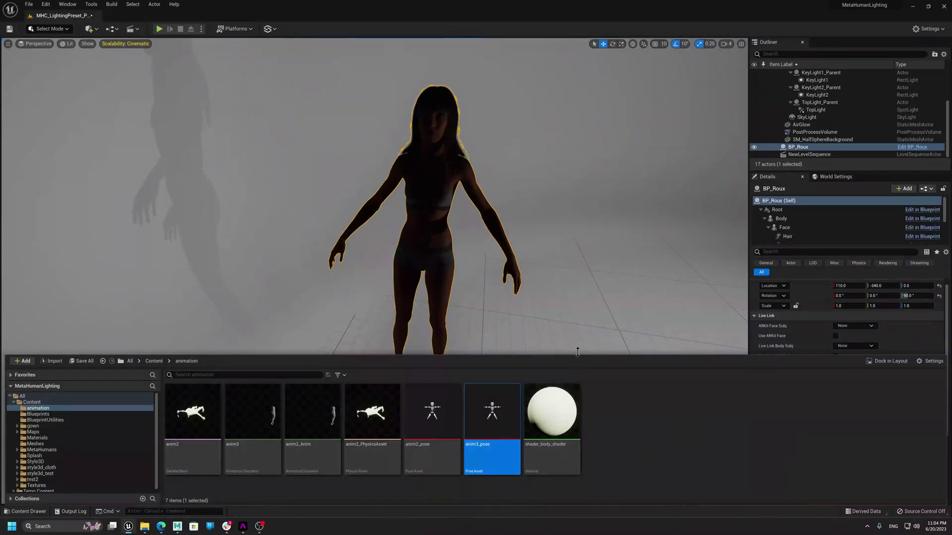
pyautogui.moveTo(578, 356)
pyautogui.mouseDown()
pyautogui.moveTo(578, 340)
pyautogui.moveTo(578, 351)
pyautogui.mouseUp()
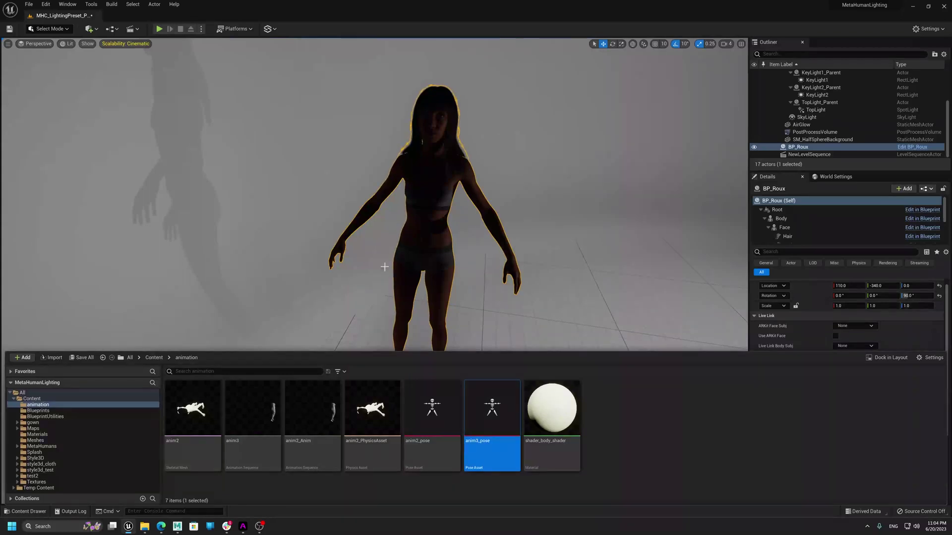
# Open the gown asset from the gown folder and inspect its front ruffle and skirt cloth pieces.
pyautogui.click(47, 423)
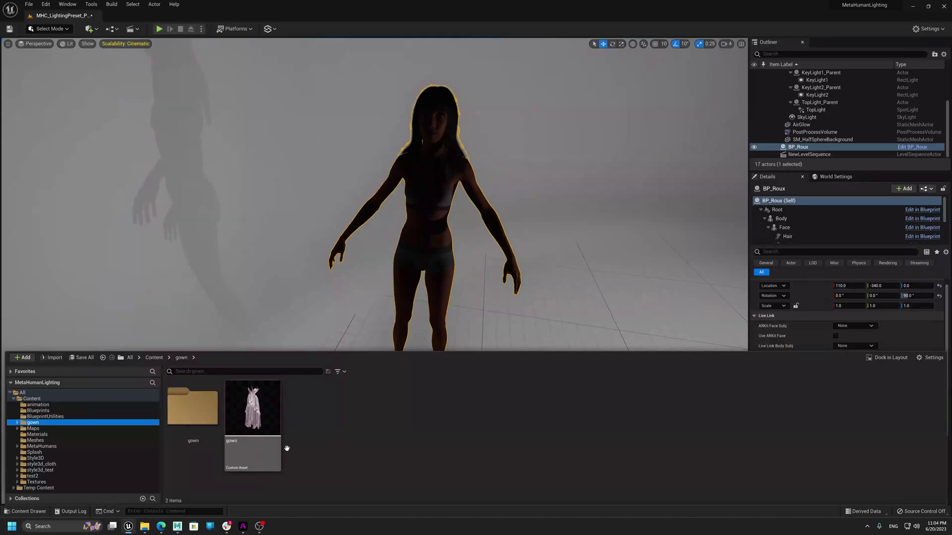
pyautogui.doubleClick(260, 430)
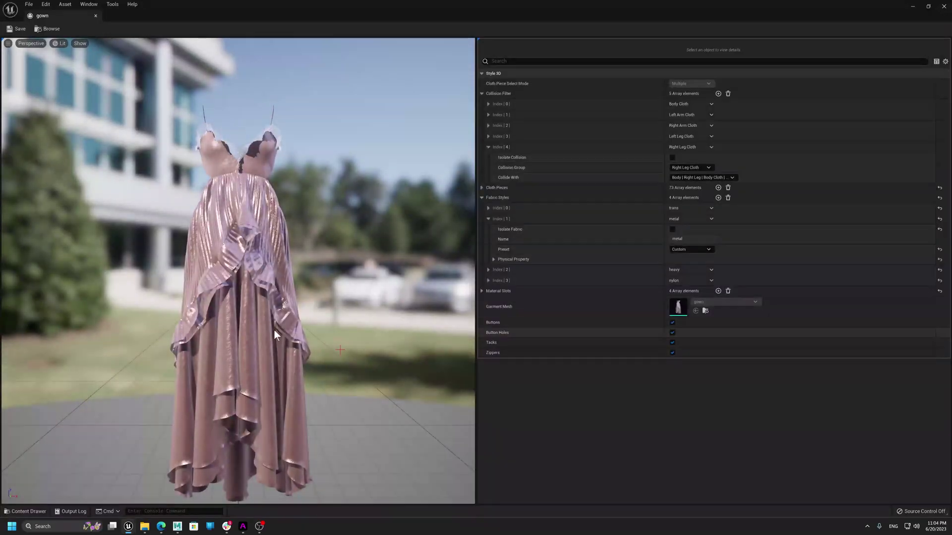
pyautogui.click(255, 228)
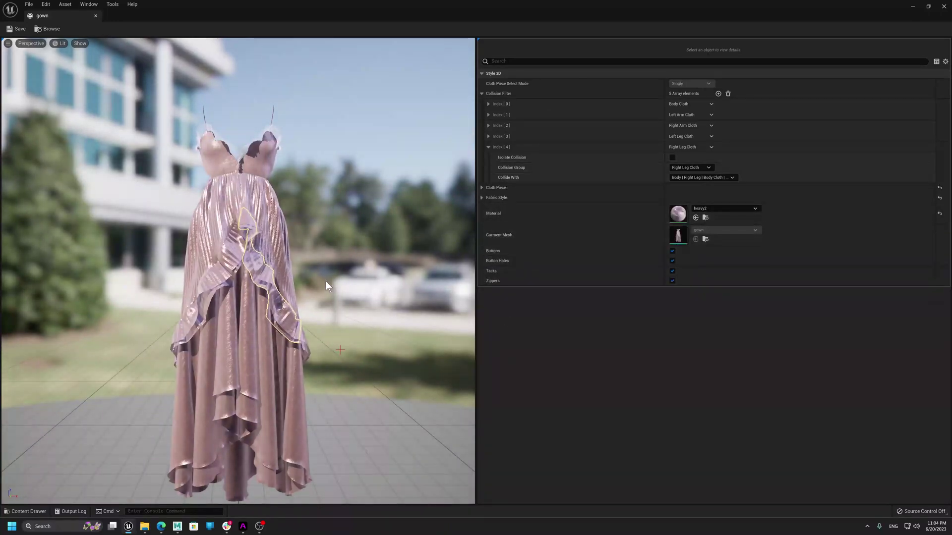
pyautogui.click(246, 308)
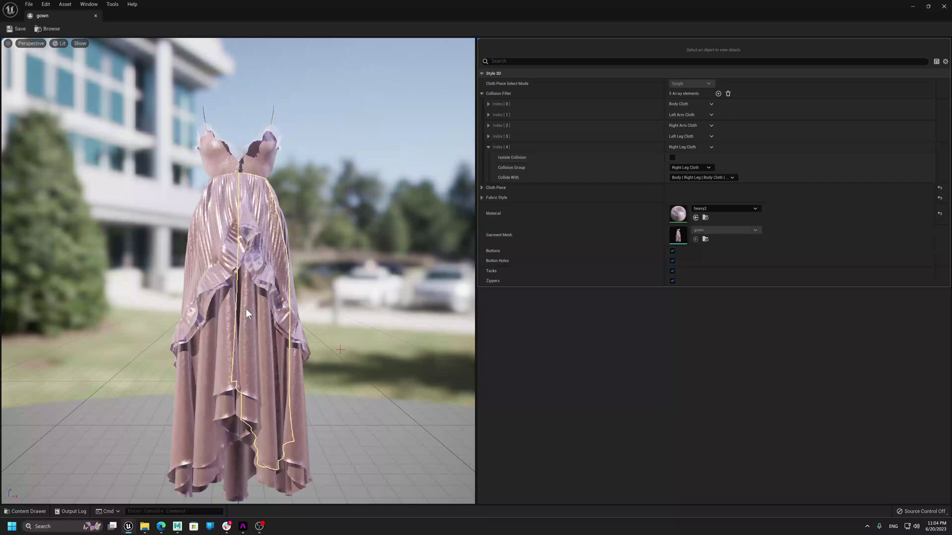
pyautogui.moveTo(319, 237)
pyautogui.mouseDown(button='right')
pyautogui.moveTo(257, 293)
pyautogui.moveTo(293, 168)
pyautogui.moveTo(326, 216)
pyautogui.moveTo(406, 271)
pyautogui.moveTo(318, 224)
pyautogui.mouseUp(button='right')
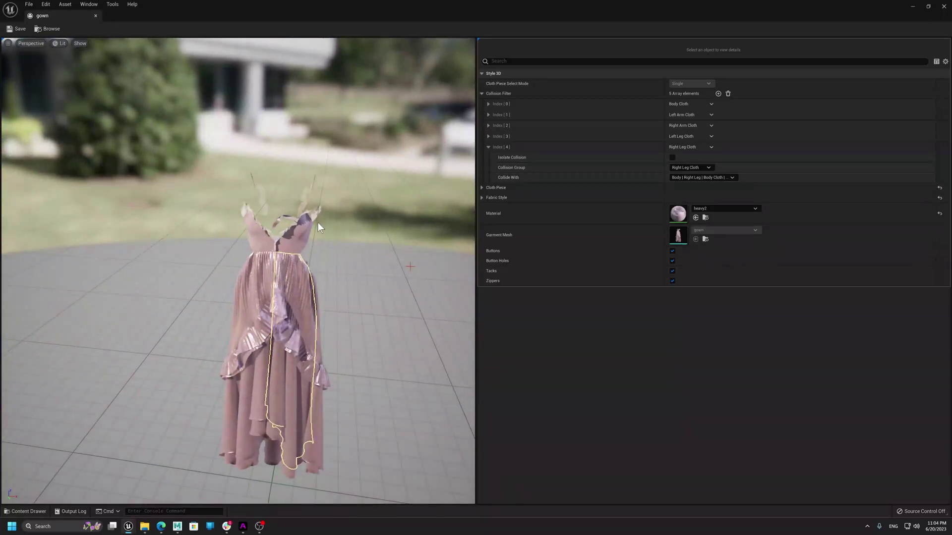
# Inspect the materials of the gown's bodice and neckline cloth pieces, and collapse the Right Leg Cloth collision filter.
pyautogui.click(290, 244)
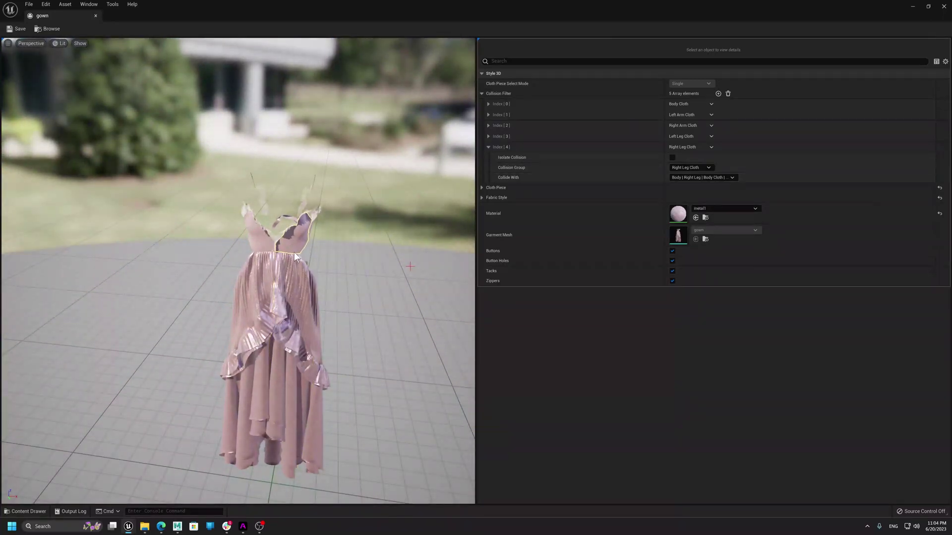
pyautogui.click(316, 214)
pyautogui.moveTo(300, 234)
pyautogui.mouseDown(button='right')
pyautogui.moveTo(268, 144)
pyautogui.moveTo(325, 233)
pyautogui.moveTo(299, 234)
pyautogui.mouseUp(button='right')
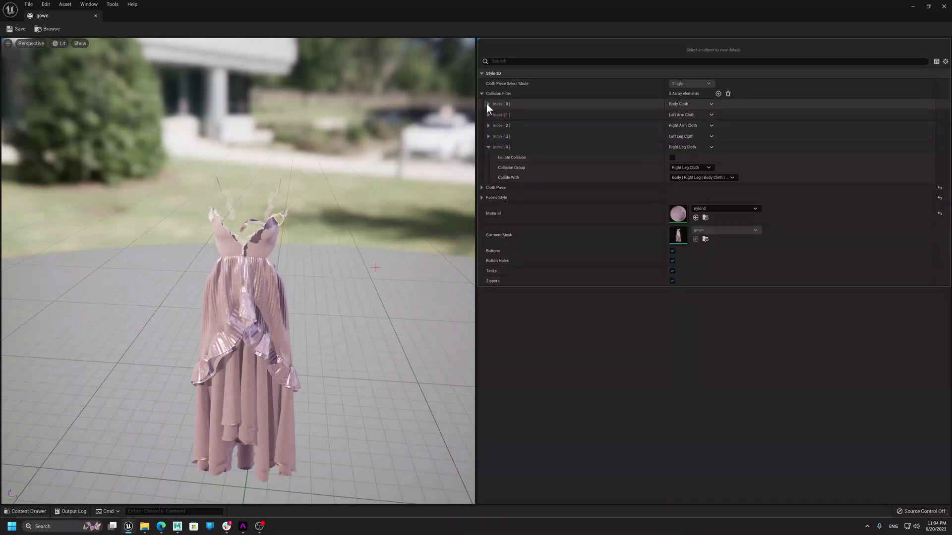
pyautogui.click(488, 147)
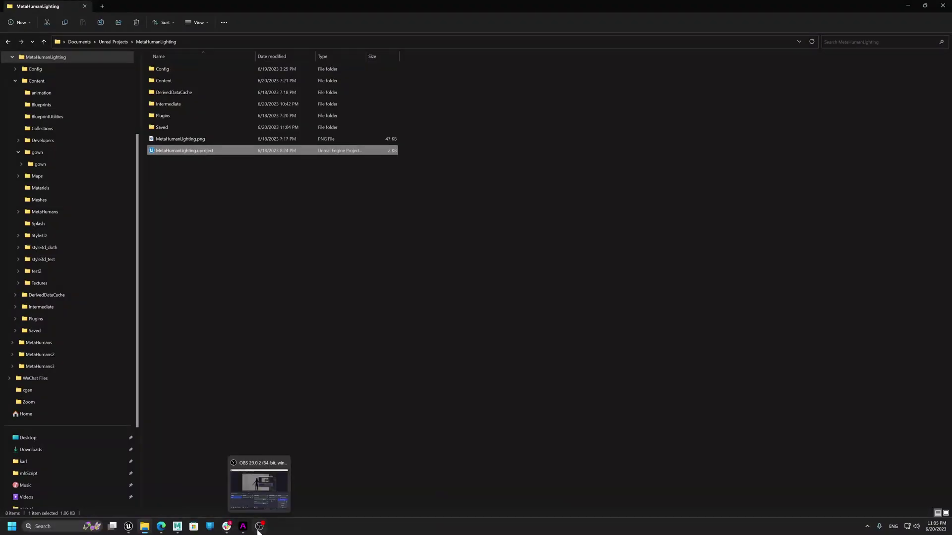
# Check the OBS recording window, hide it, and return to the MetaHumanLighting level in Unreal Engine.
pyautogui.click(262, 498)
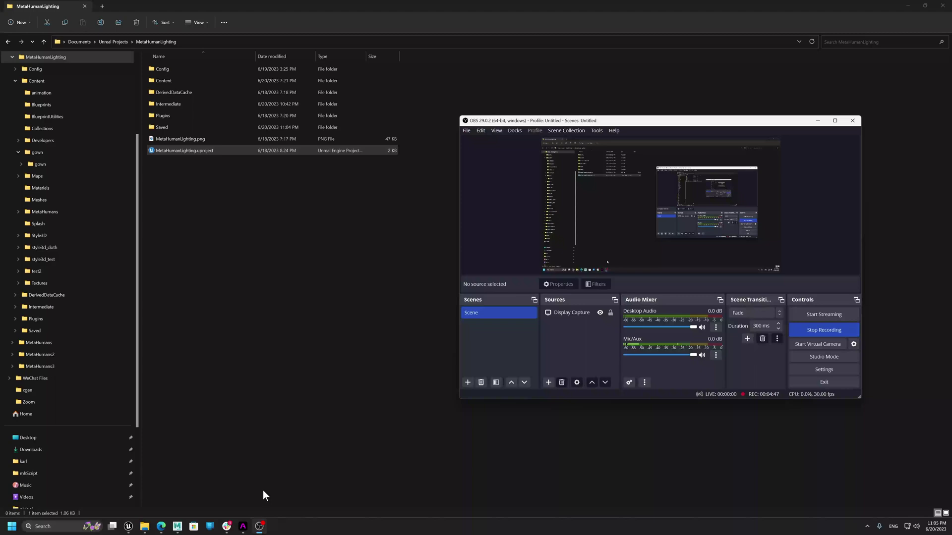
pyautogui.click(258, 526)
pyautogui.click(258, 526)
pyautogui.click(128, 527)
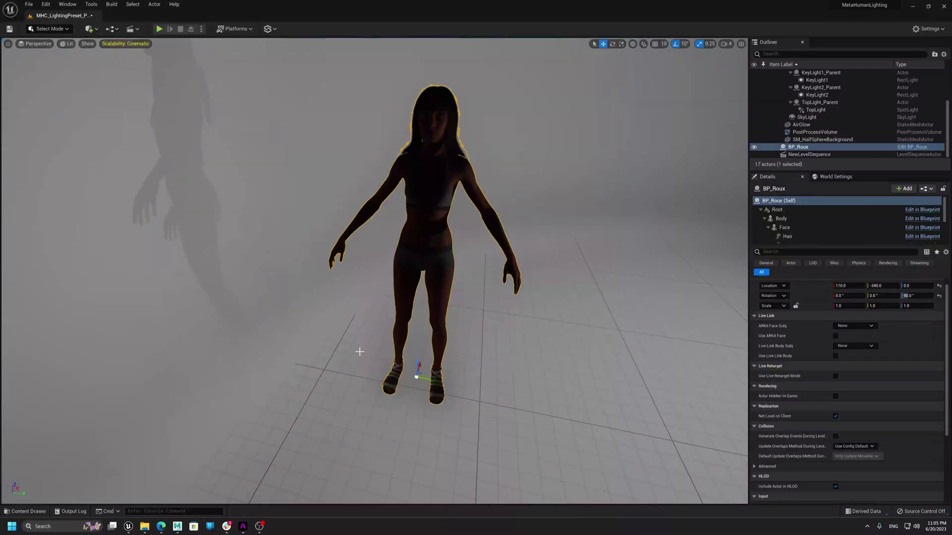
# Place the slim_body skeletal mesh from the style3d_cloth folder in the level and reset its location to the origin.
pyautogui.hotkey('ctrl', 'space')
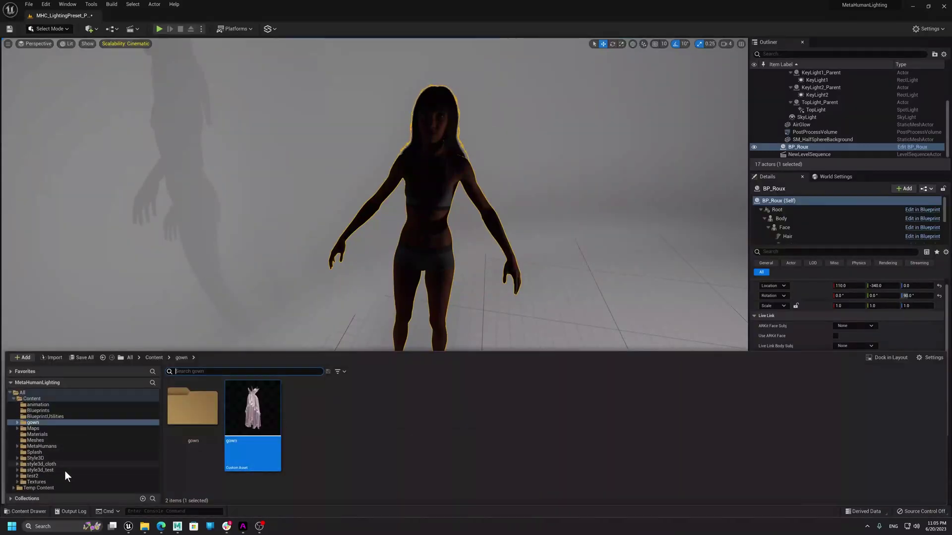
pyautogui.click(45, 446)
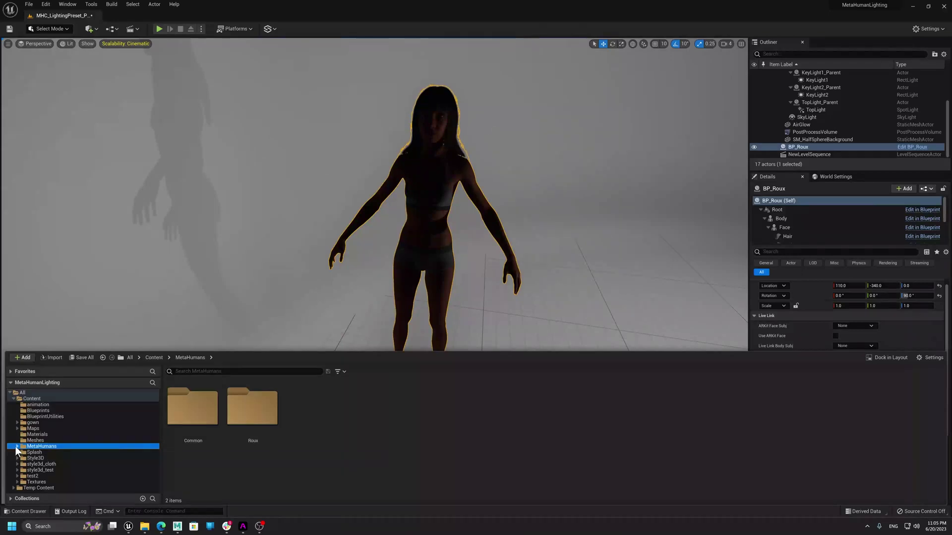
pyautogui.click(50, 457)
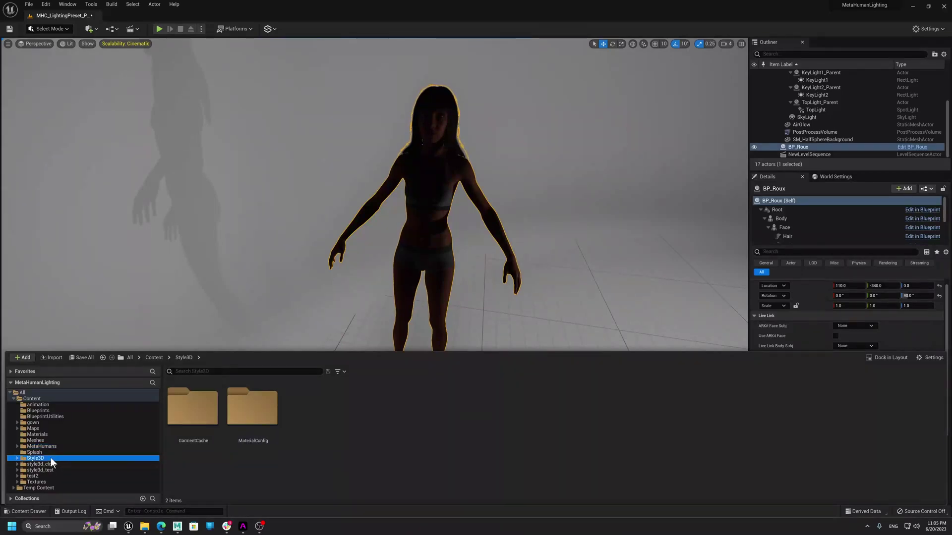
pyautogui.click(42, 464)
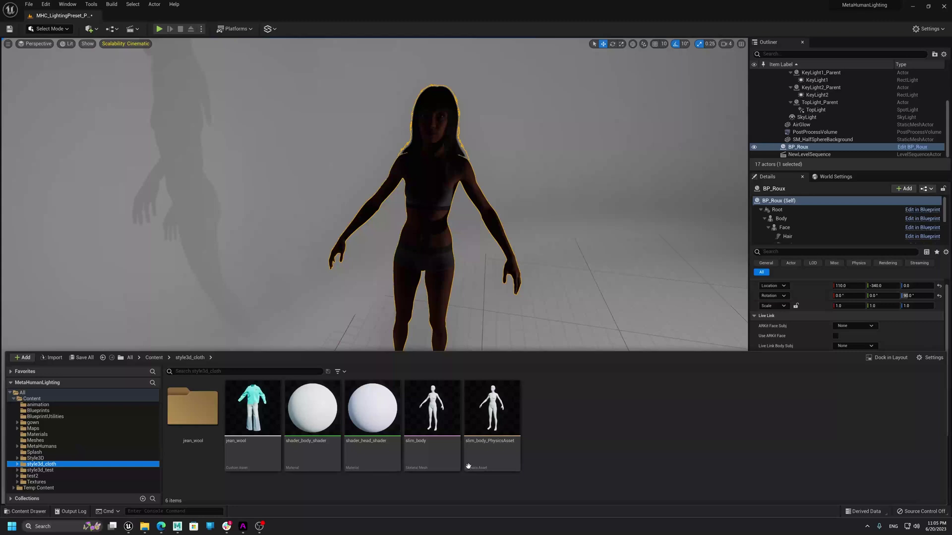
pyautogui.click(439, 422)
pyautogui.moveTo(439, 421); pyautogui.dragTo(616, 321)
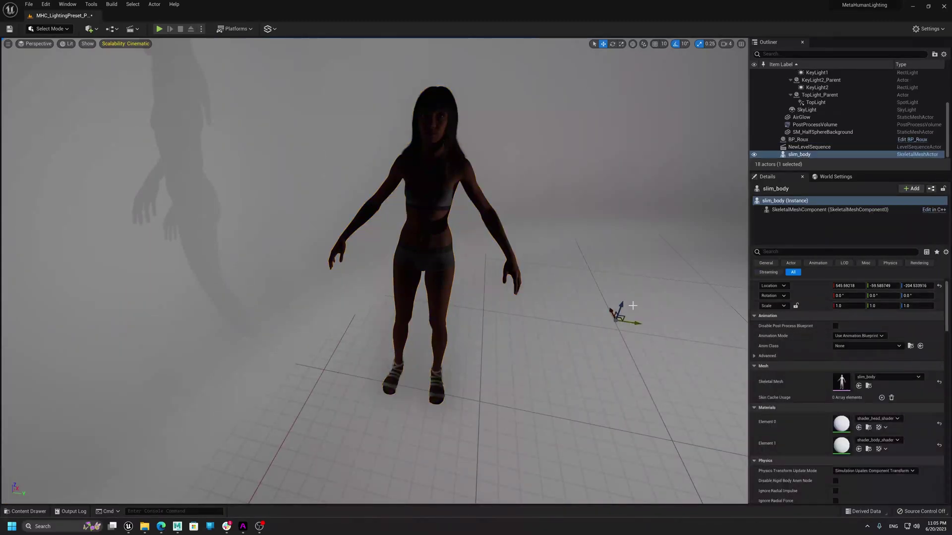
pyautogui.moveTo(621, 303); pyautogui.dragTo(657, 202)
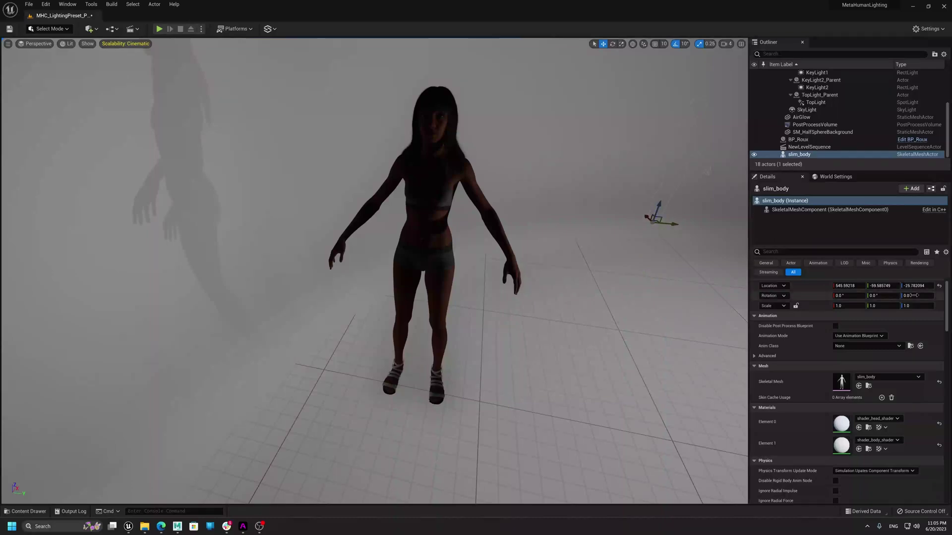
pyautogui.click(939, 286)
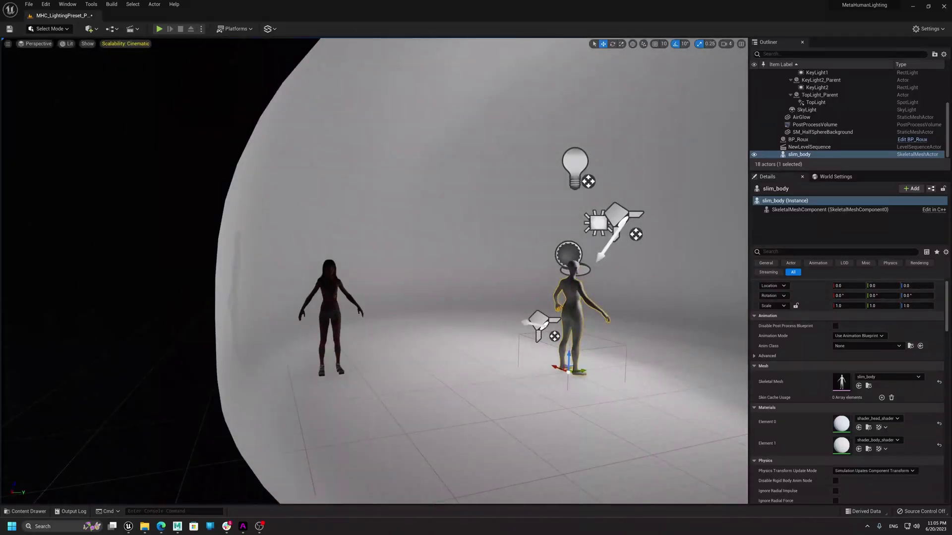
# Copy BP_Roux's location onto slim_body so both characters share the position 110, -340, 0.
pyautogui.scroll(4, 331, 296)
pyautogui.click(317, 293)
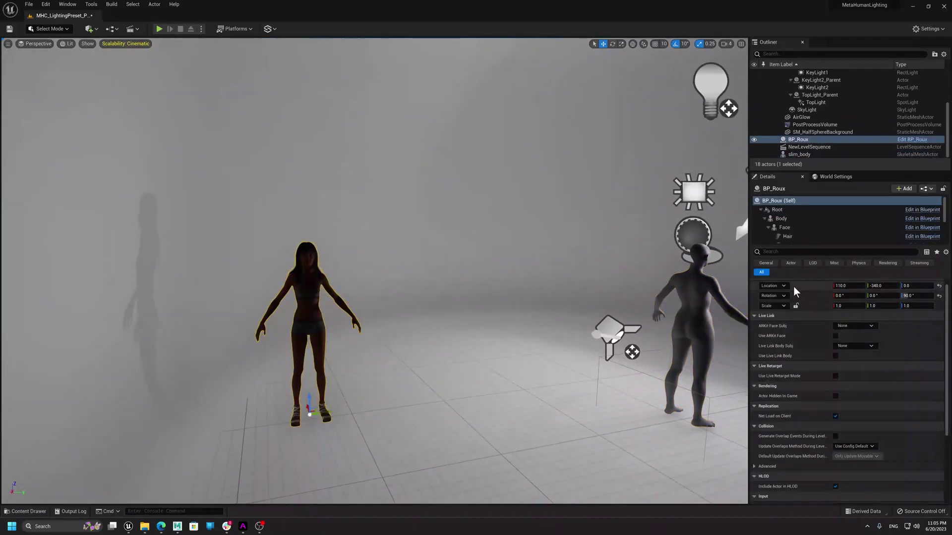
pyautogui.rightClick(811, 284)
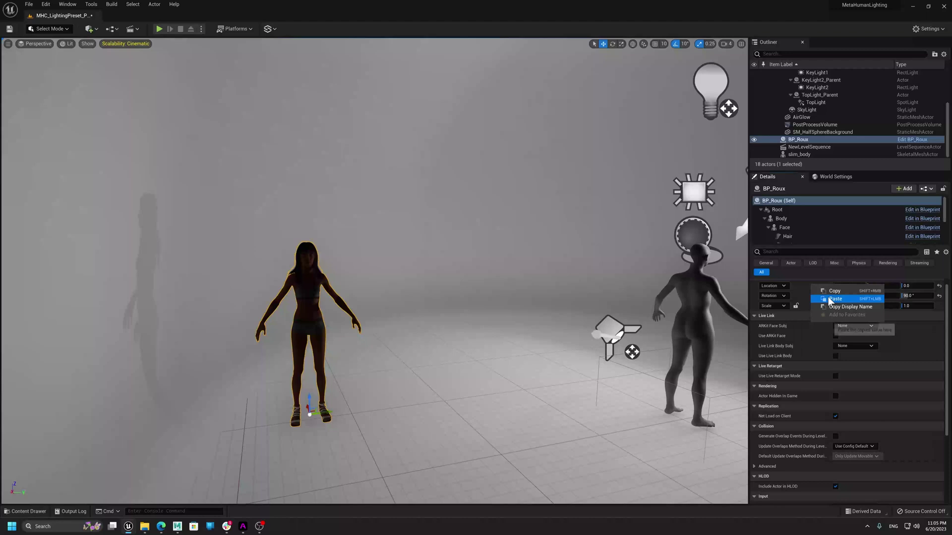
pyautogui.click(835, 291)
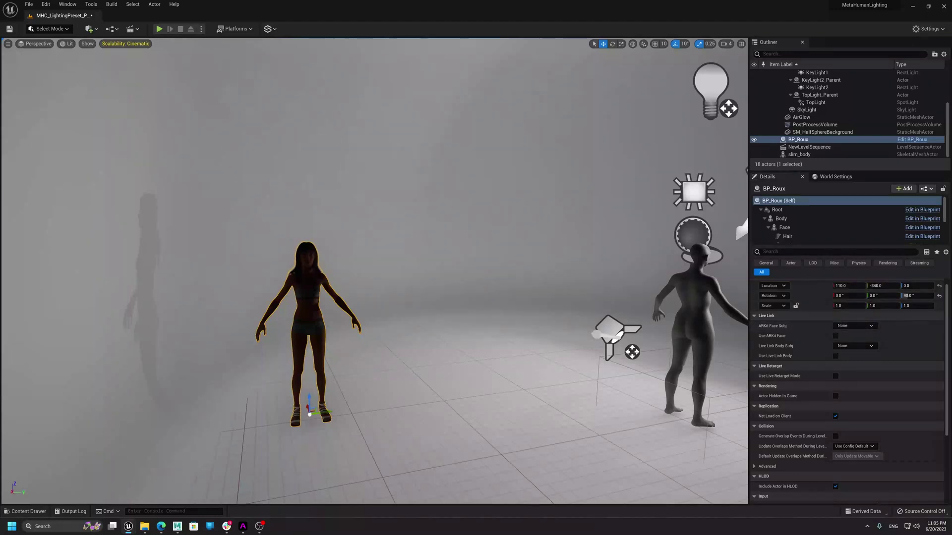
pyautogui.click(692, 296)
pyautogui.rightClick(802, 285)
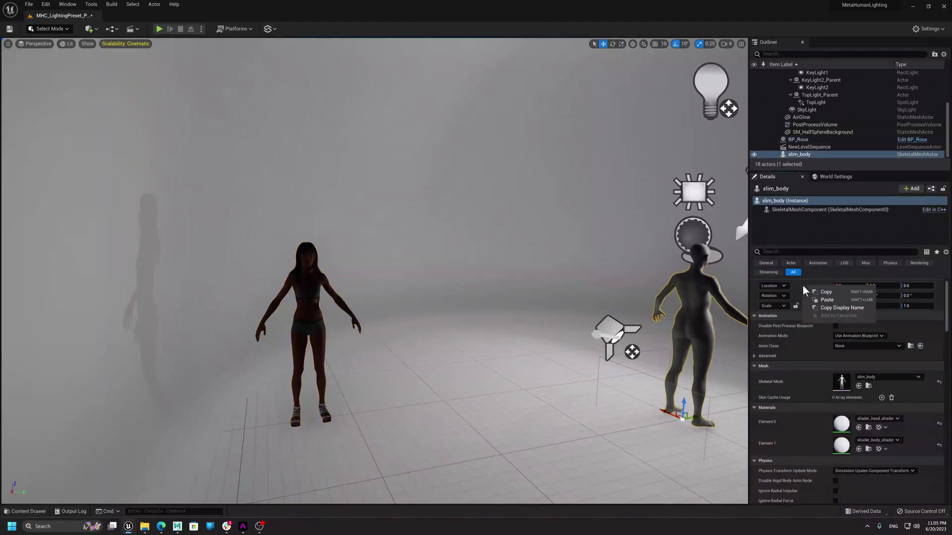
pyautogui.click(827, 300)
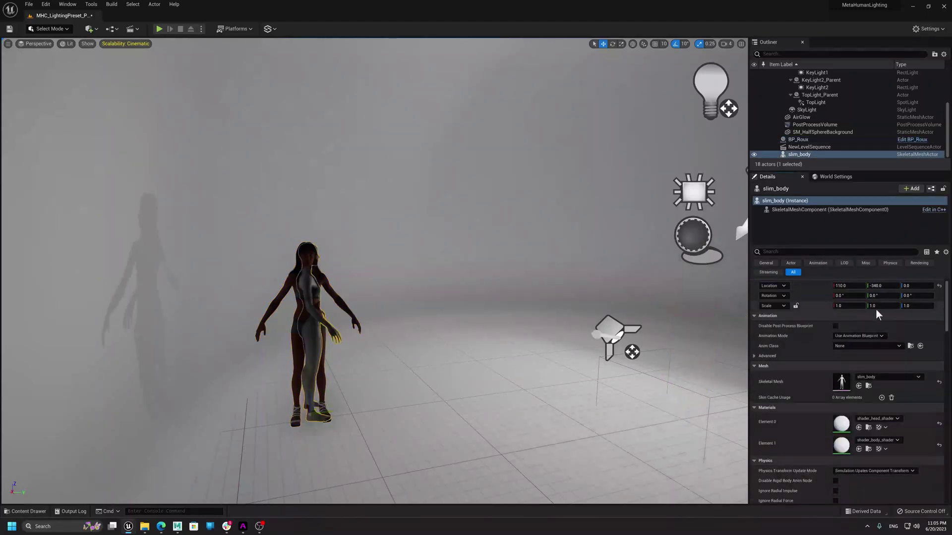
# Set slim_body's Z rotation to 90° to face the same way as BP_Roux.
pyautogui.click(920, 294)
pyautogui.write('90')
pyautogui.press('Return')
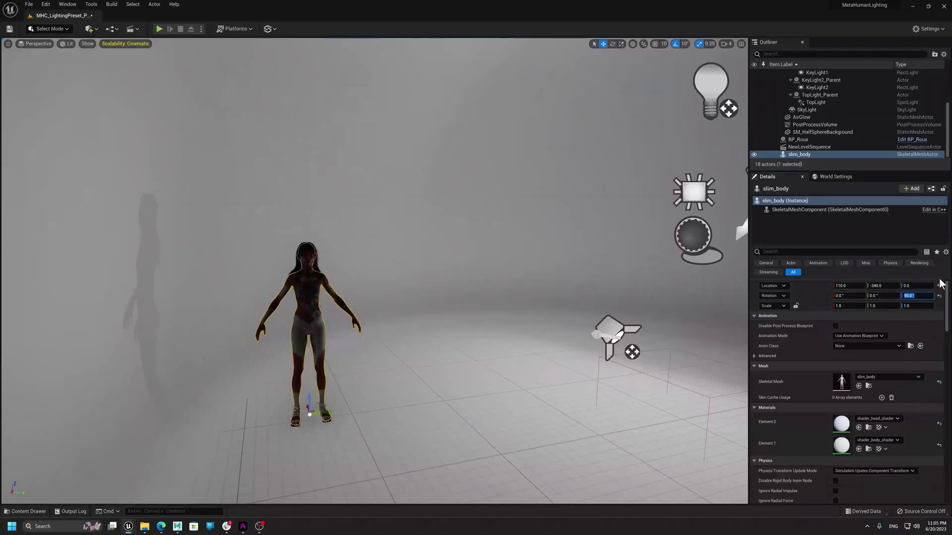
# Hide BP_Roux in the level and select the overlapping slim_body actor.
pyautogui.moveTo(236, 311); pyautogui.dragTo(208, 311, button='right')
pyautogui.press('w')
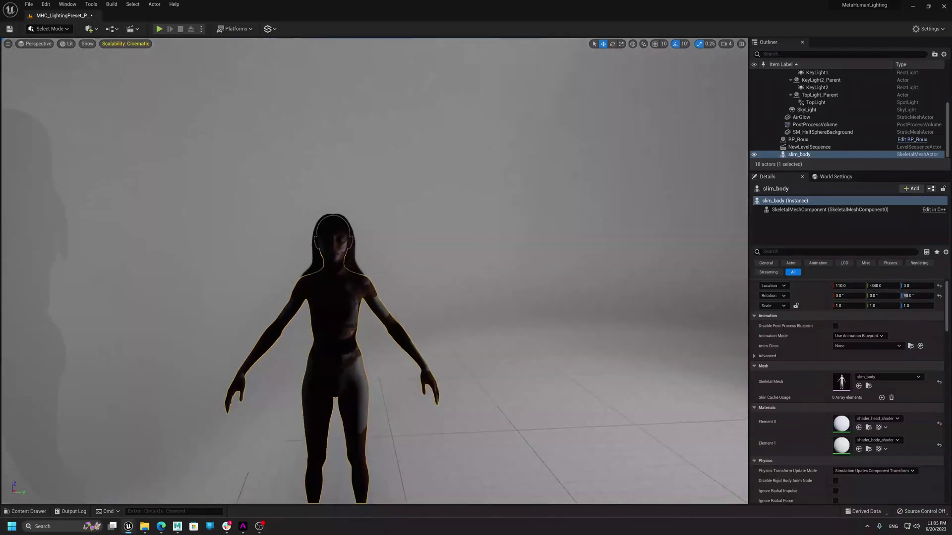
pyautogui.click(795, 141)
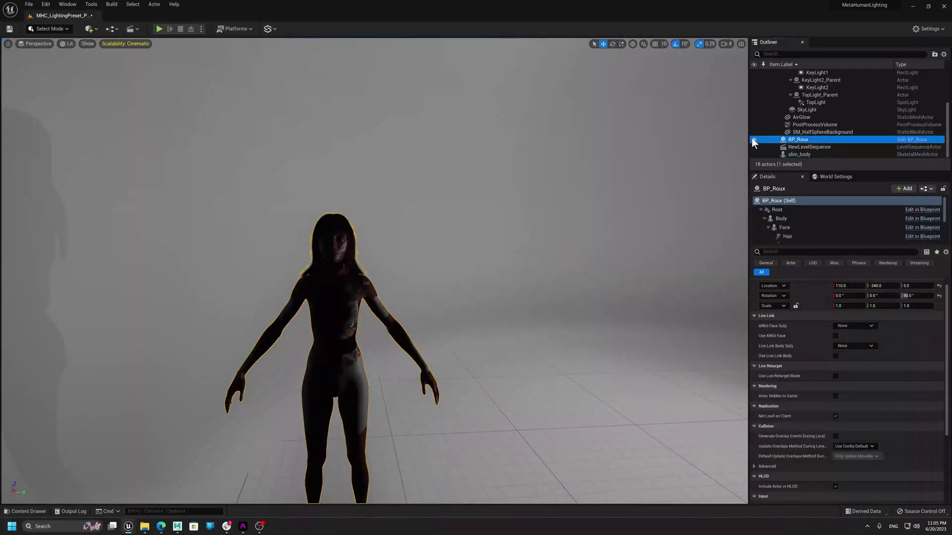
pyautogui.click(752, 139)
pyautogui.click(349, 308)
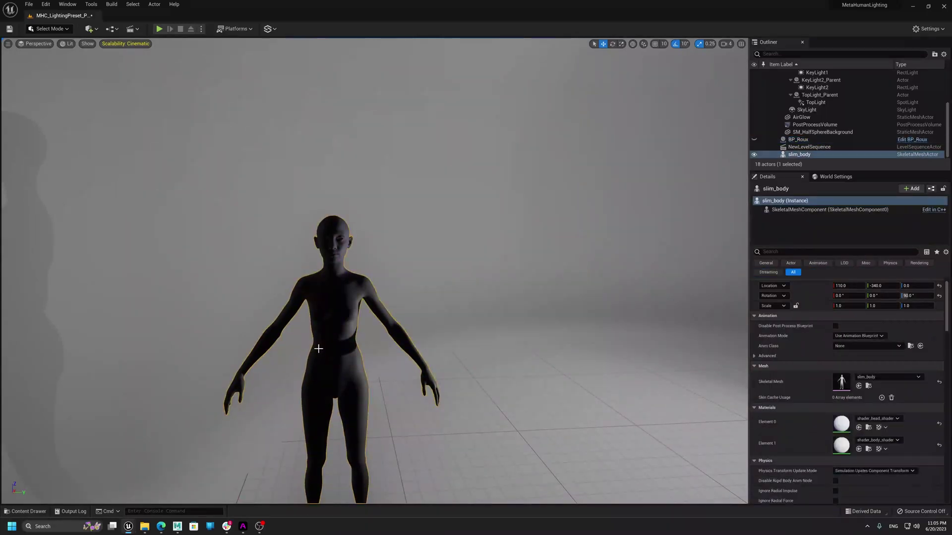
# Add a Style3D component under slim_body's SkeletalMeshComponent.
pyautogui.click(803, 210)
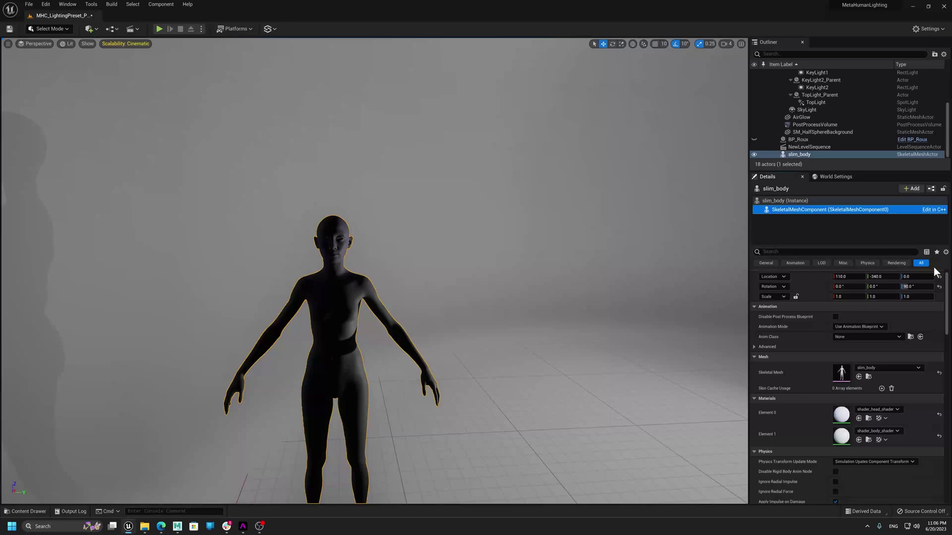
pyautogui.click(906, 189)
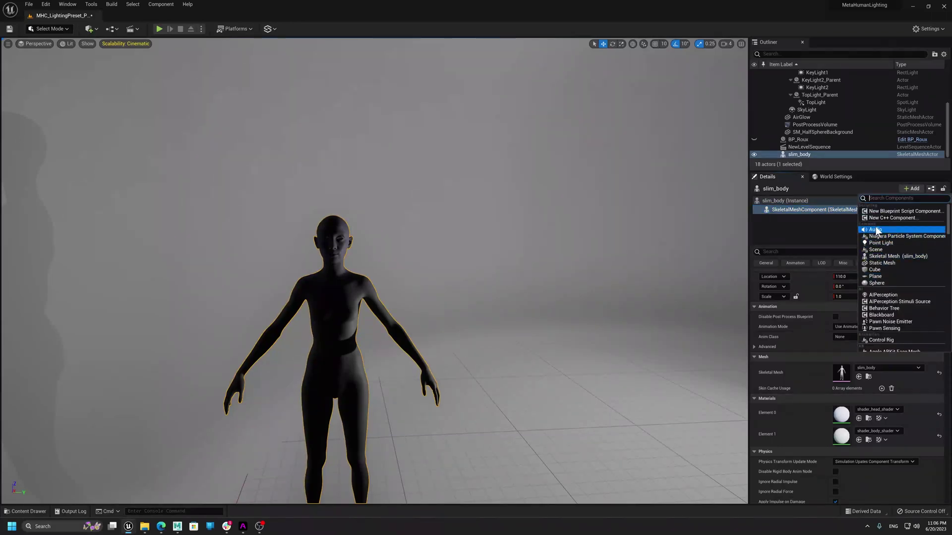
pyautogui.write('st')
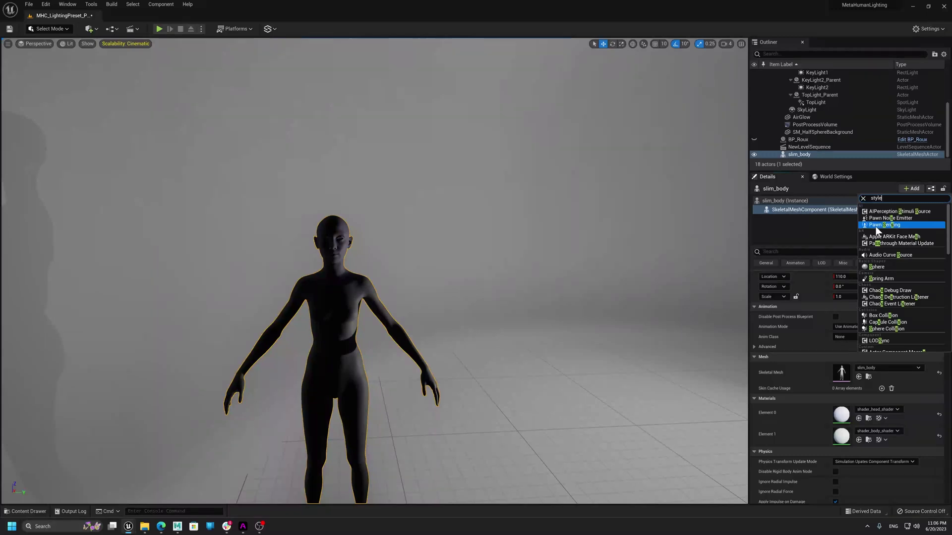
pyautogui.write('yle')
pyautogui.click(893, 254)
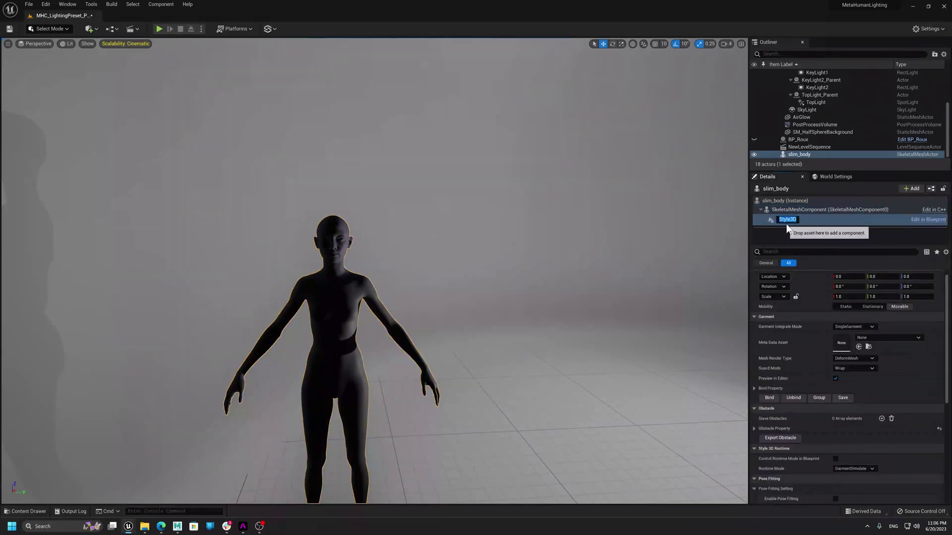
# Assign the gown asset as the Style3D component's Meta Data Asset.
pyautogui.click(879, 339)
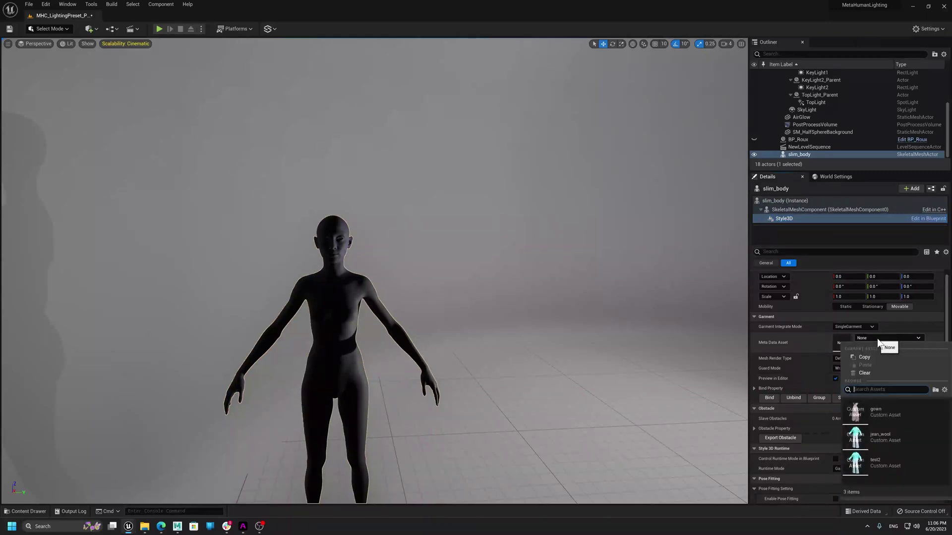
pyautogui.click(879, 409)
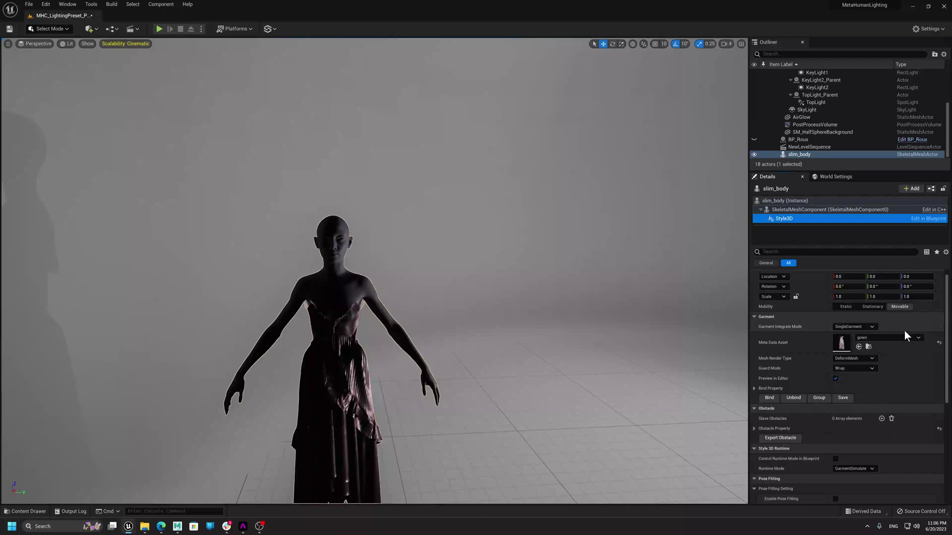
pyautogui.moveTo(946, 345); pyautogui.dragTo(949, 344)
pyautogui.scroll(1, 947, 348)
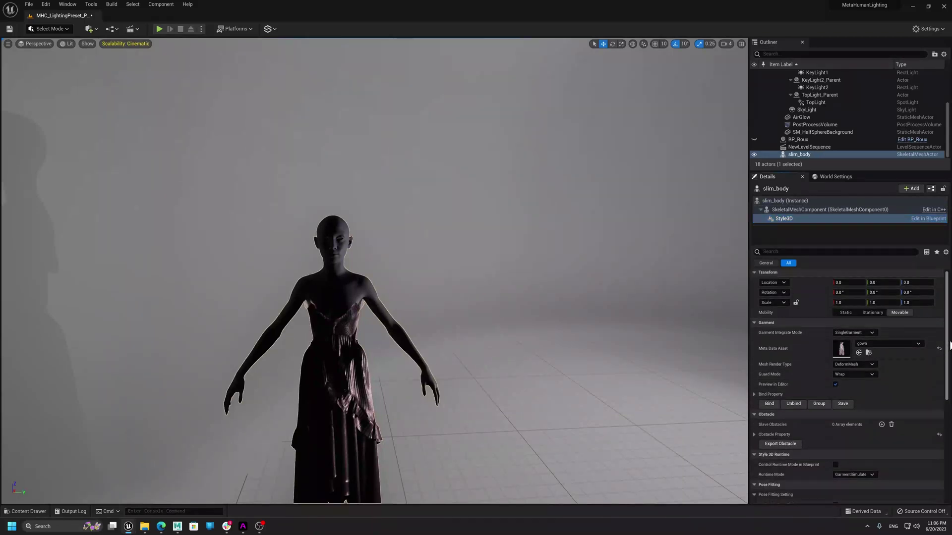
# Set the Animation Mode of slim_body's SkeletalMeshComponent to Use Animation Asset.
pyautogui.click(789, 209)
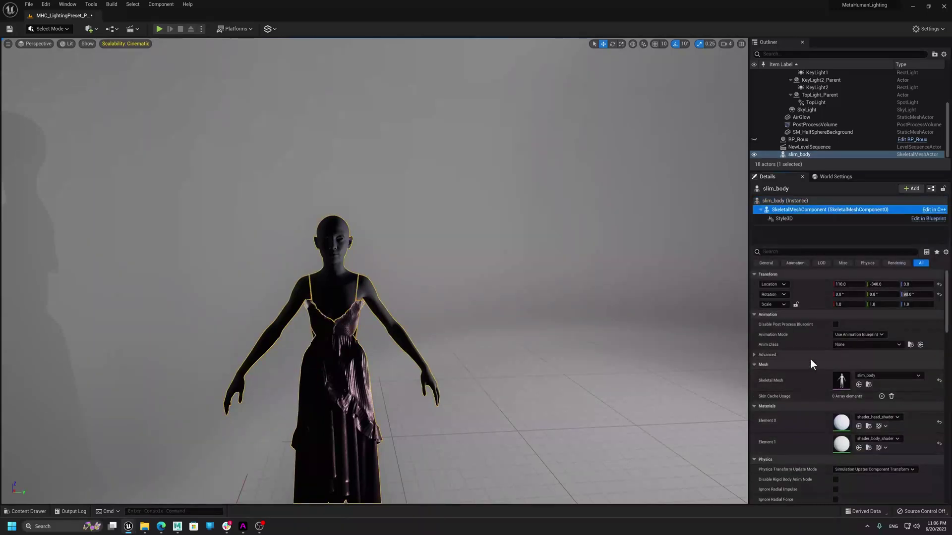
pyautogui.click(858, 335)
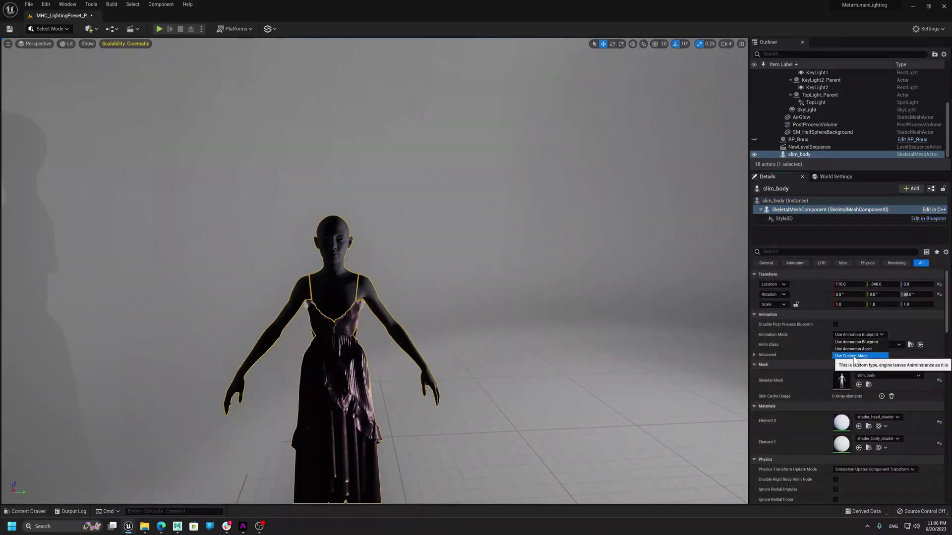
pyautogui.click(859, 350)
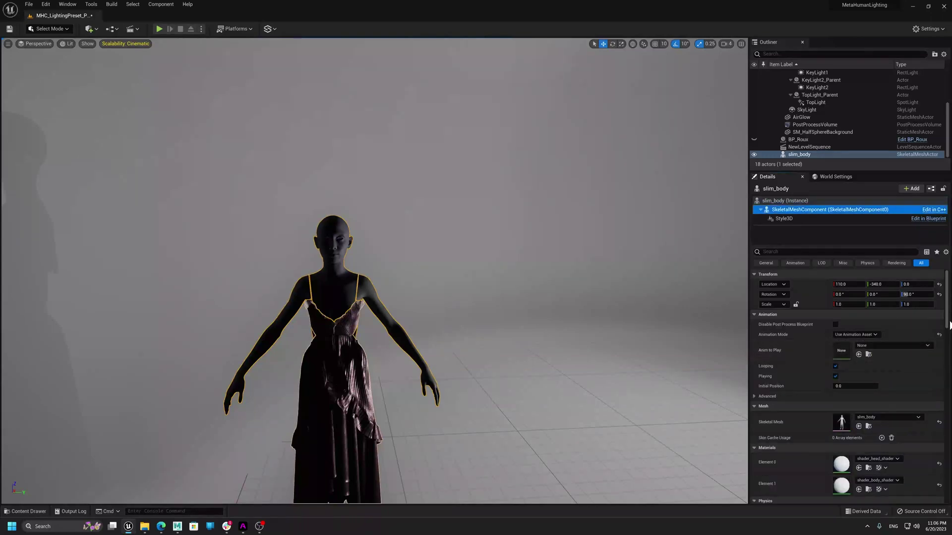
# Assign the anim3 sequence from the animation folder as the skeletal mesh component's Anim to Play.
pyautogui.scroll(-3, 855, 356)
pyautogui.hotkey('ctrl', 'space')
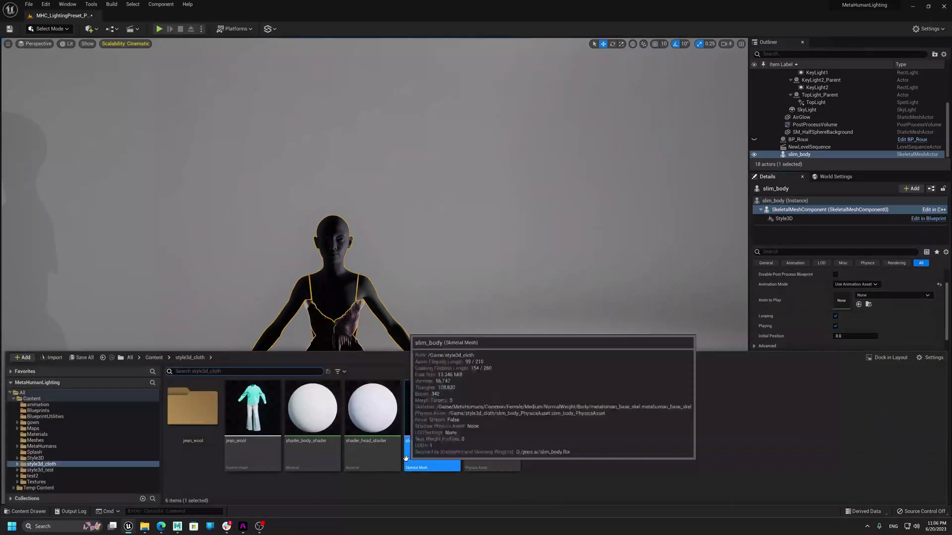
pyautogui.click(47, 404)
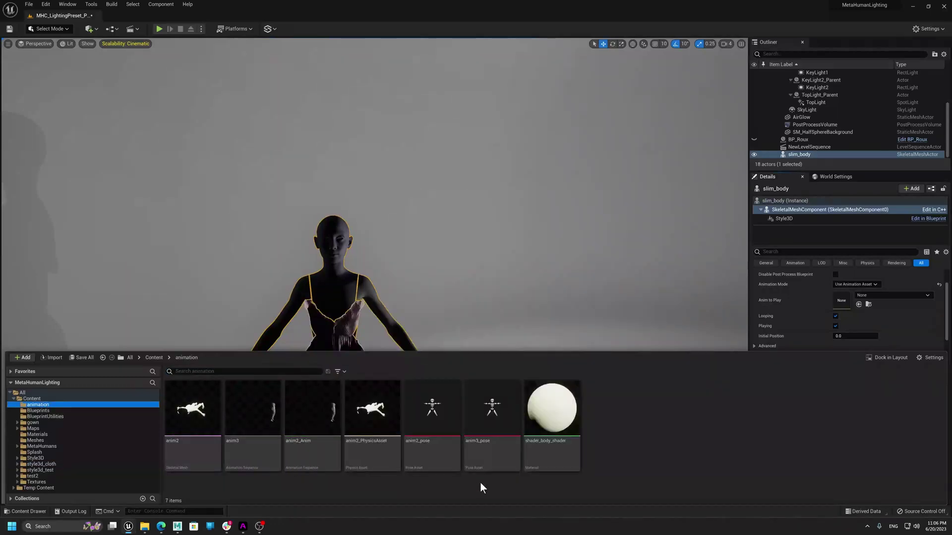
pyautogui.click(253, 411)
pyautogui.click(859, 304)
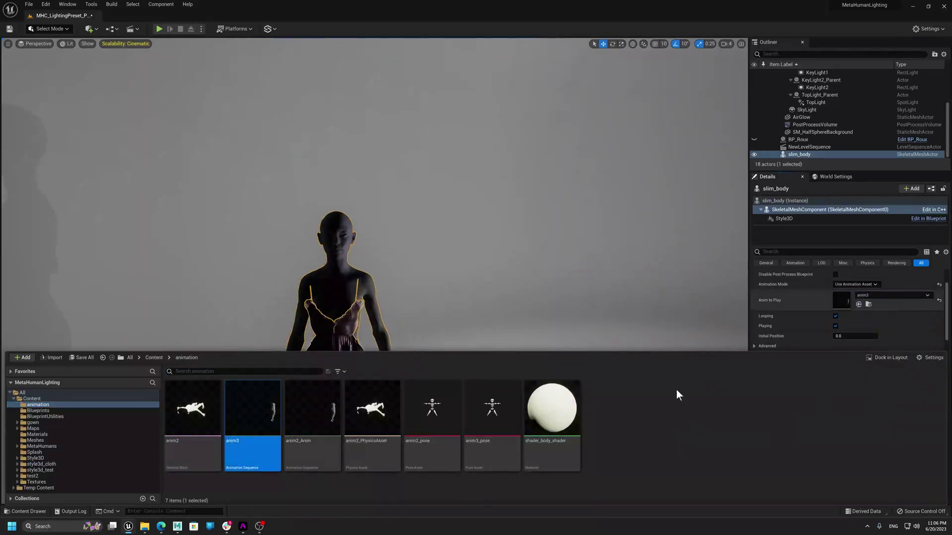
pyautogui.click(259, 528)
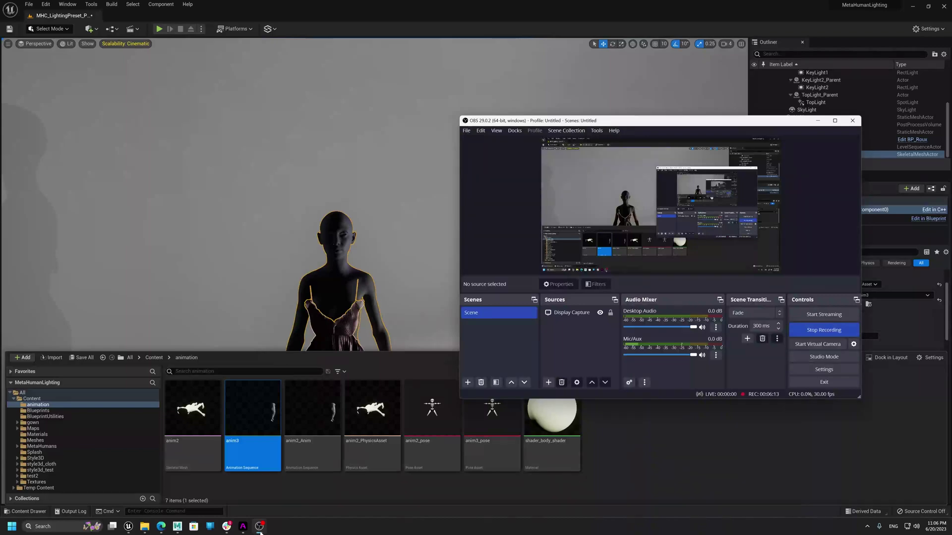
pyautogui.click(259, 529)
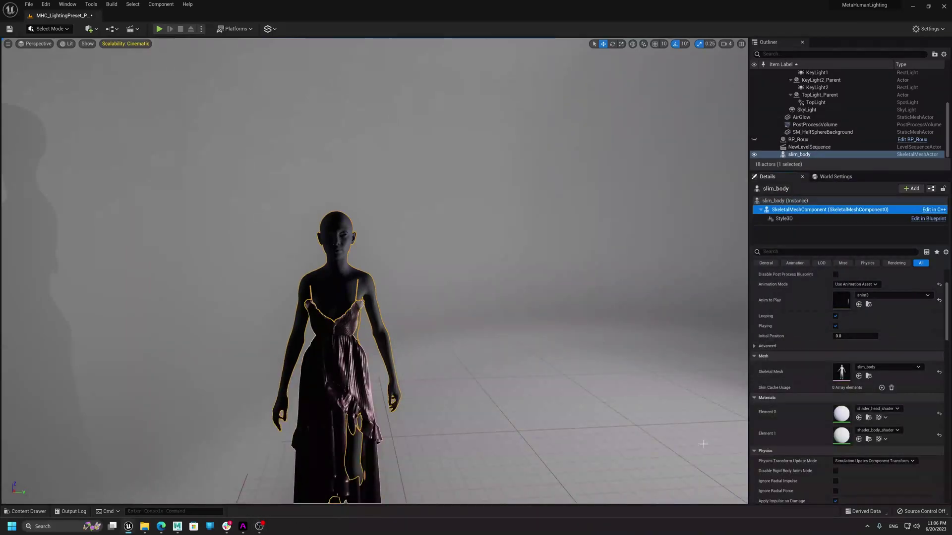
pyautogui.click(258, 528)
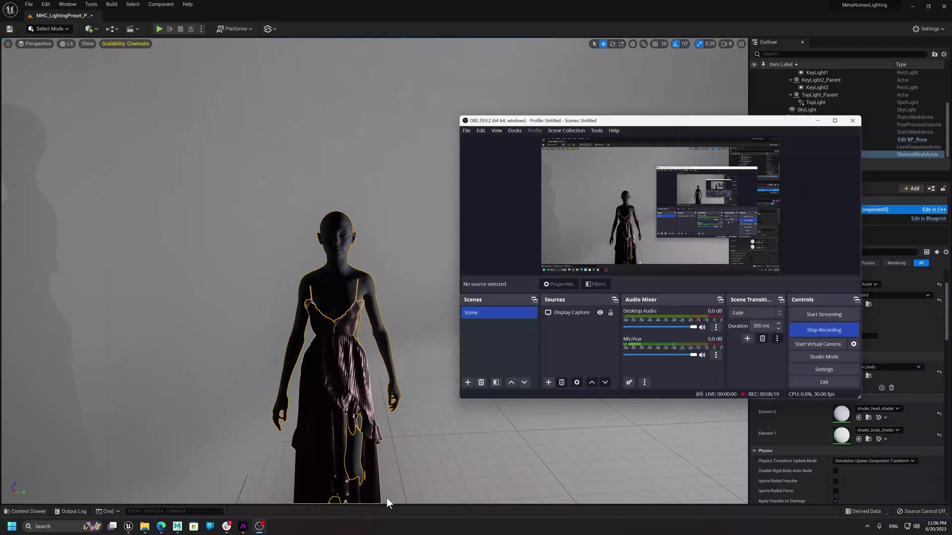
pyautogui.click(259, 528)
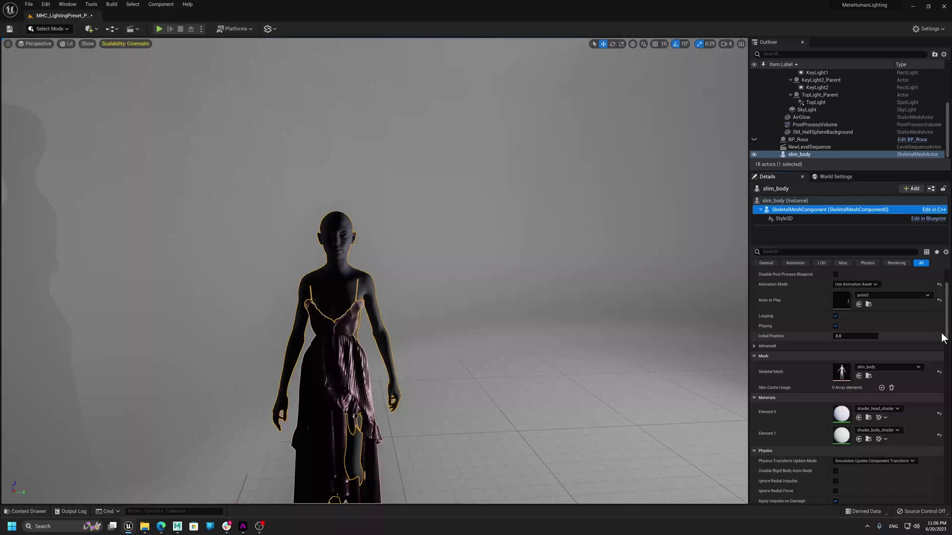
# Enable Pose Fitting on slim_body's Style3D component.
pyautogui.moveTo(947, 324); pyautogui.dragTo(946, 322)
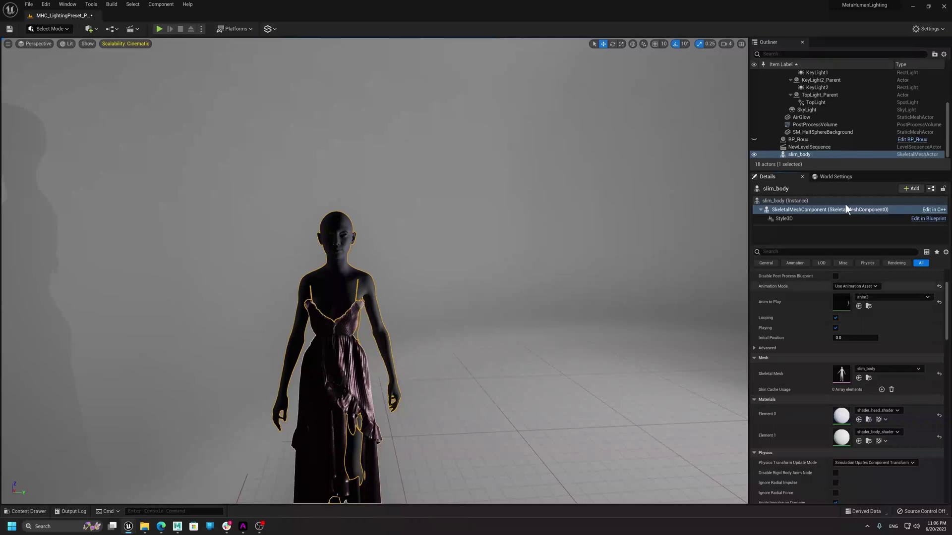
pyautogui.click(814, 219)
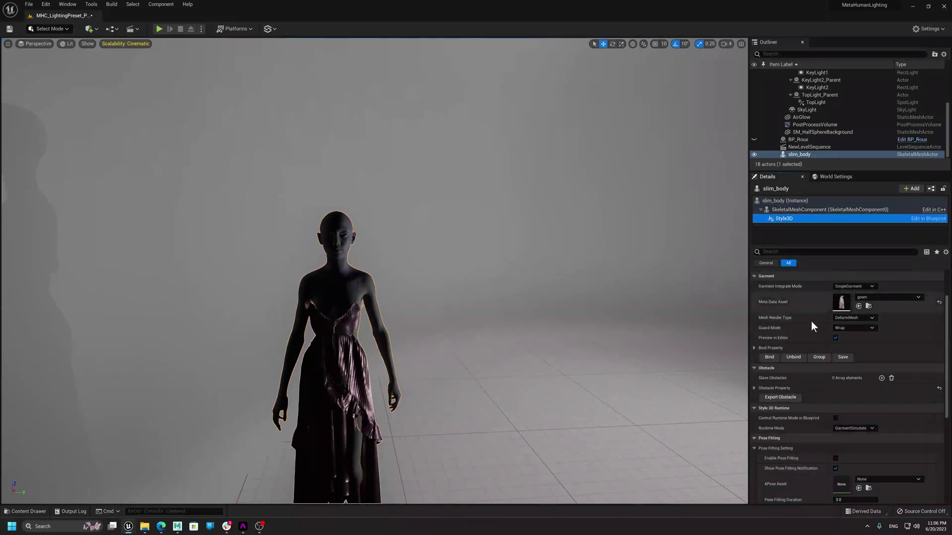
pyautogui.scroll(-3, 831, 415)
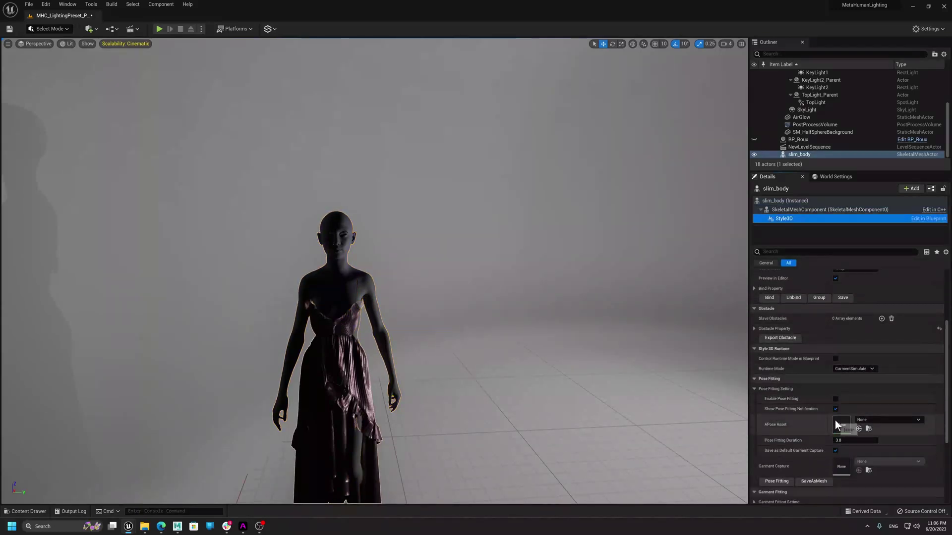
pyautogui.click(835, 399)
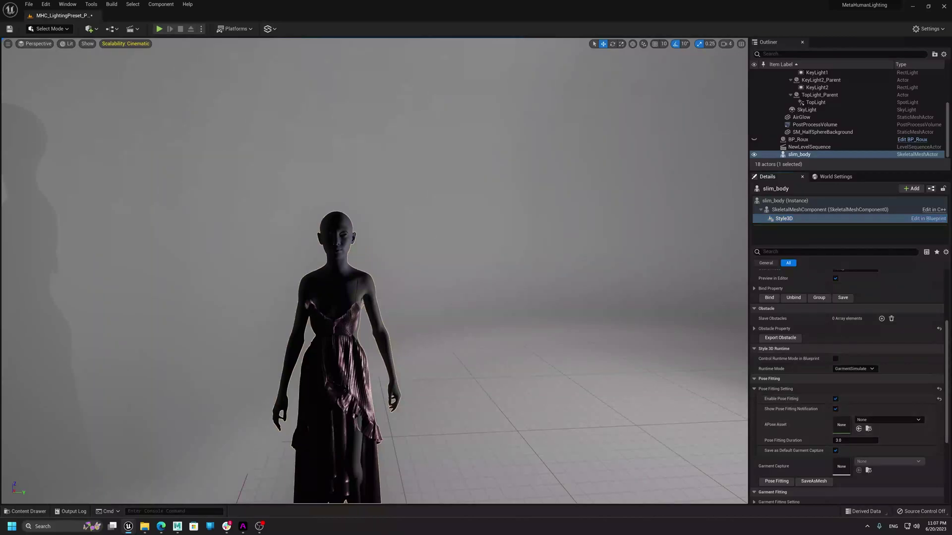
# Assign the anim3_pose asset as the APose Asset in the Style3D component's pose fitting settings.
pyautogui.moveTo(947, 349); pyautogui.dragTo(945, 404)
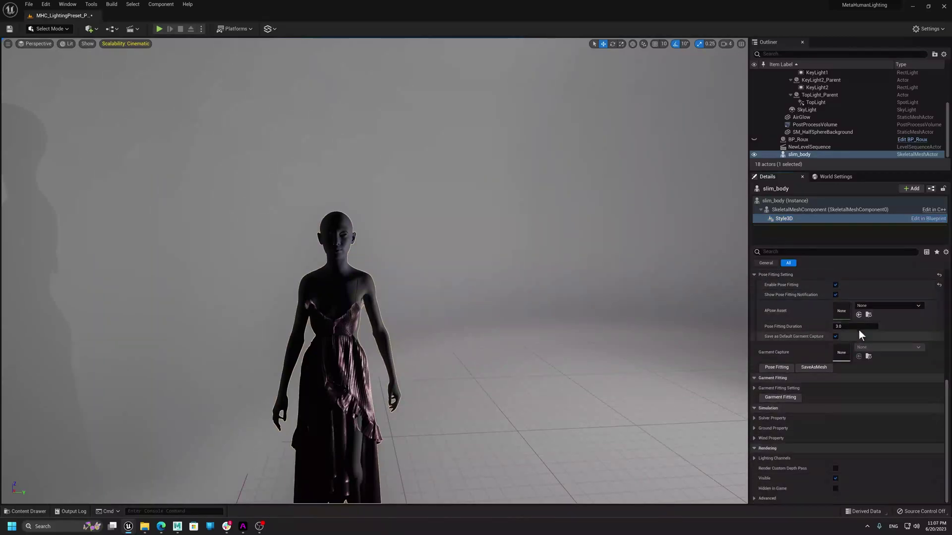
pyautogui.hotkey('ctrl', 'space')
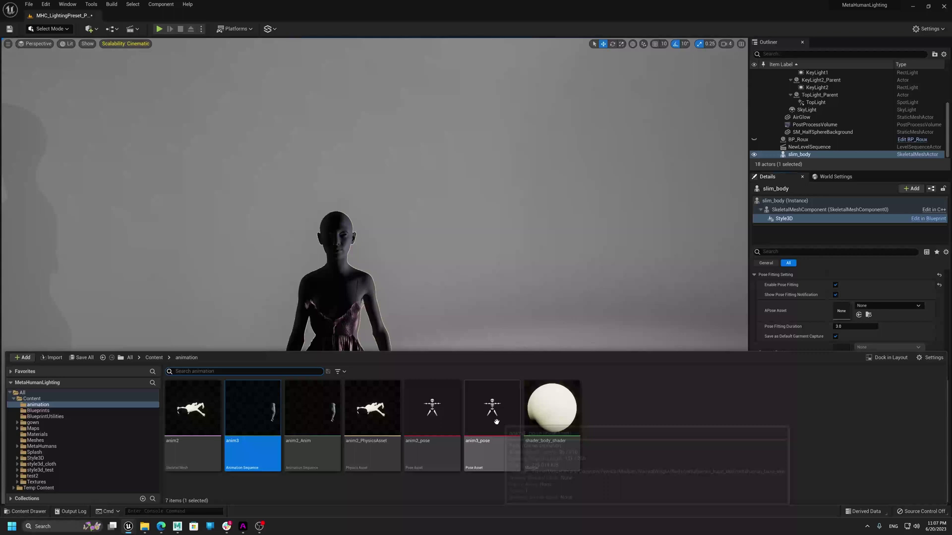
pyautogui.moveTo(496, 422); pyautogui.dragTo(842, 310)
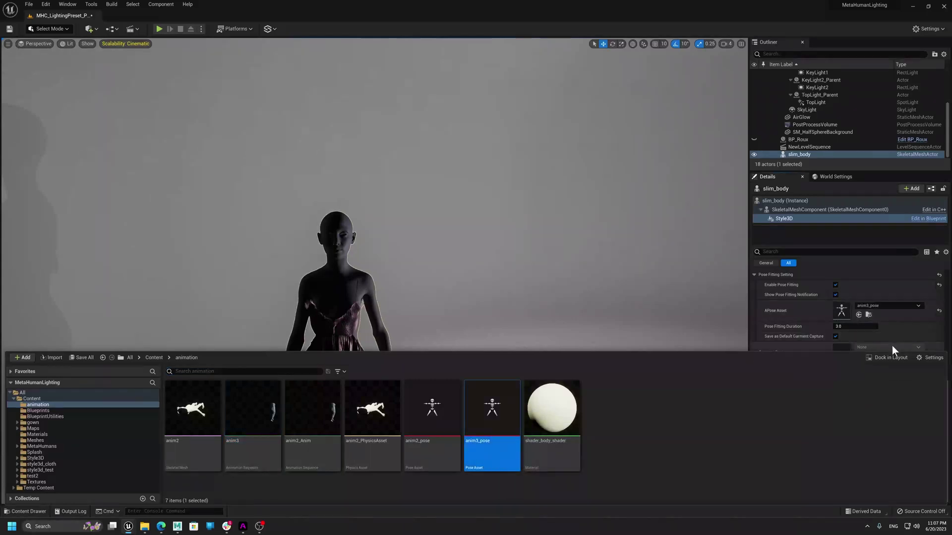
pyautogui.click(788, 219)
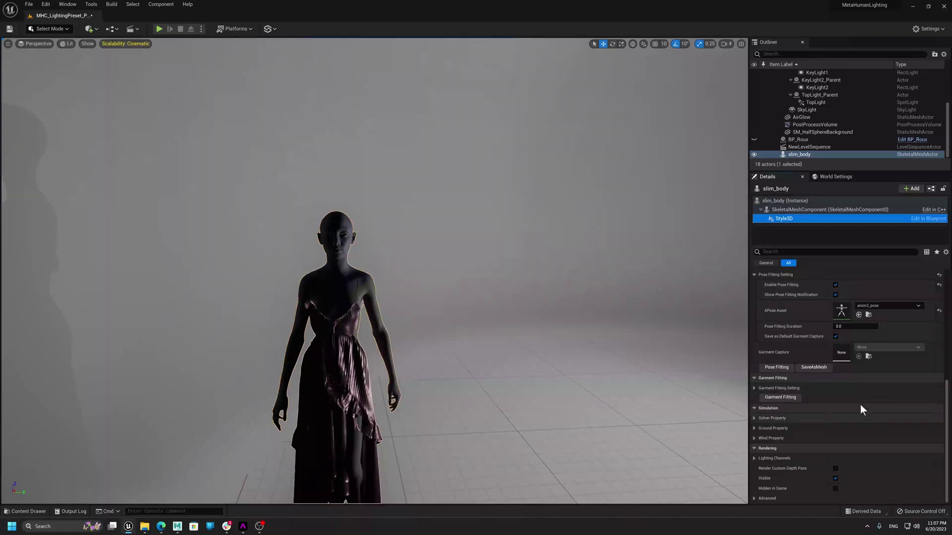
# Run Pose Fitting to drape the gown onto slim_body's starting pose.
pyautogui.click(773, 368)
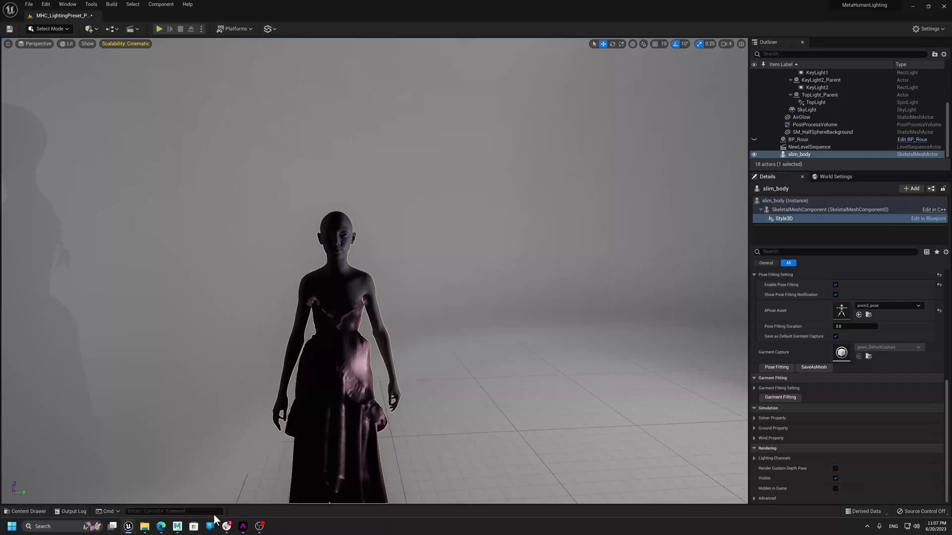
pyautogui.click(243, 526)
pyautogui.click(244, 527)
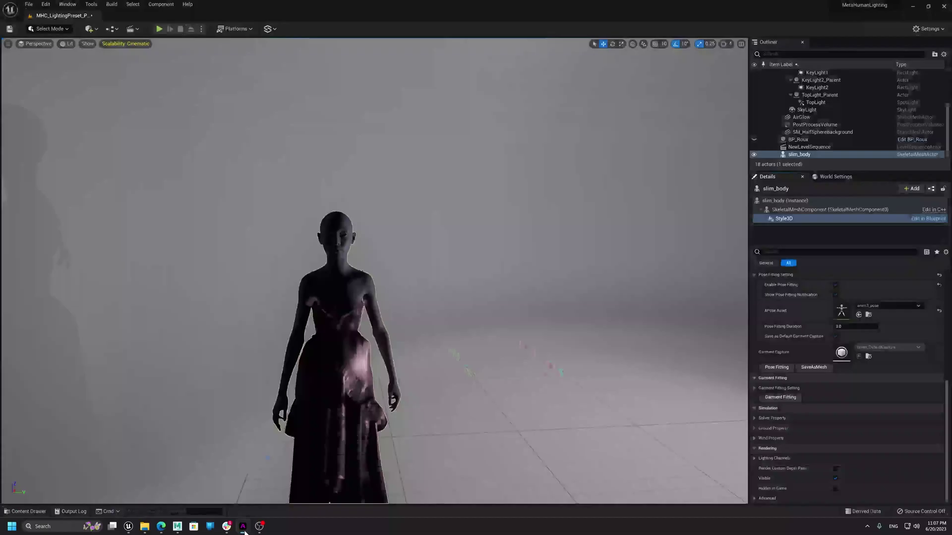
# Set the Style3D component's Runtime Mode to GarmentCacheRecord.
pyautogui.click(945, 417)
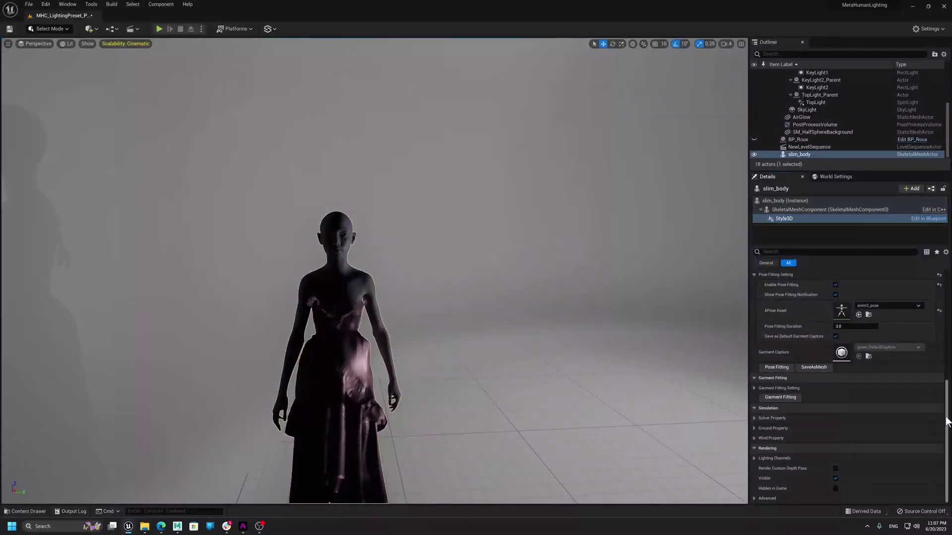
pyautogui.moveTo(947, 422); pyautogui.dragTo(950, 337)
pyautogui.click(867, 429)
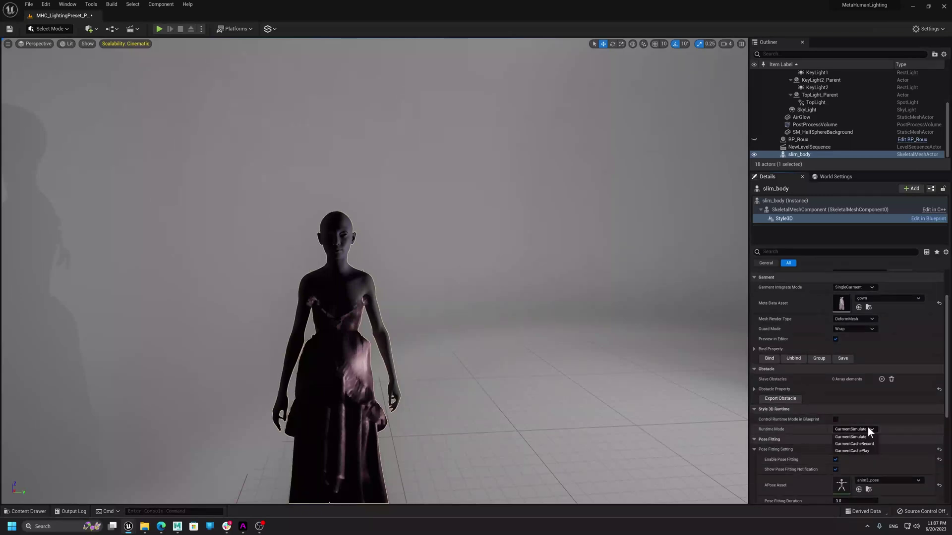
pyautogui.click(866, 444)
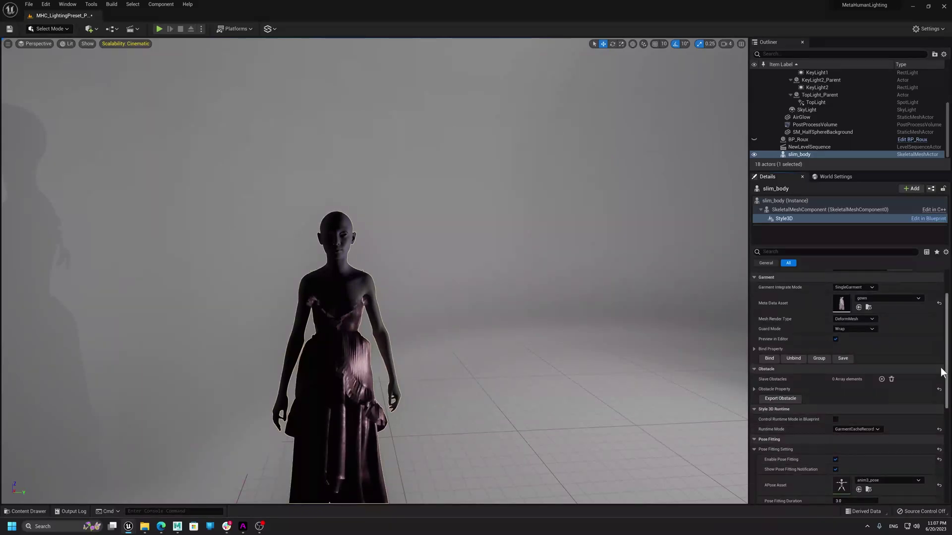
# Turn on Smooth Animation in the Solver Property settings of the Style3D component's simulation.
pyautogui.moveTo(945, 364); pyautogui.dragTo(948, 384)
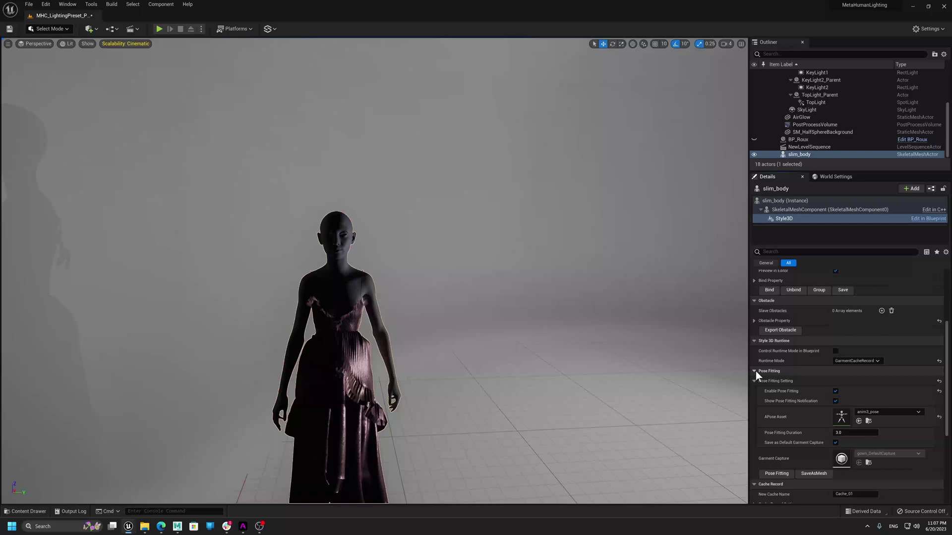
pyautogui.scroll(-4, 816, 417)
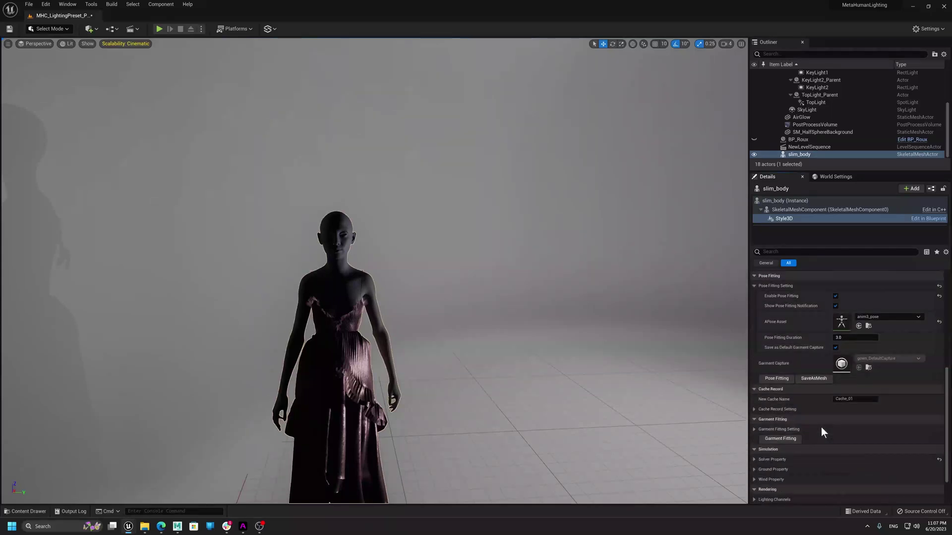
pyautogui.scroll(-1, 831, 468)
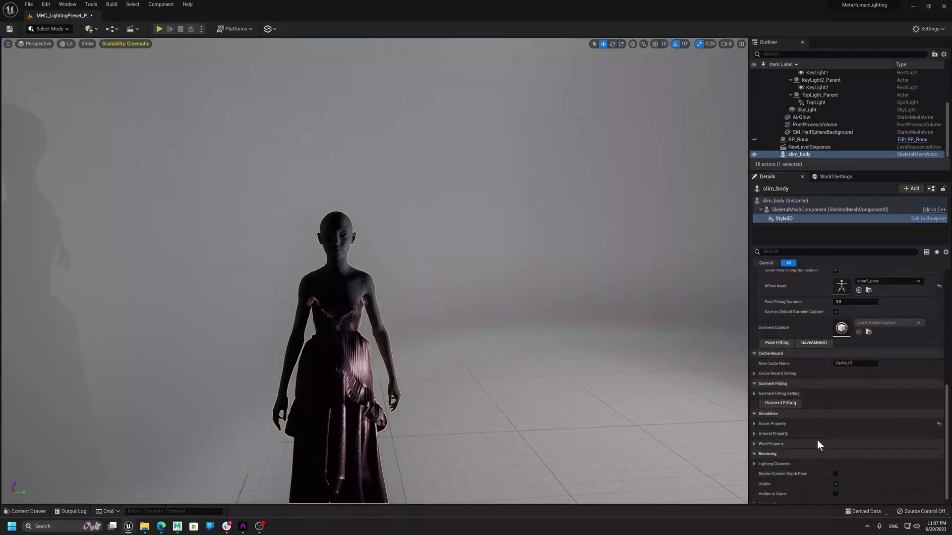
pyautogui.scroll(-1, 798, 432)
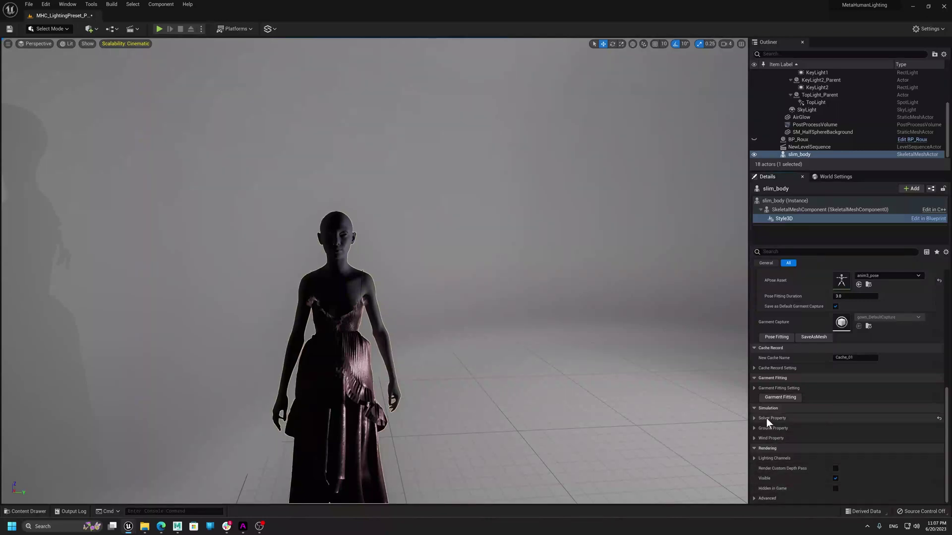
pyautogui.click(753, 408)
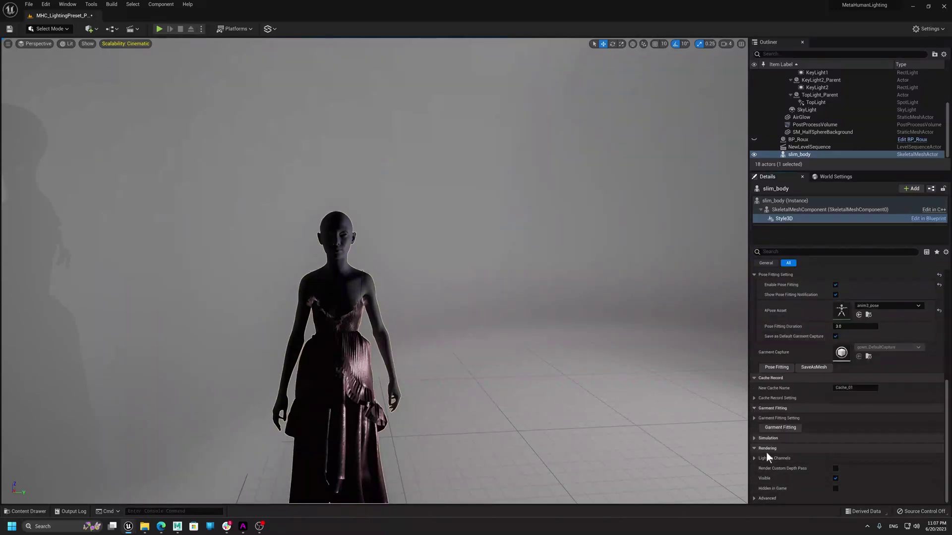
pyautogui.click(754, 438)
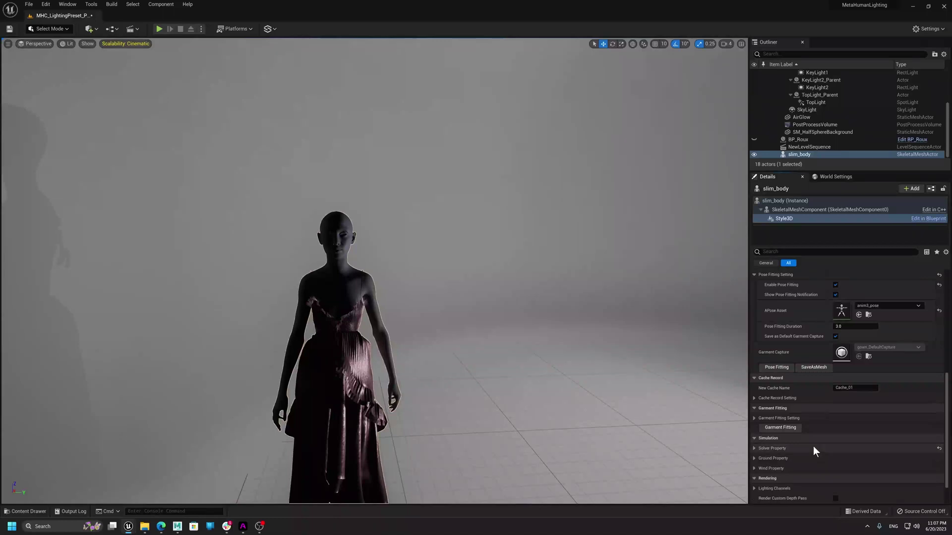
pyautogui.click(754, 448)
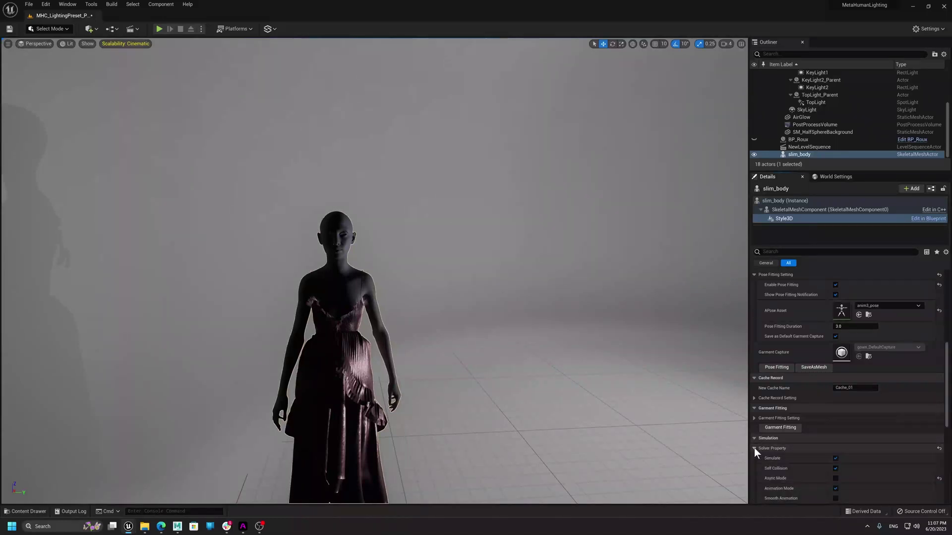
pyautogui.scroll(-2, 849, 436)
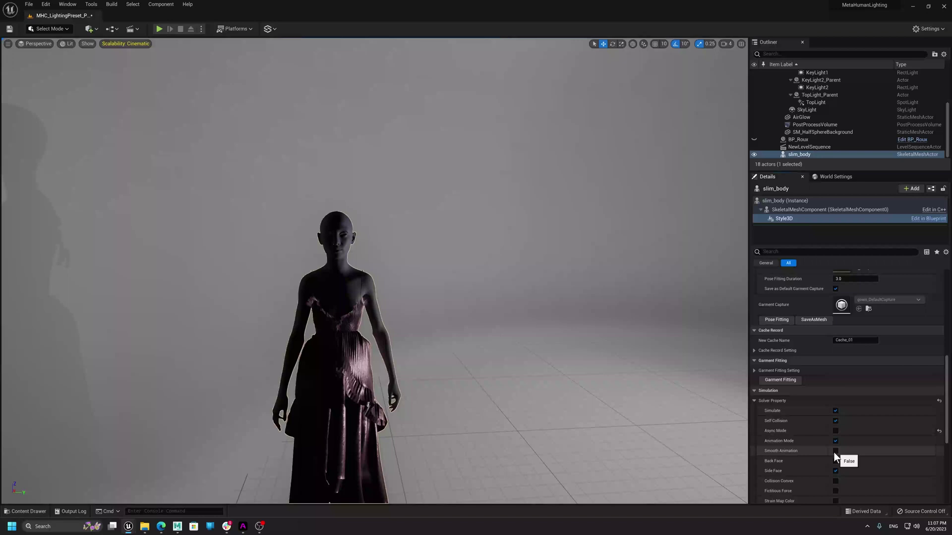
pyautogui.click(835, 451)
# Examine the fitted gown on slim_body from several angles, up close and from farther back in the scene.
pyautogui.moveTo(369, 404); pyautogui.dragTo(424, 377, button='right')
pyautogui.press('s')
pyautogui.press('w')
pyautogui.press('w')
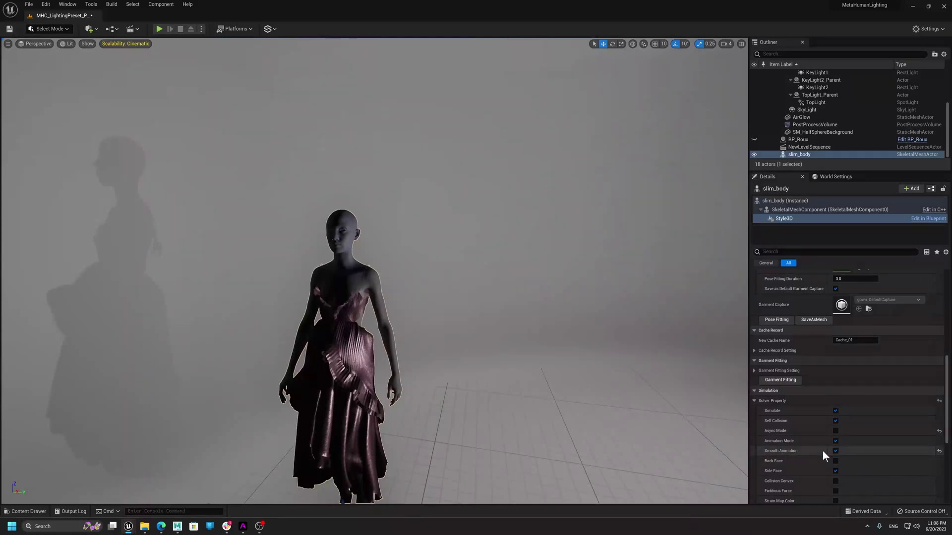
pyautogui.press('s')
pyautogui.moveTo(478, 403); pyautogui.dragTo(541, 396, button='right')
pyautogui.press('s')
pyautogui.press('e')
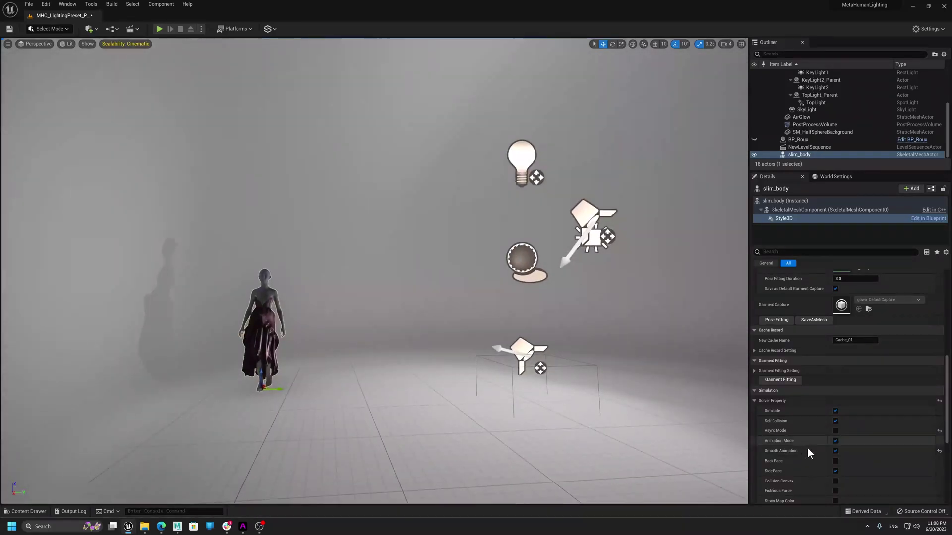
pyautogui.moveTo(693, 436); pyautogui.dragTo(649, 429, button='right')
pyautogui.press('w')
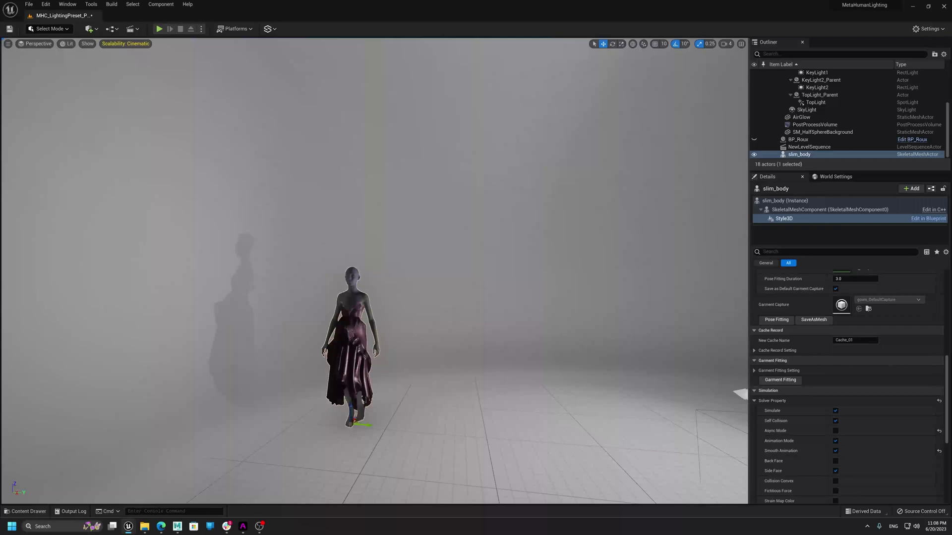
pyautogui.moveTo(266, 358); pyautogui.dragTo(252, 403, button='right')
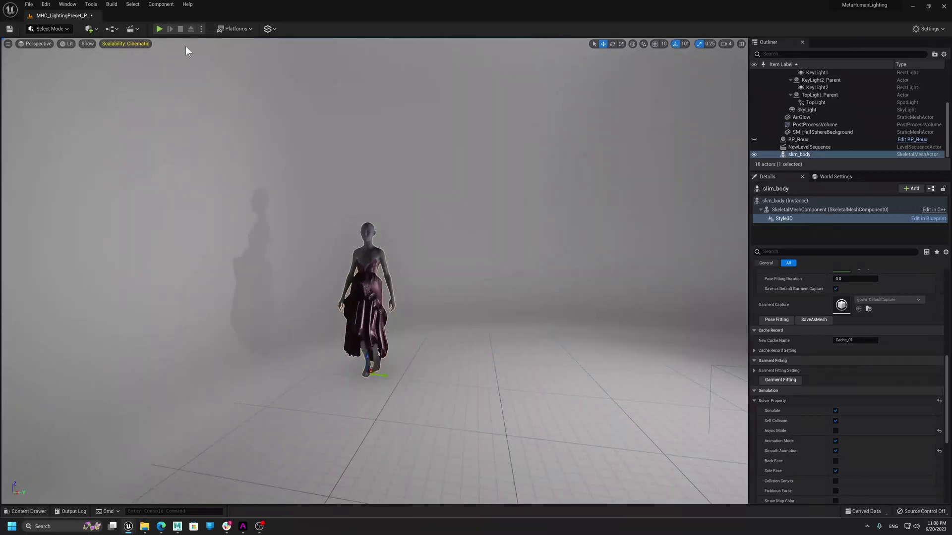
# Name the new garment cache gown2 and play the level to record the gown simulation through slim_body's walk, ending play when the recording is complete.
pyautogui.moveTo(948, 431)
pyautogui.mouseDown()
pyautogui.moveTo(949, 369)
pyautogui.moveTo(948, 414)
pyautogui.mouseUp()
pyautogui.click(857, 407)
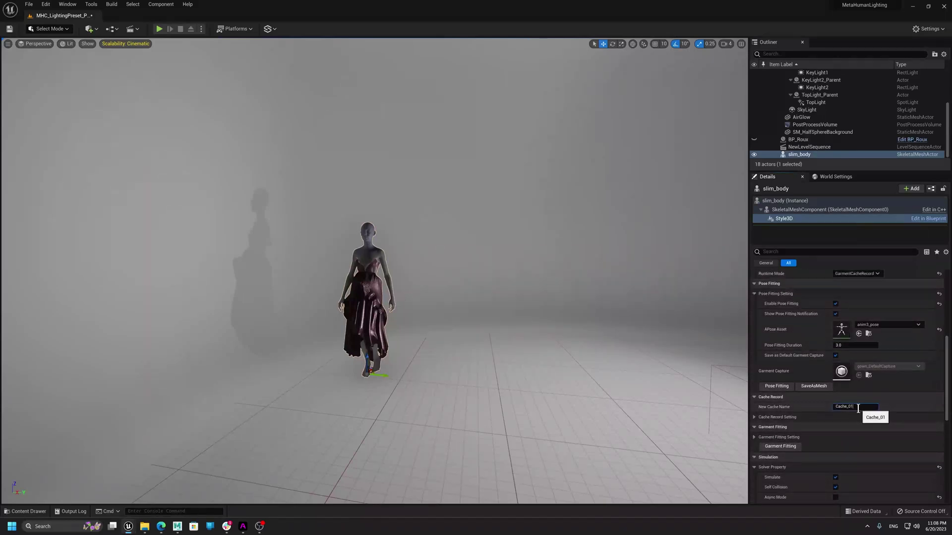
pyautogui.click(160, 28)
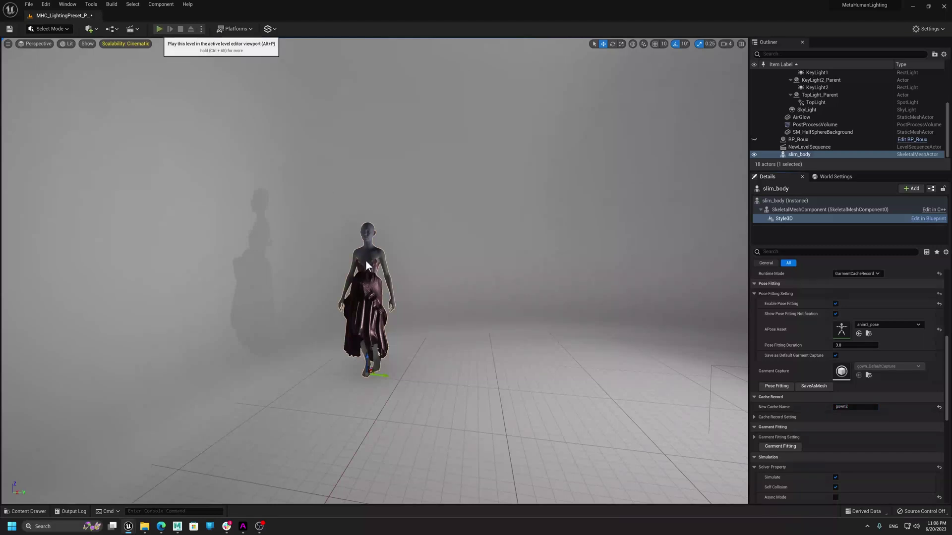
pyautogui.hotkey('alt', 'p')
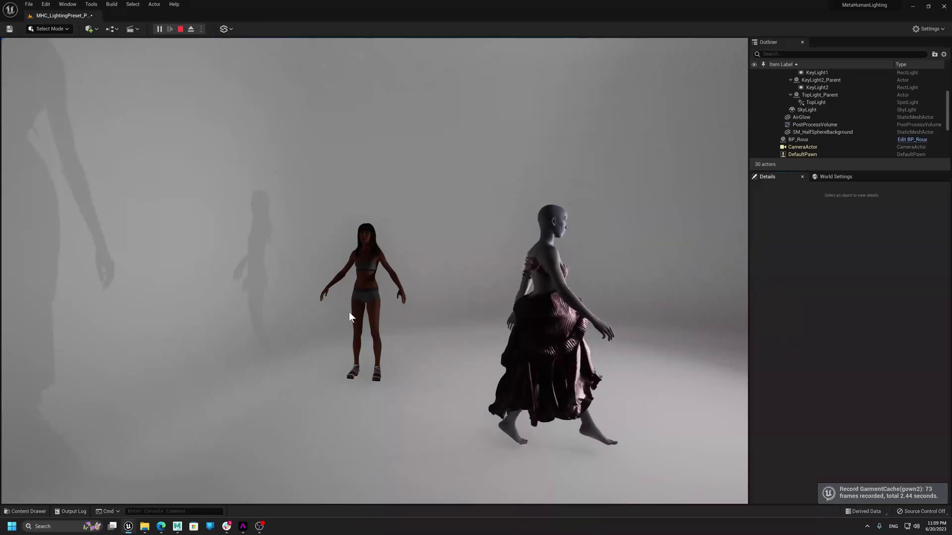
pyautogui.click(349, 313)
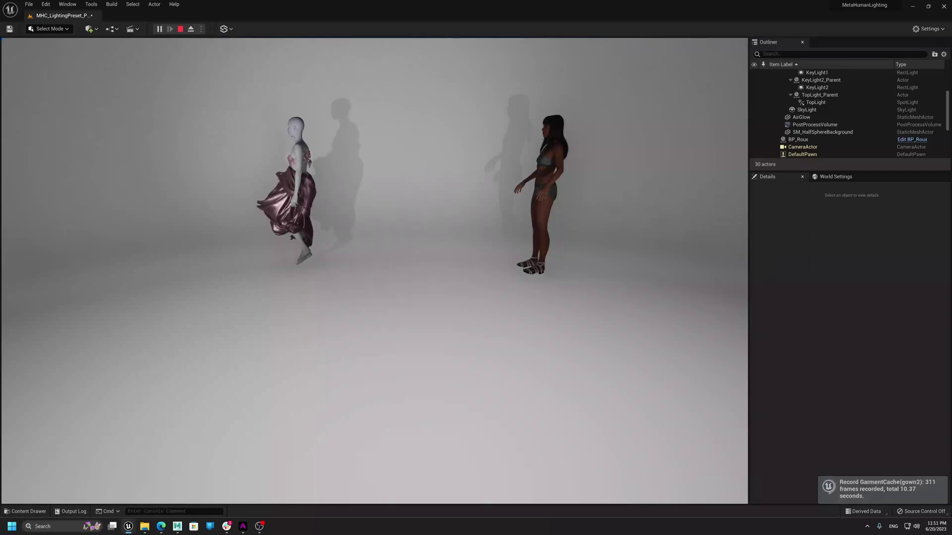
pyautogui.press('Escape')
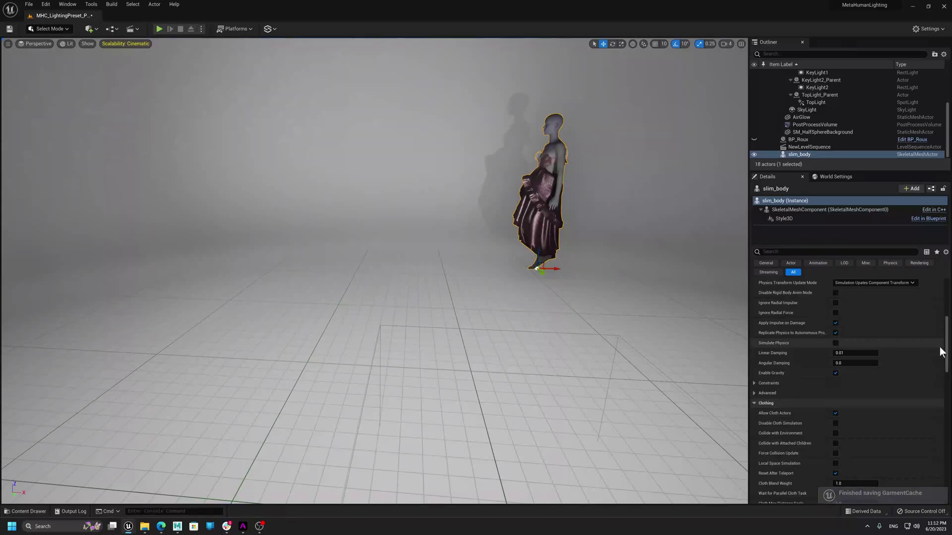
# Collapse the Physics and Clothing sections in slim_body's details.
pyautogui.scroll(5, 946, 353)
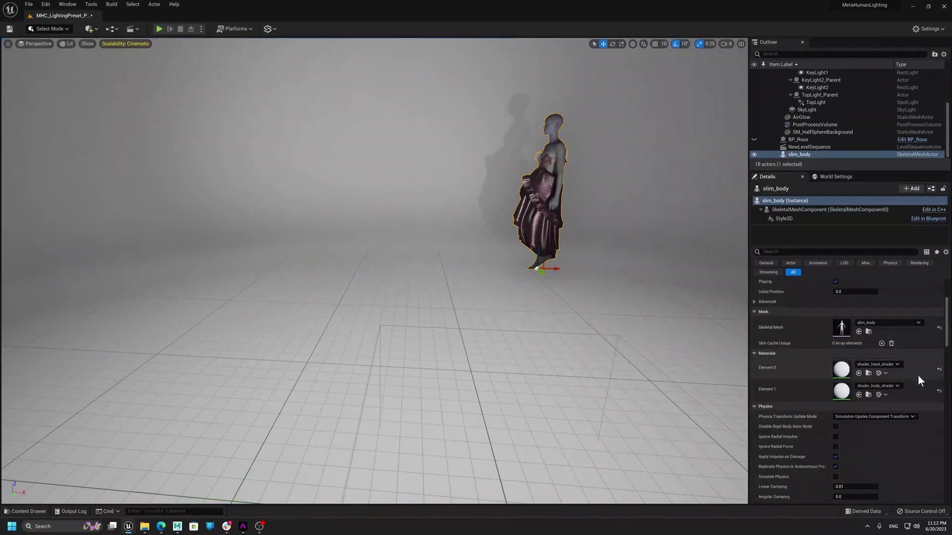
pyautogui.click(753, 407)
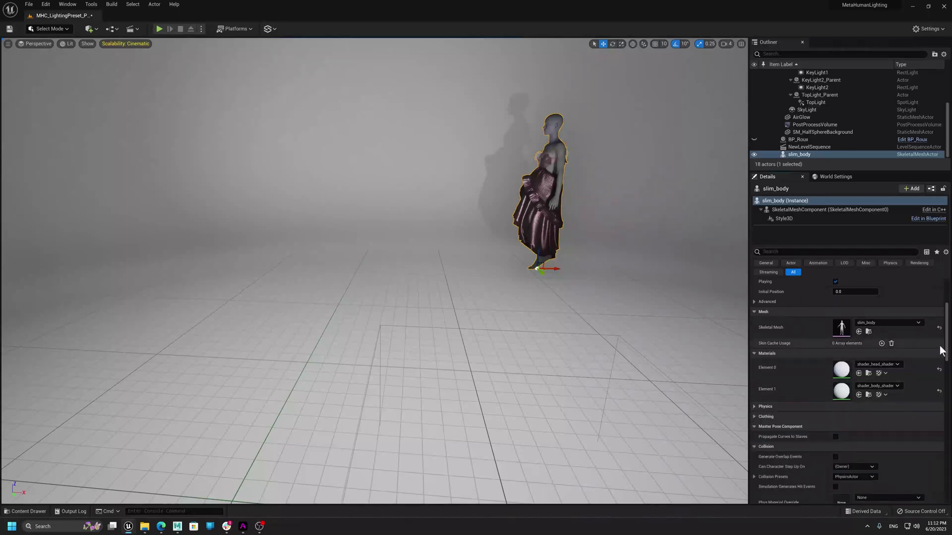
pyautogui.moveTo(947, 347); pyautogui.dragTo(950, 316)
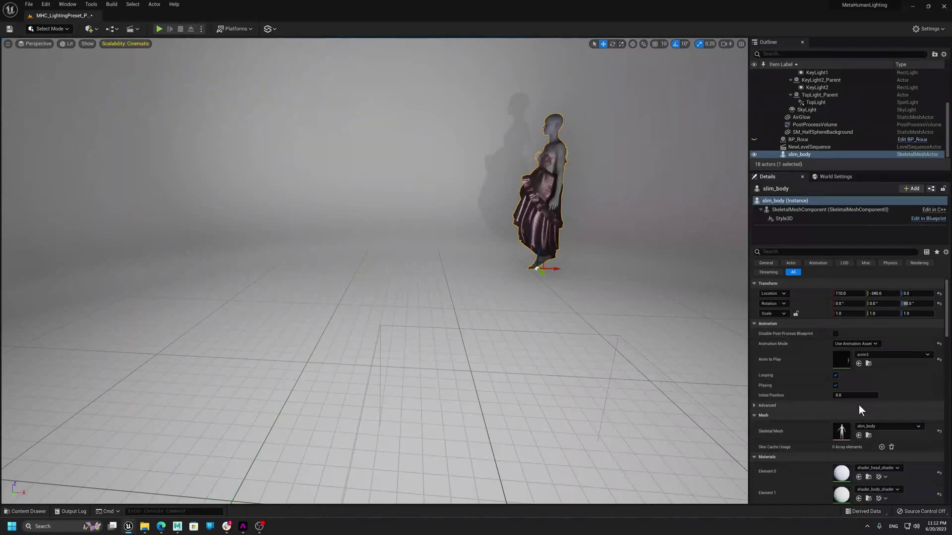
pyautogui.scroll(-2, 897, 387)
pyautogui.scroll(-5, 899, 397)
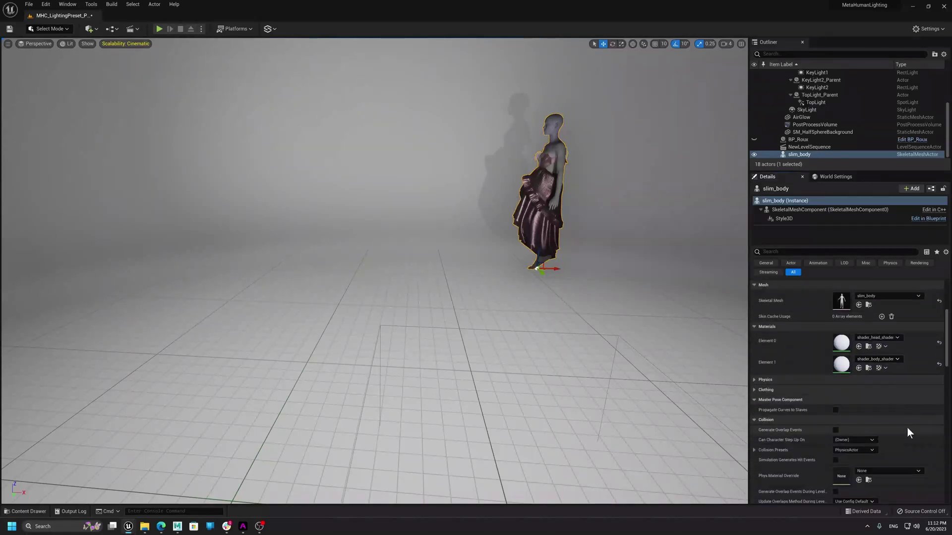
# Collapse the Style3D component's Solver Property group and set its Runtime Mode to GarmentCachePlay.
pyautogui.click(813, 218)
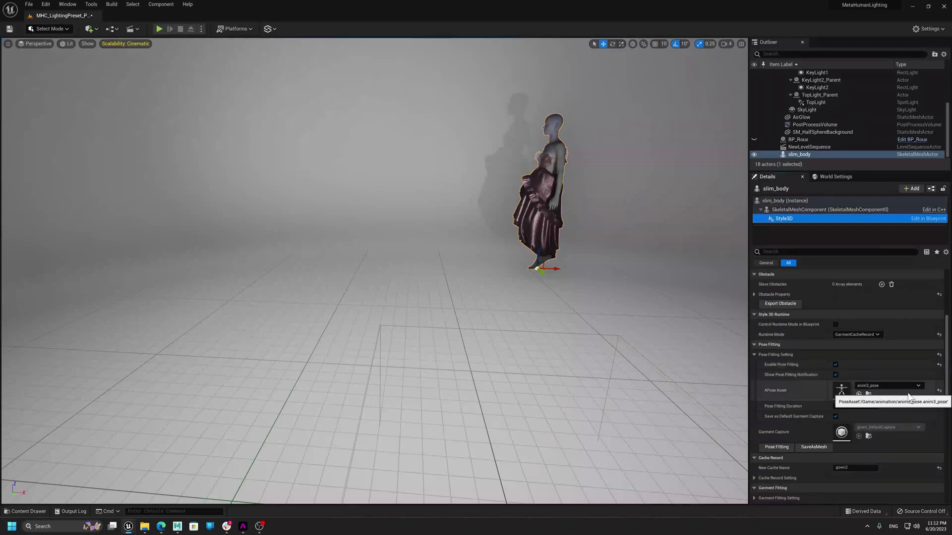
pyautogui.scroll(-3, 892, 402)
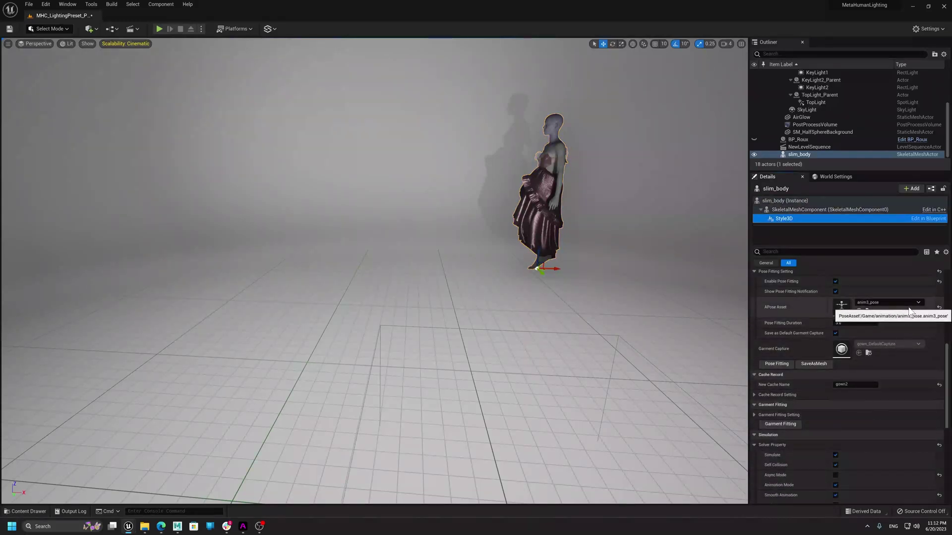
pyautogui.scroll(-2, 897, 381)
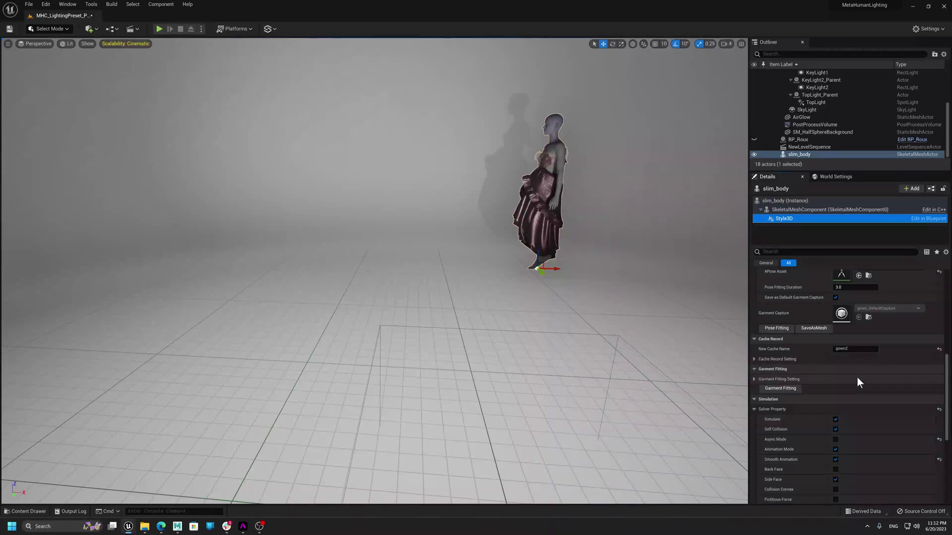
pyautogui.scroll(-1, 803, 380)
pyautogui.click(753, 397)
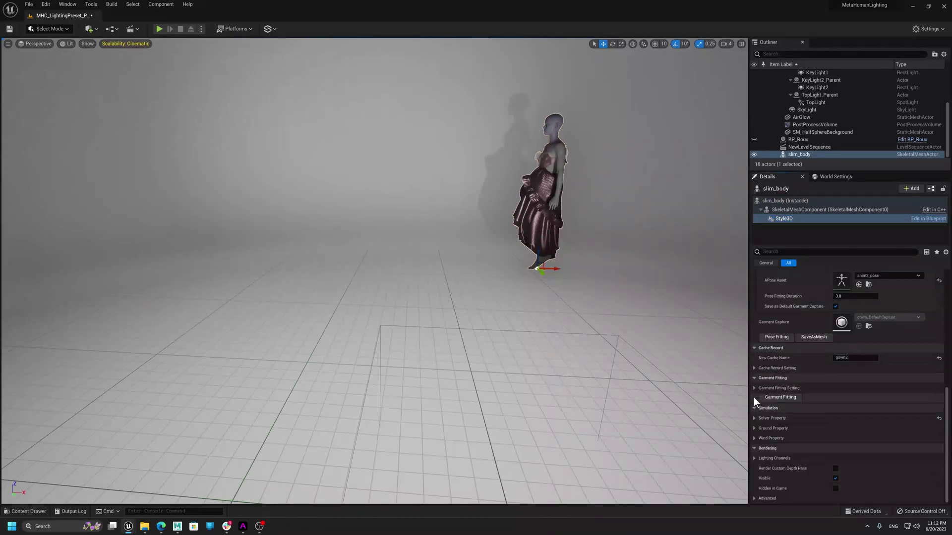
pyautogui.scroll(3, 870, 389)
pyautogui.scroll(3, 870, 380)
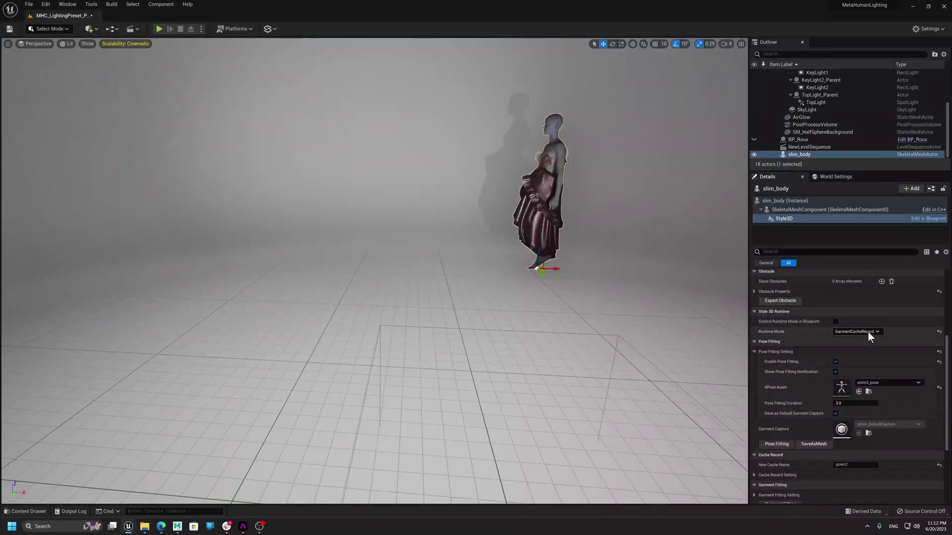
pyautogui.click(868, 331)
pyautogui.click(869, 353)
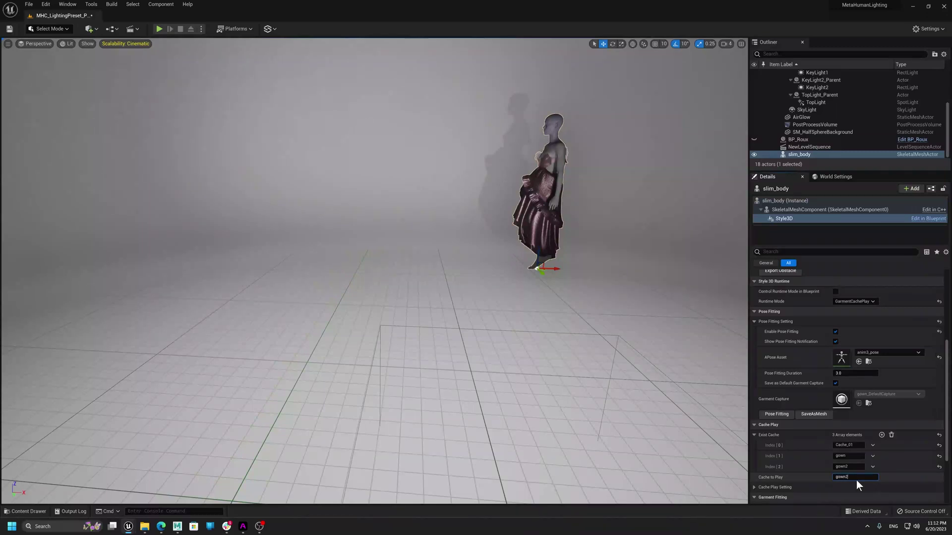
# Set the Style3D component's Cache to Play to gown2.
pyautogui.click(856, 477)
pyautogui.write('gown2')
pyautogui.press('Return')
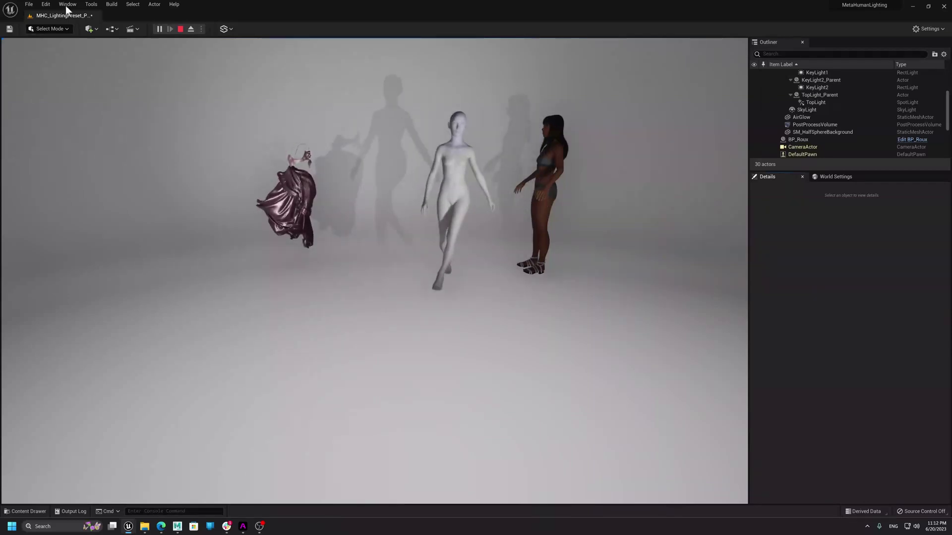
# Play the level again from the start to review the recorded gown cache on walking slim_body, and end the playback.
pyautogui.click(180, 29)
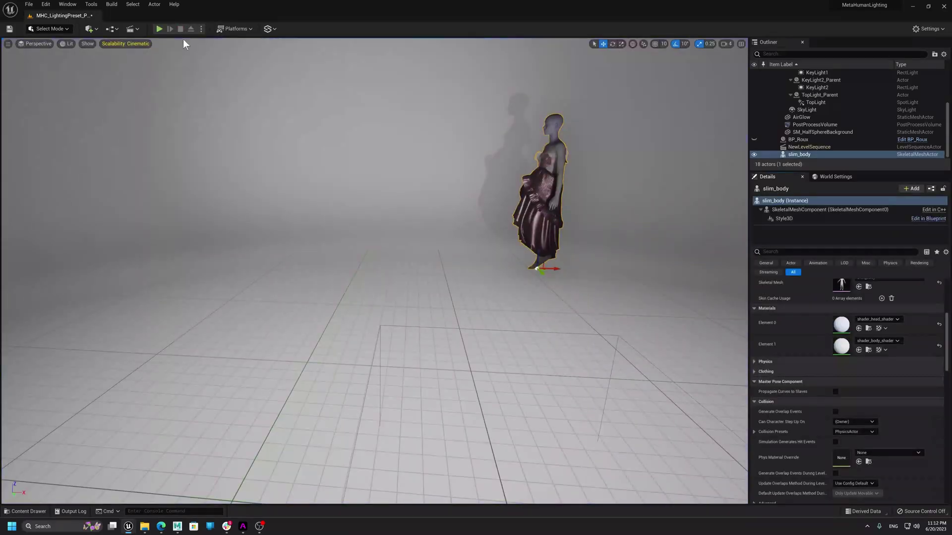
pyautogui.click(159, 29)
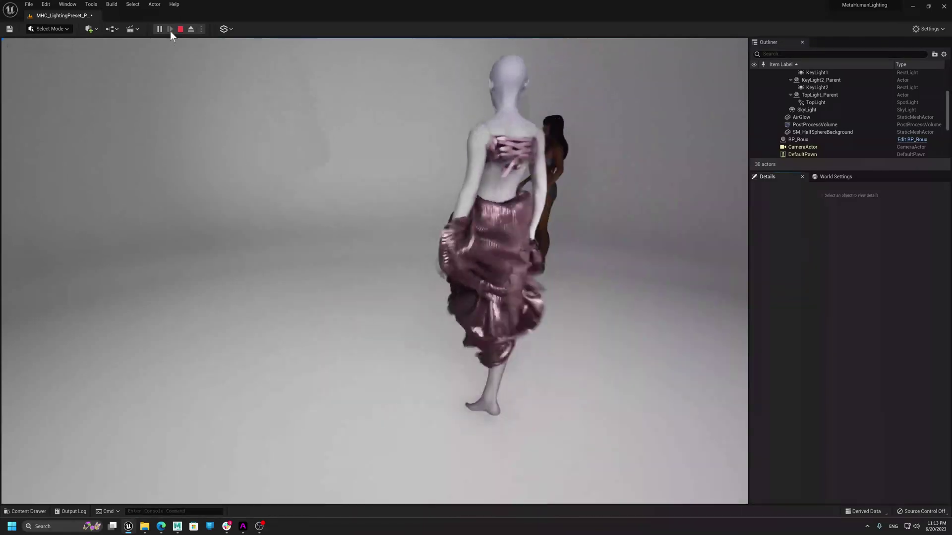
pyautogui.click(179, 29)
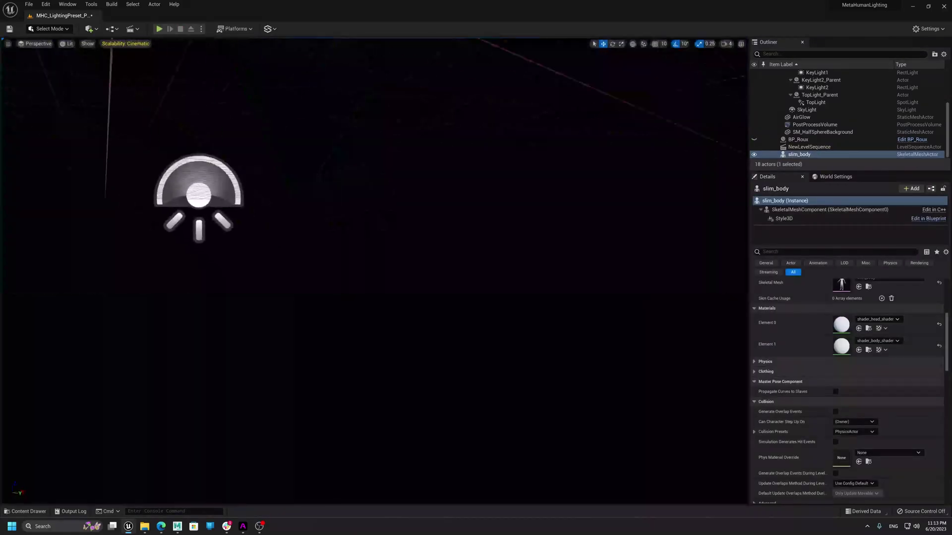
# Switch the viewport's view mode to Path Tracing to inspect the gown on slim_body up close and from farther back.
pyautogui.moveTo(374, 271); pyautogui.dragTo(449, 179, button='right')
pyautogui.moveTo(386, 283); pyautogui.dragTo(386, 283, button='right')
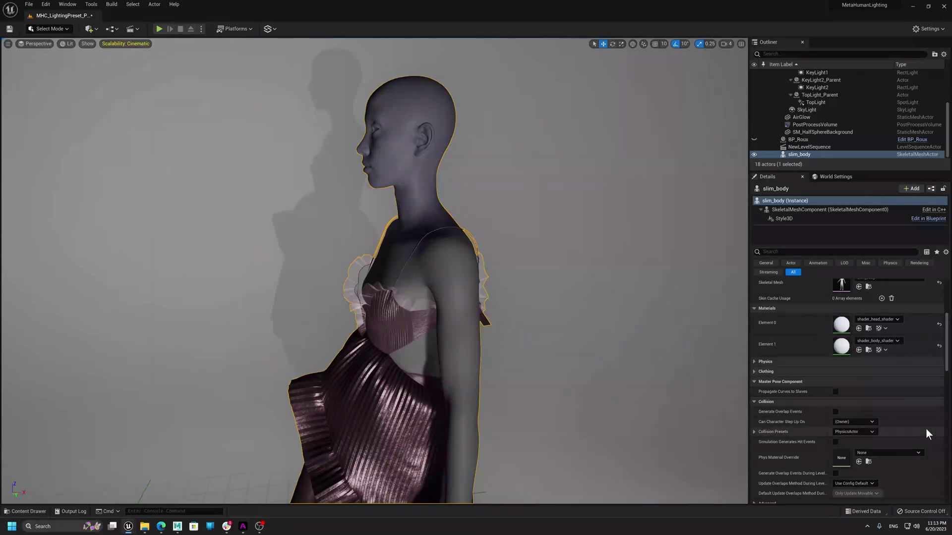
pyautogui.scroll(4, 926, 427)
pyautogui.scroll(3, 893, 345)
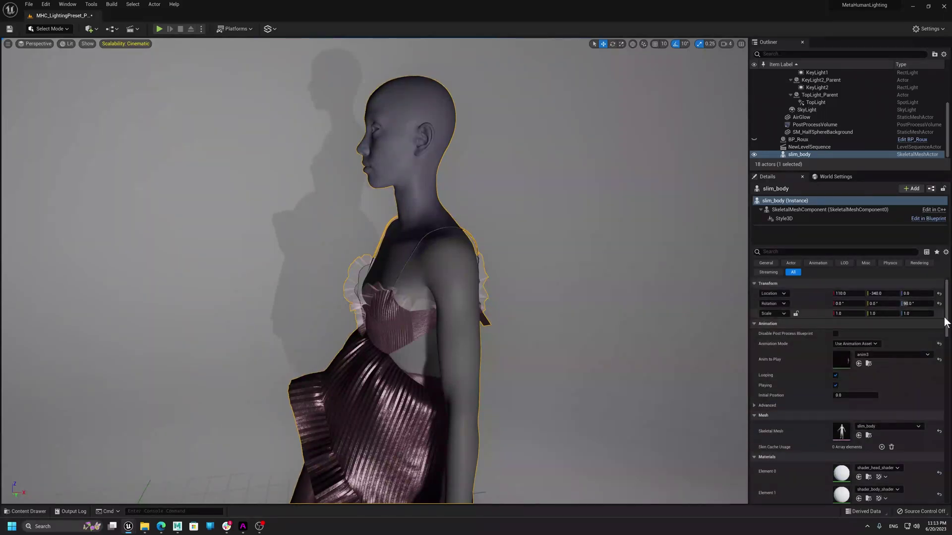
pyautogui.moveTo(946, 320); pyautogui.dragTo(882, 194)
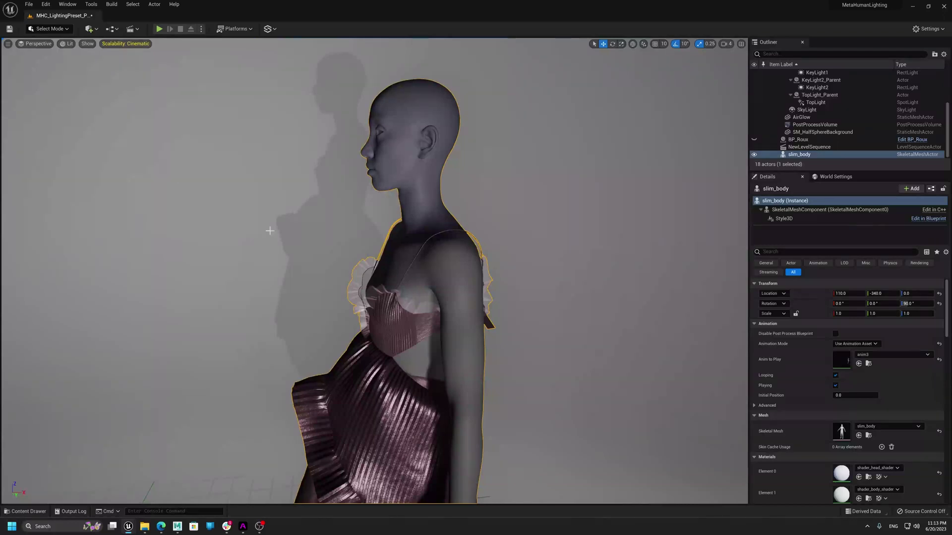
pyautogui.click(71, 43)
pyautogui.click(41, 44)
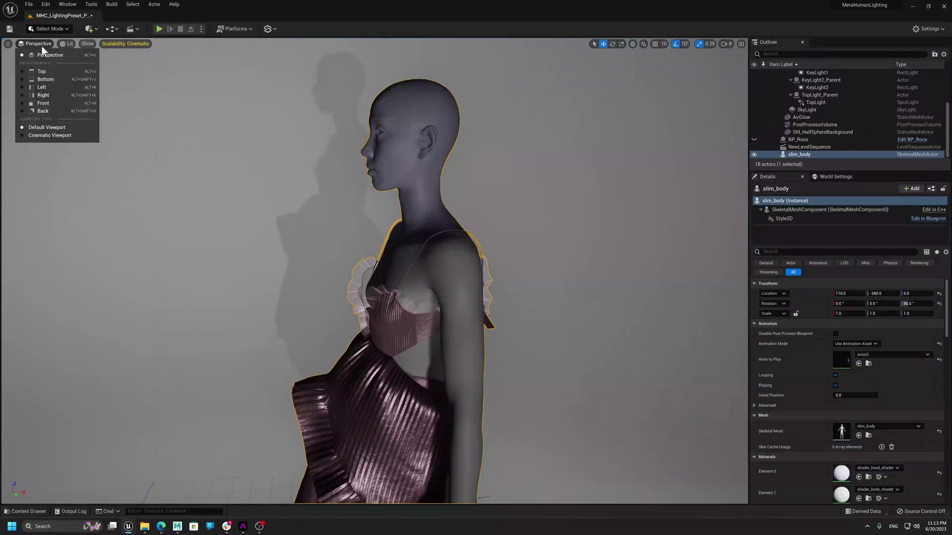
pyautogui.click(65, 45)
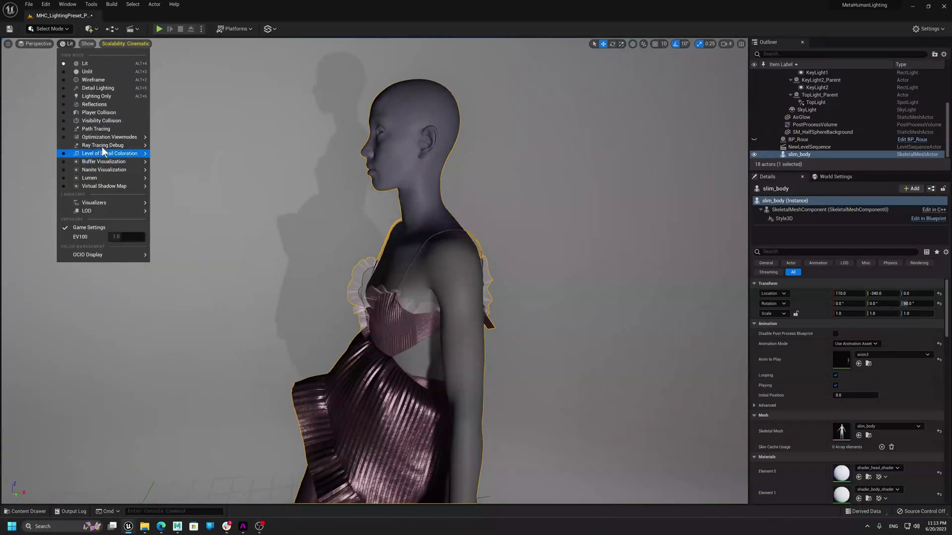
pyautogui.moveTo(102, 146)
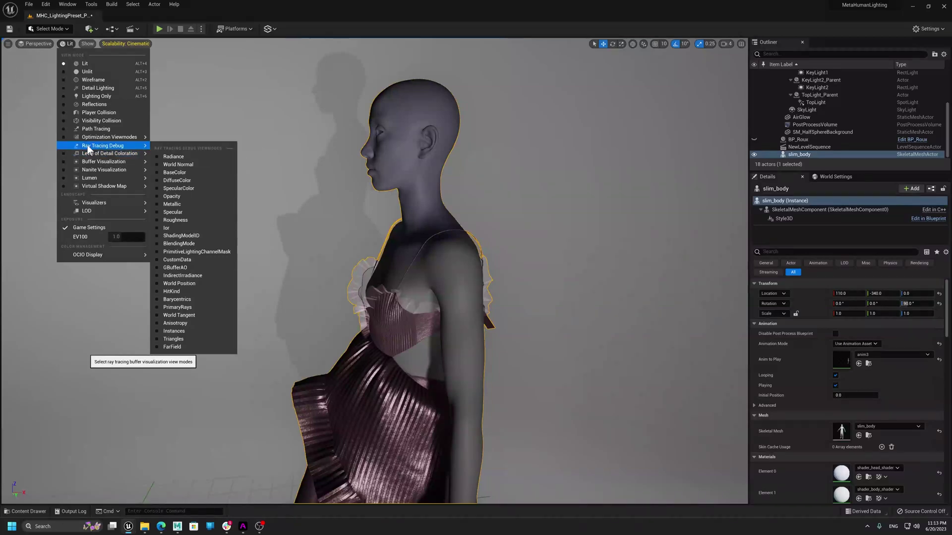
pyautogui.click(89, 130)
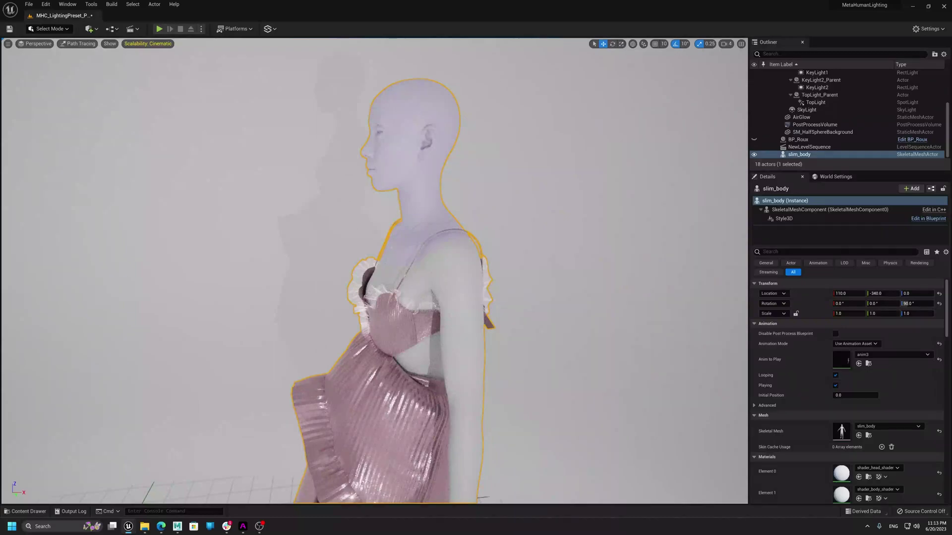
pyautogui.scroll(-10, 375, 271)
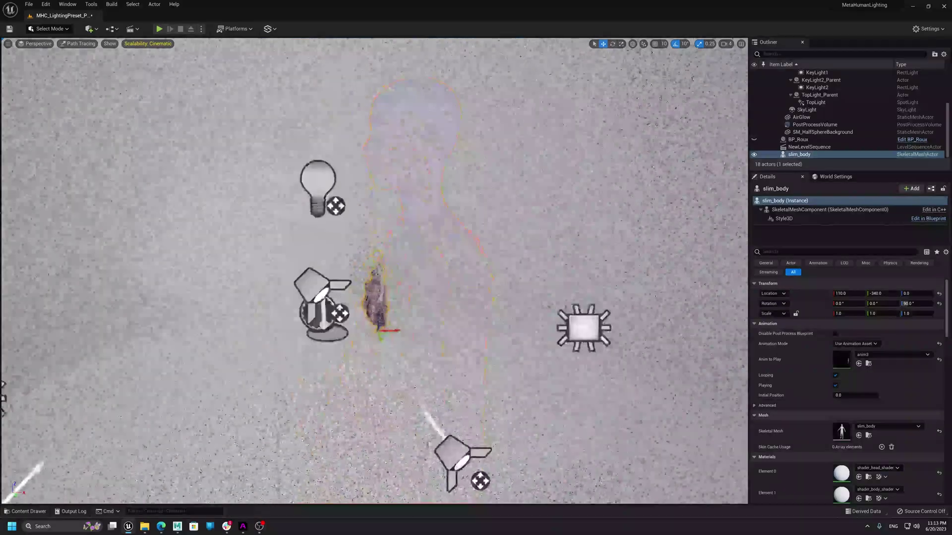
pyautogui.scroll(3, 375, 271)
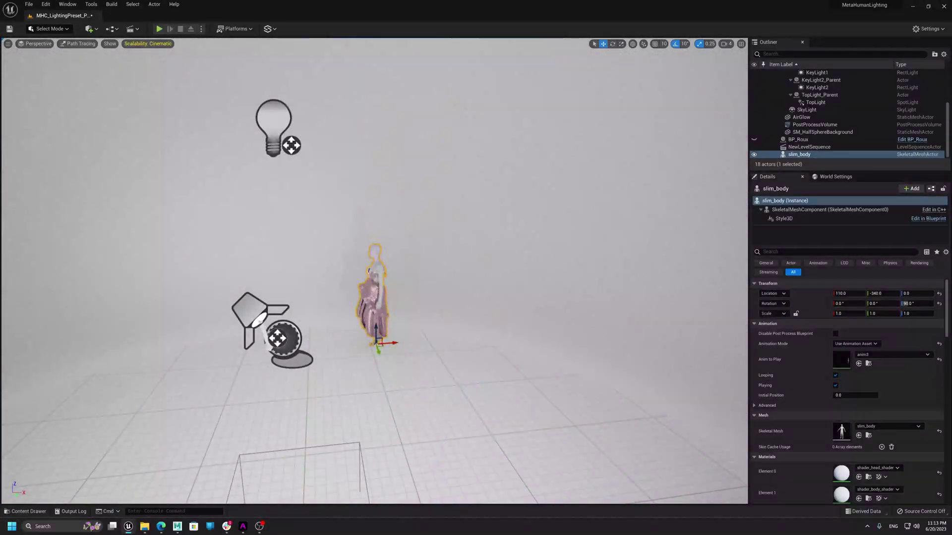
# Play the level from the wider view to watch the cached gown move, pause it during the walk, and end the session.
pyautogui.click(159, 29)
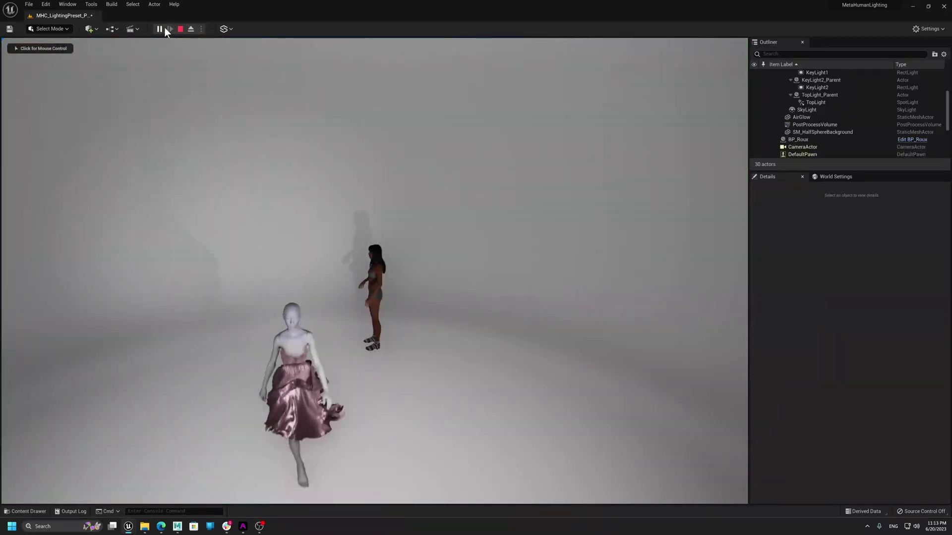
pyautogui.click(159, 29)
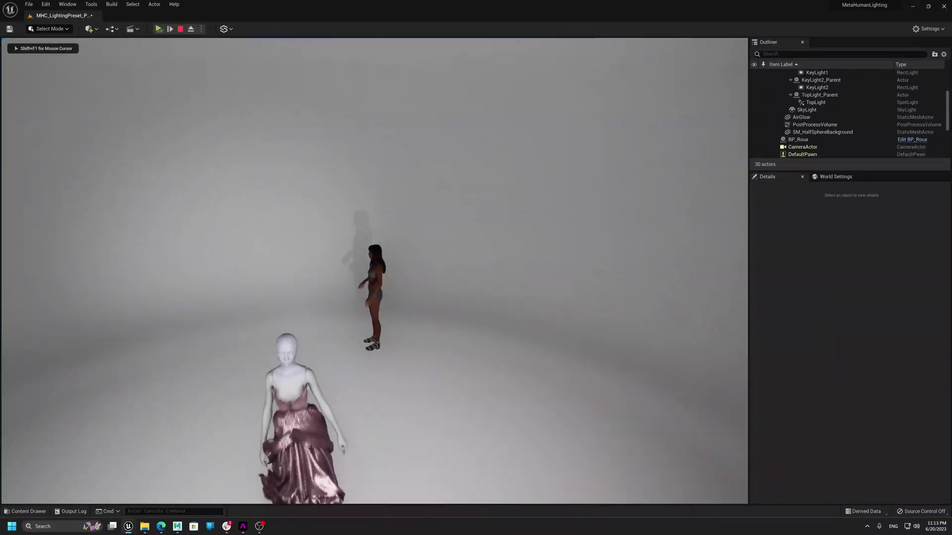
pyautogui.press('Escape')
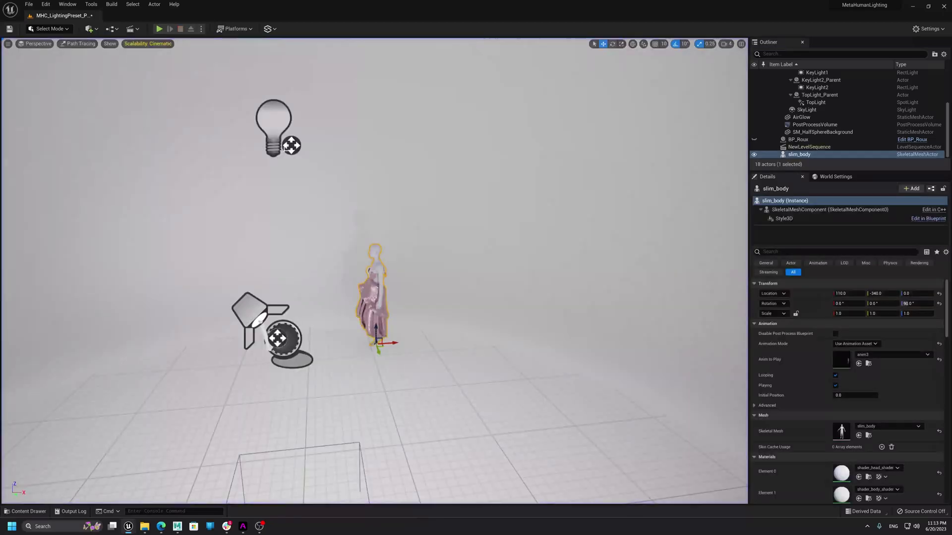
# Return the viewport's view mode to Lit.
pyautogui.scroll(5, 374, 270)
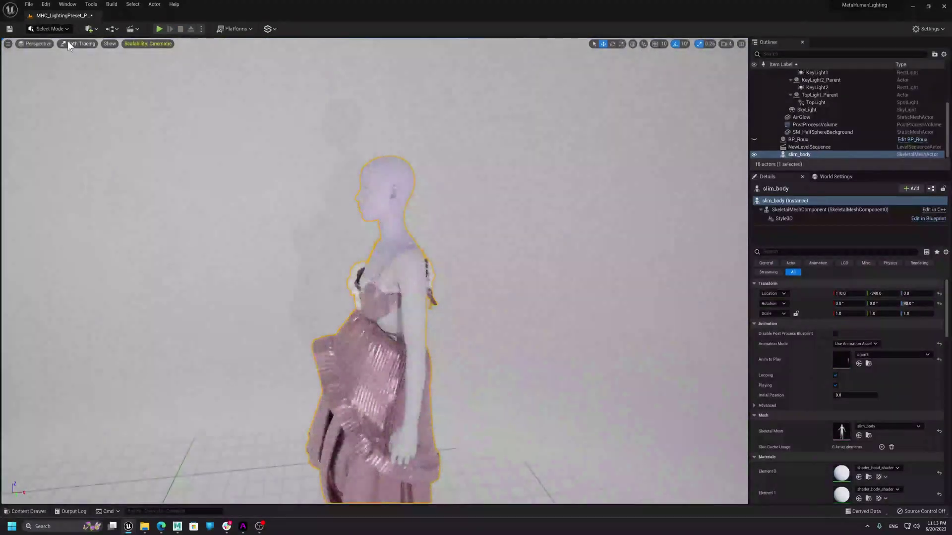
pyautogui.click(67, 42)
pyautogui.click(81, 62)
pyautogui.moveTo(329, 199); pyautogui.dragTo(446, 203, button='right')
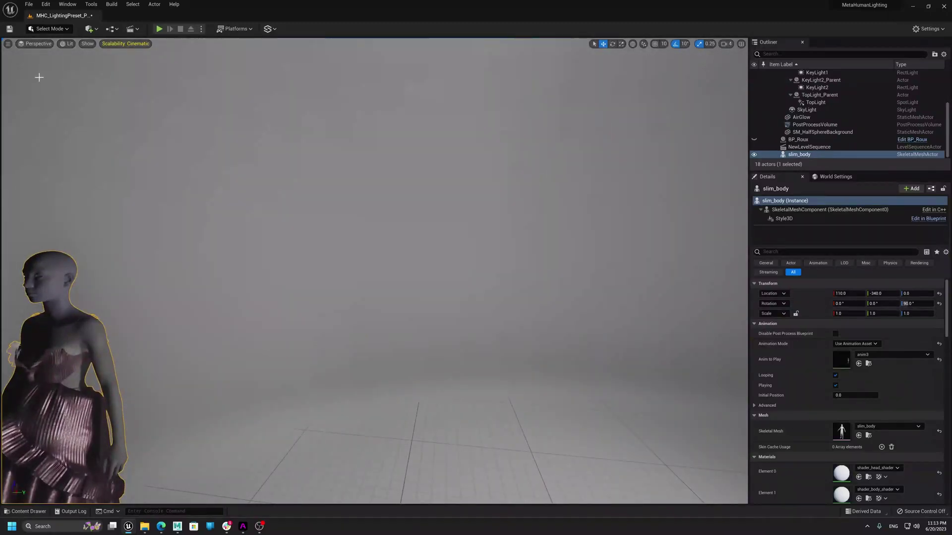
# Save all unsaved levels and assets in the project.
pyautogui.click(31, 5)
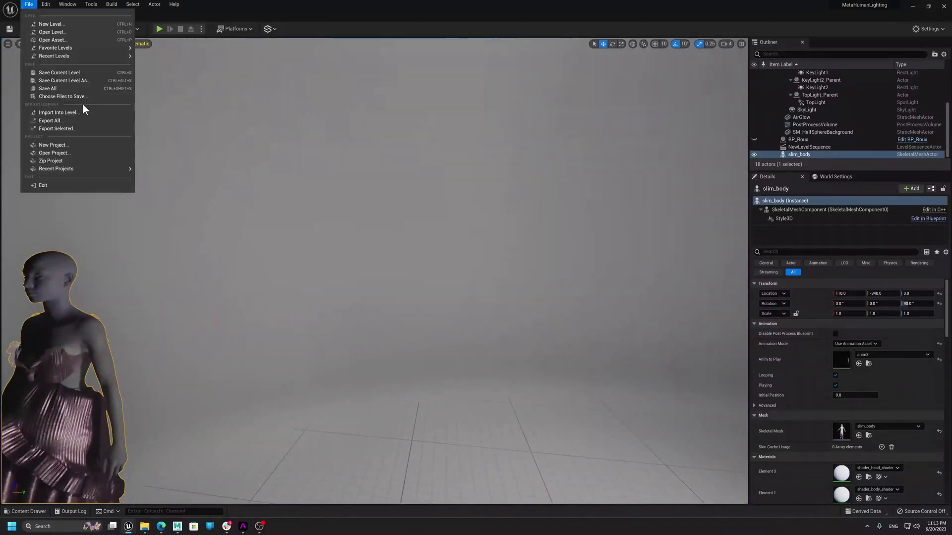
pyautogui.click(57, 88)
pyautogui.moveTo(297, 203); pyautogui.dragTo(282, 196, button='right')
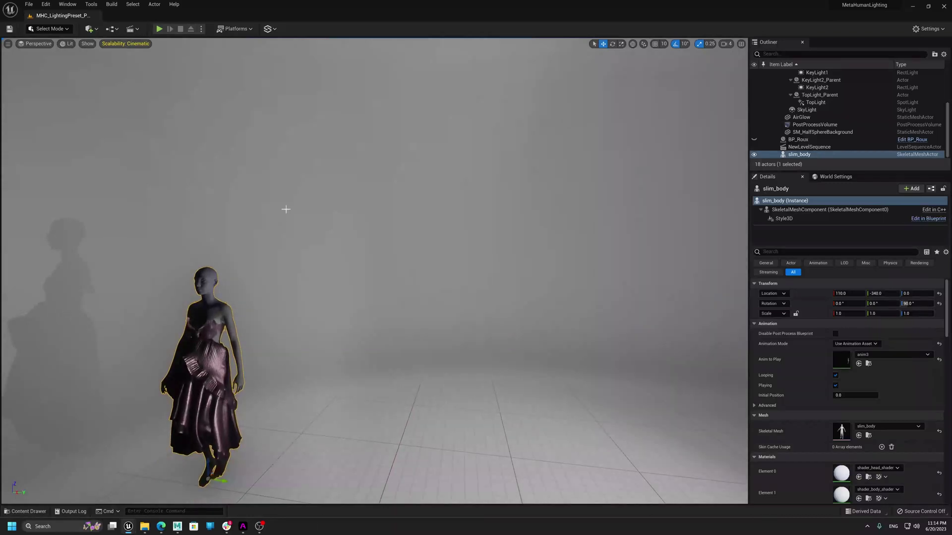
# Unhide BP_Roux in the level and frame it in the viewport.
pyautogui.hotkey('ctrl', 'space')
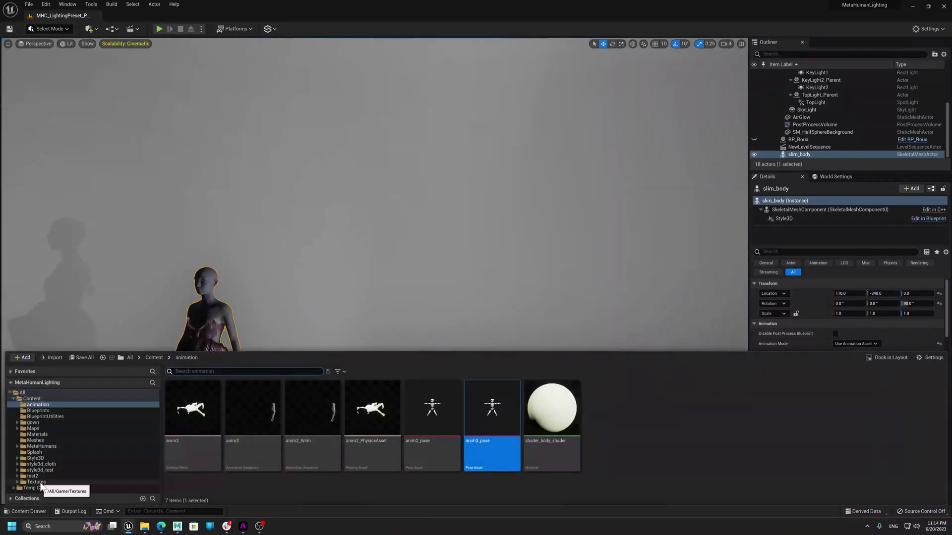
pyautogui.click(52, 445)
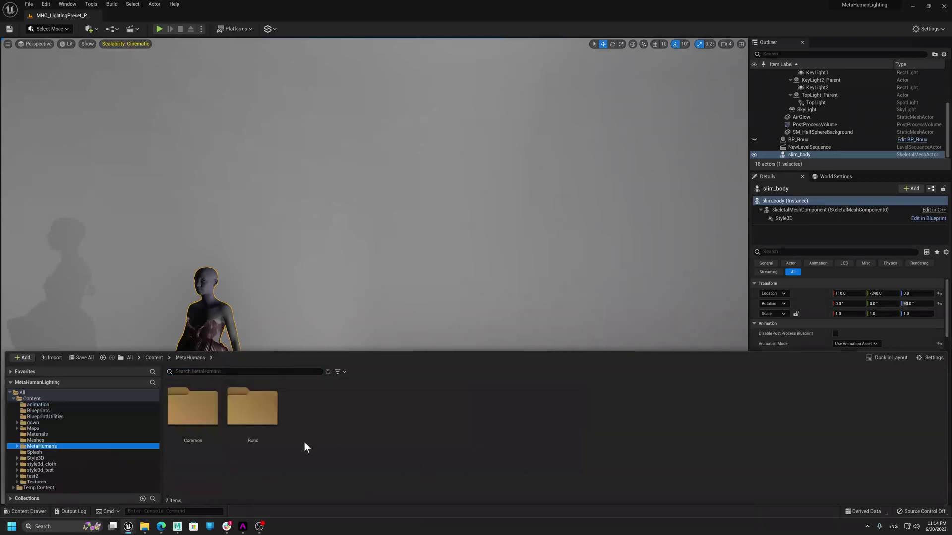
pyautogui.doubleClick(256, 416)
pyautogui.click(795, 141)
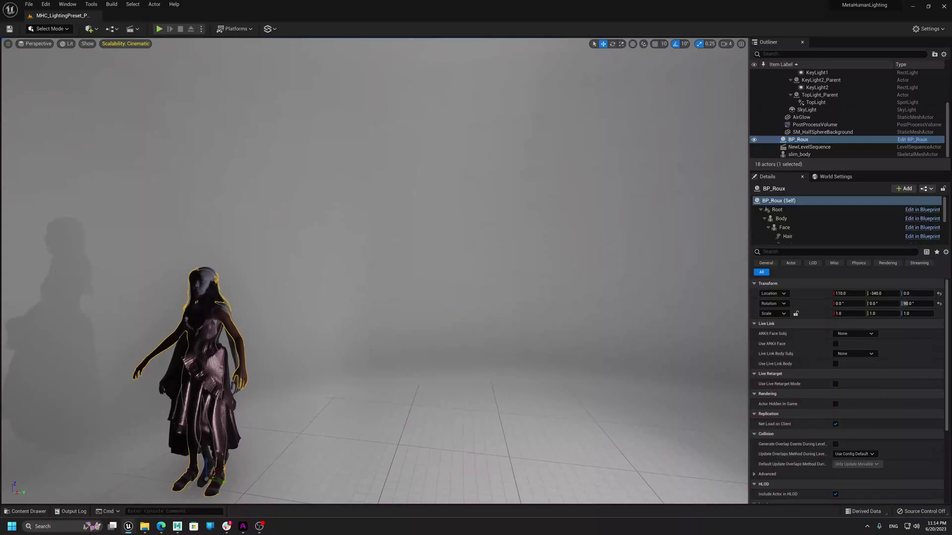
pyautogui.press('f')
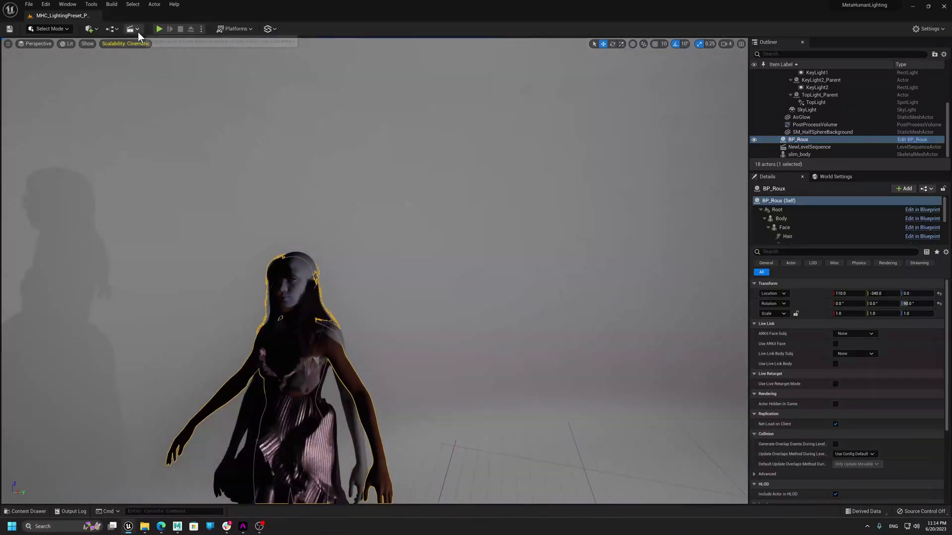
# Create a level sequence named gown_sequence in the Content folder and add BP_Roux to it.
pyautogui.click(138, 32)
pyautogui.click(156, 50)
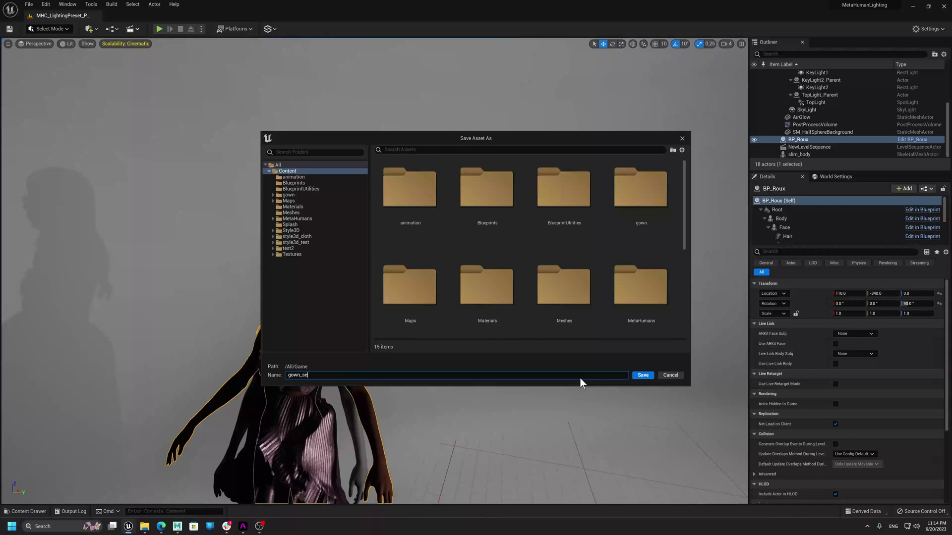
pyautogui.click(642, 375)
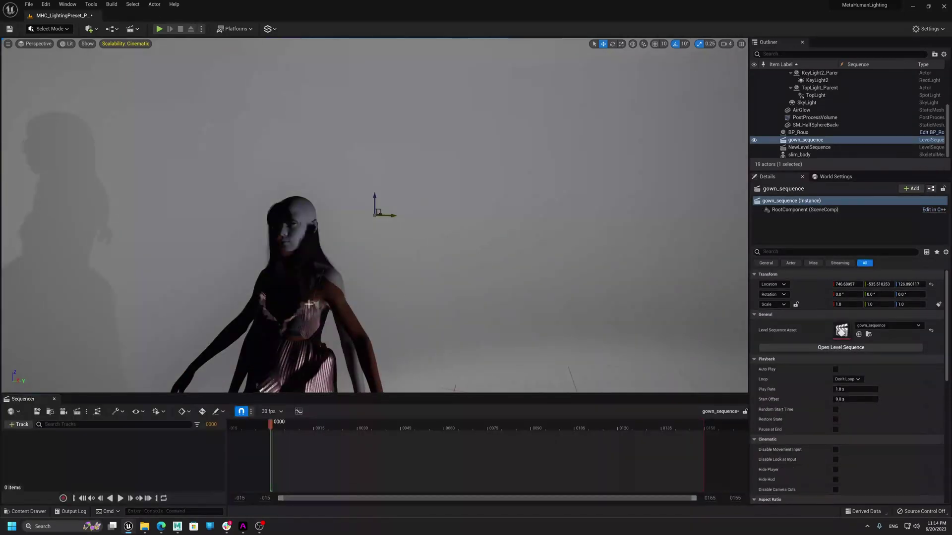
pyautogui.click(798, 133)
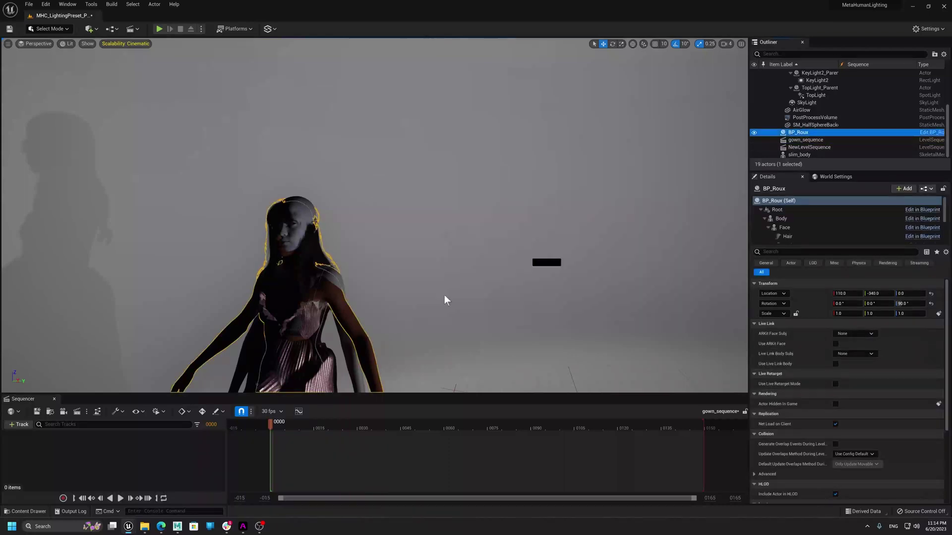
pyautogui.moveTo(129, 444); pyautogui.dragTo(129, 446)
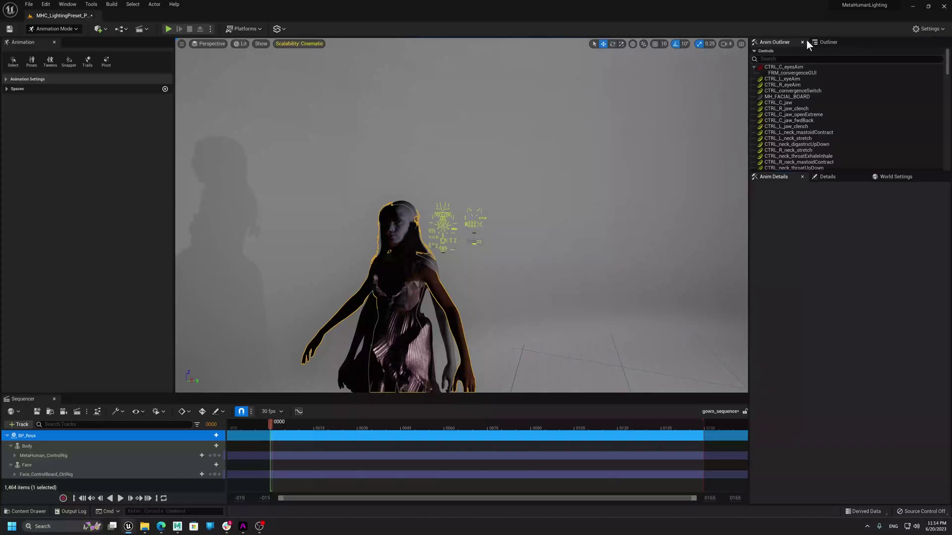
# Turn off the Visible rendering property of slim_body.
pyautogui.click(824, 43)
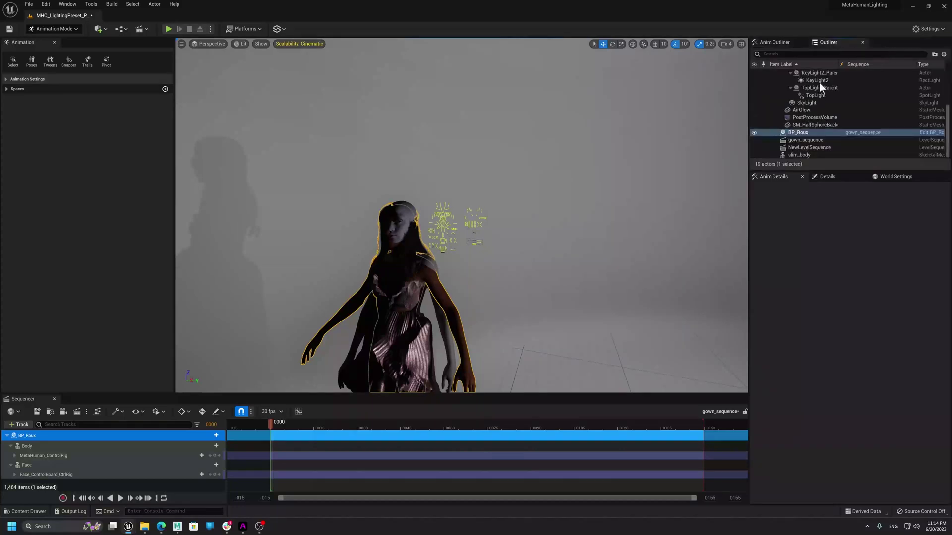
pyautogui.click(799, 154)
pyautogui.click(829, 177)
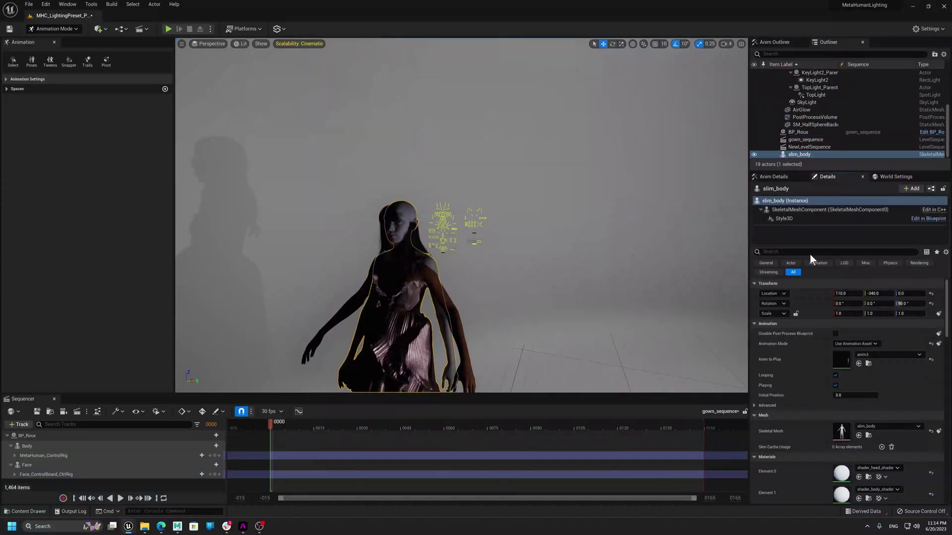
pyautogui.write('vis')
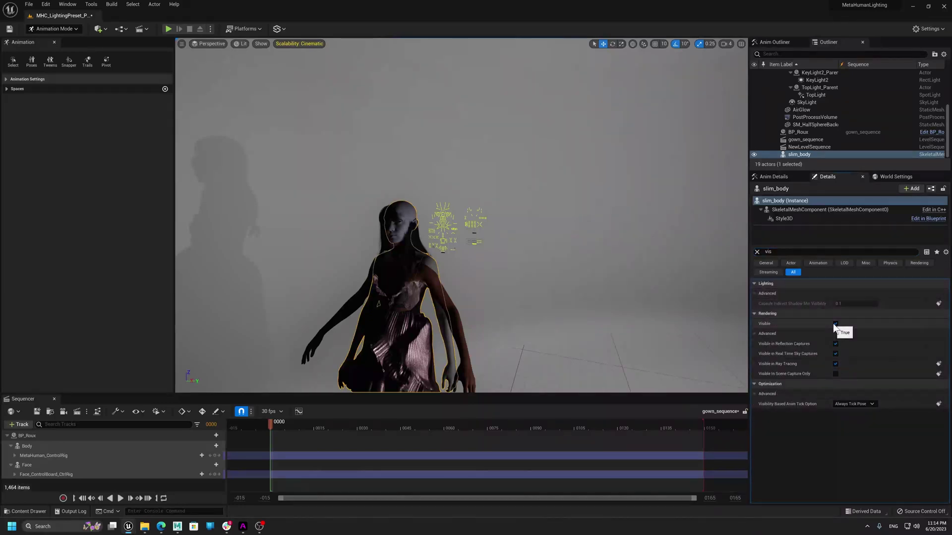
pyautogui.click(836, 324)
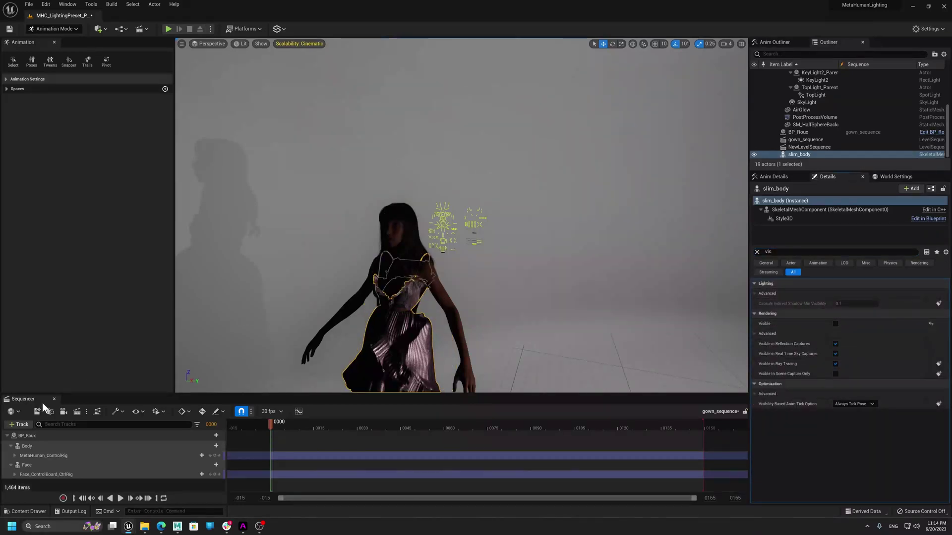
# Add the slim_body actor to gown_sequence as a track.
pyautogui.click(788, 118)
pyautogui.click(798, 155)
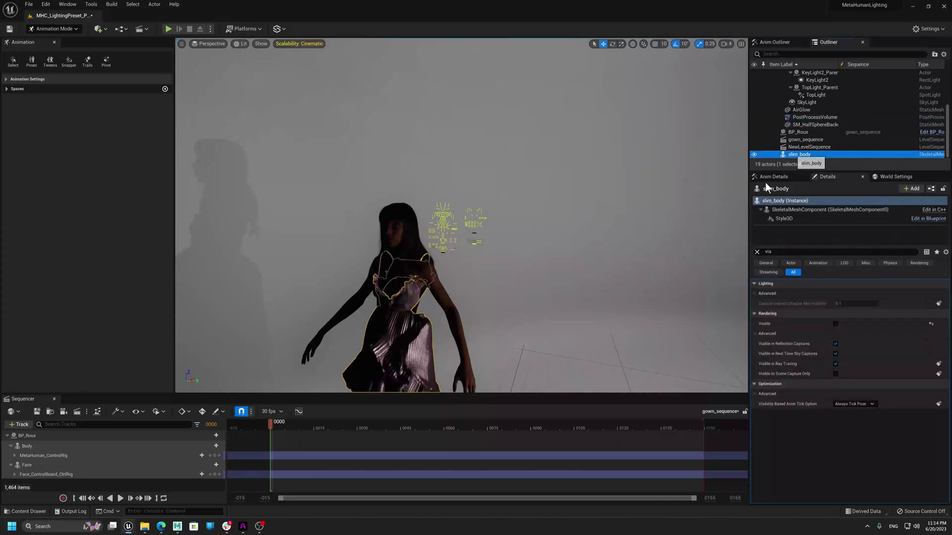
pyautogui.moveTo(112, 489); pyautogui.dragTo(112, 487)
# Replace the MetaHuman_ControlRig track under BP_Roux's Body with an animation track playing anim3.
pyautogui.click(40, 456)
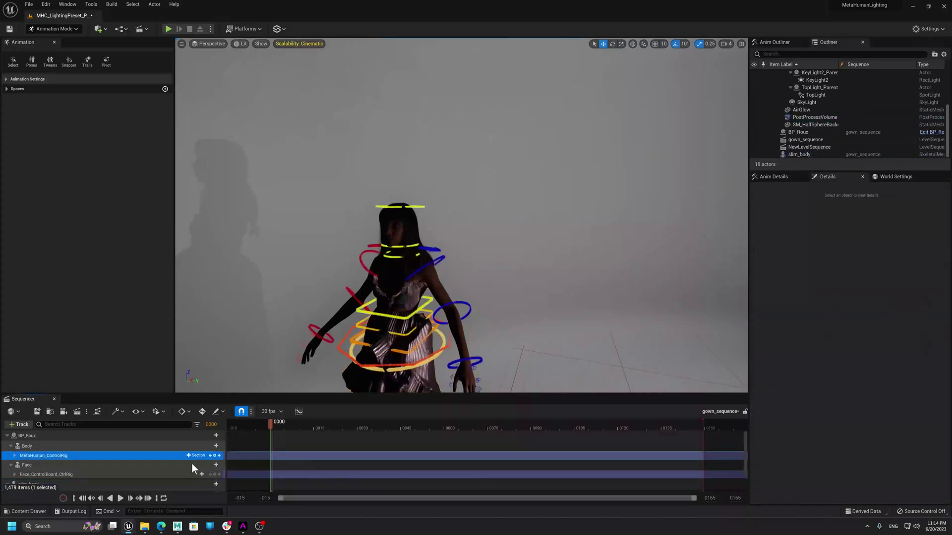
pyautogui.press('Delete')
pyautogui.click(204, 446)
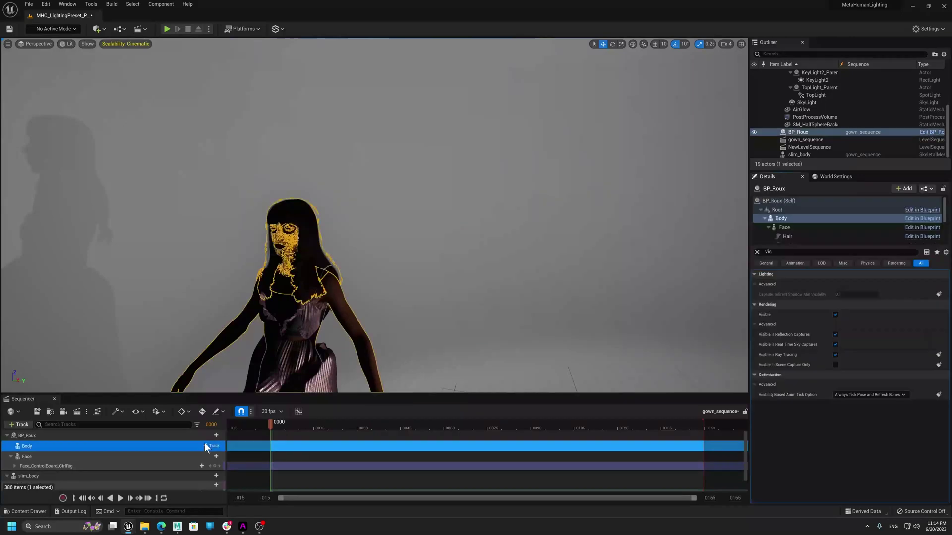
pyautogui.click(211, 445)
pyautogui.moveTo(264, 79)
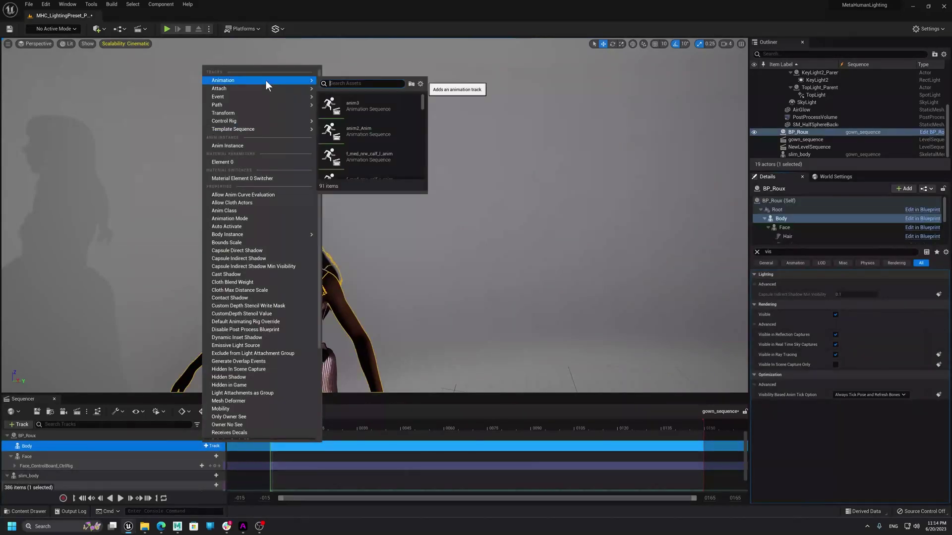
pyautogui.click(374, 106)
pyautogui.click(374, 106)
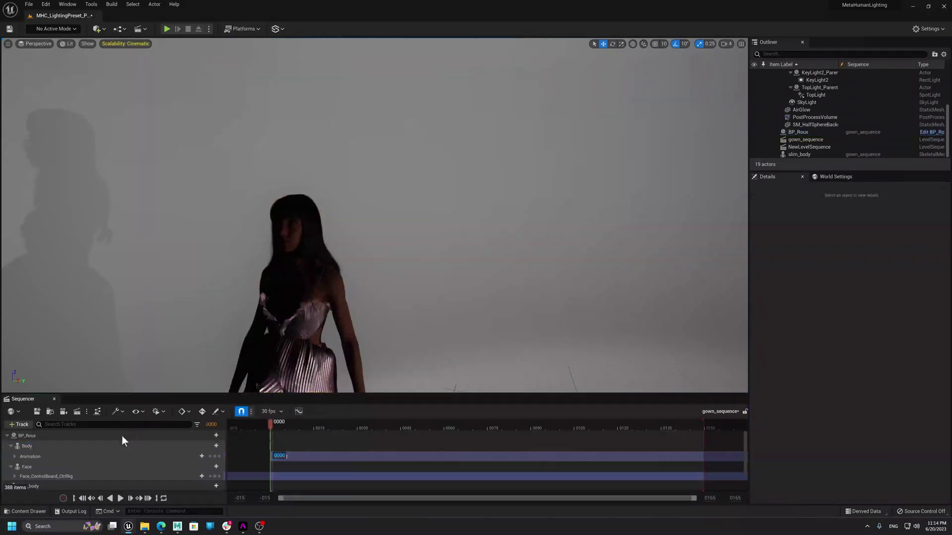
# Add a Garment Cache track with the gown2 cache to slim_body in the sequence.
pyautogui.scroll(-2, 67, 472)
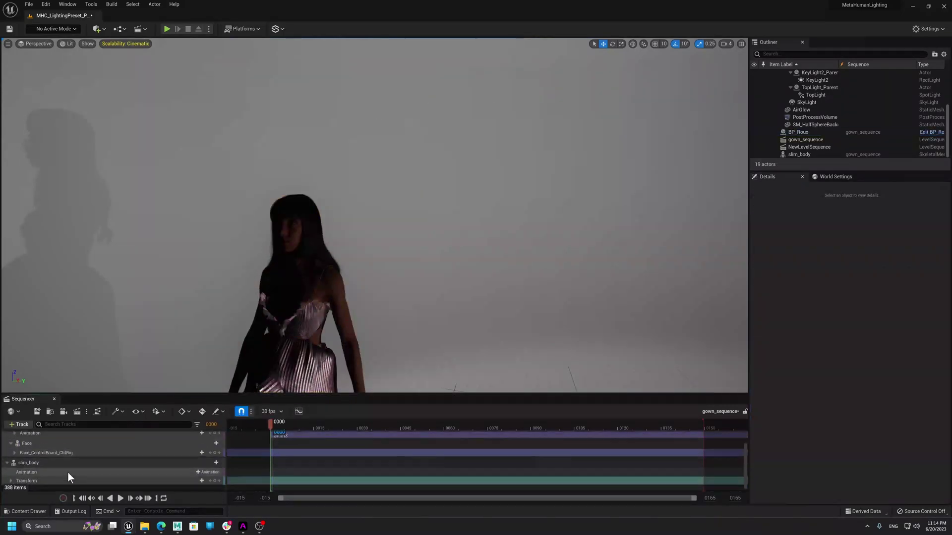
pyautogui.click(141, 477)
pyautogui.click(94, 460)
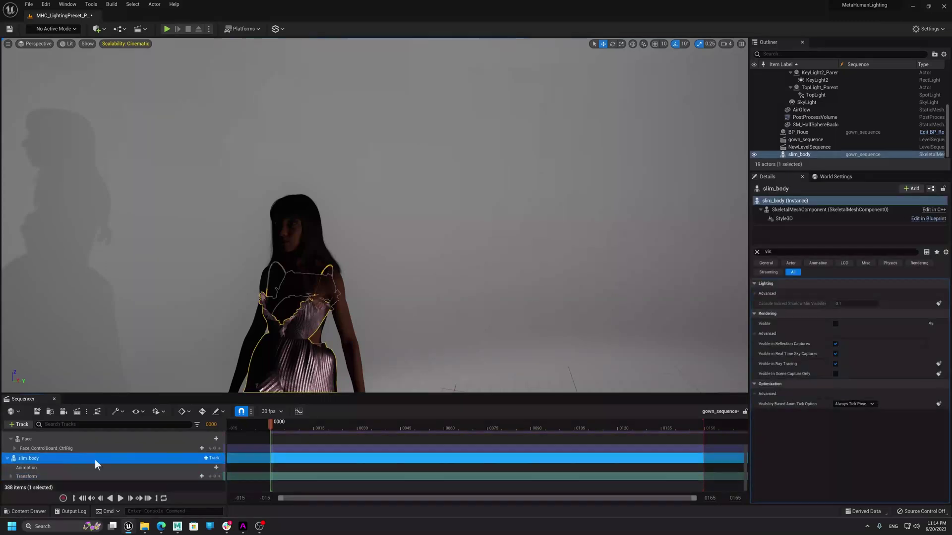
pyautogui.click(216, 459)
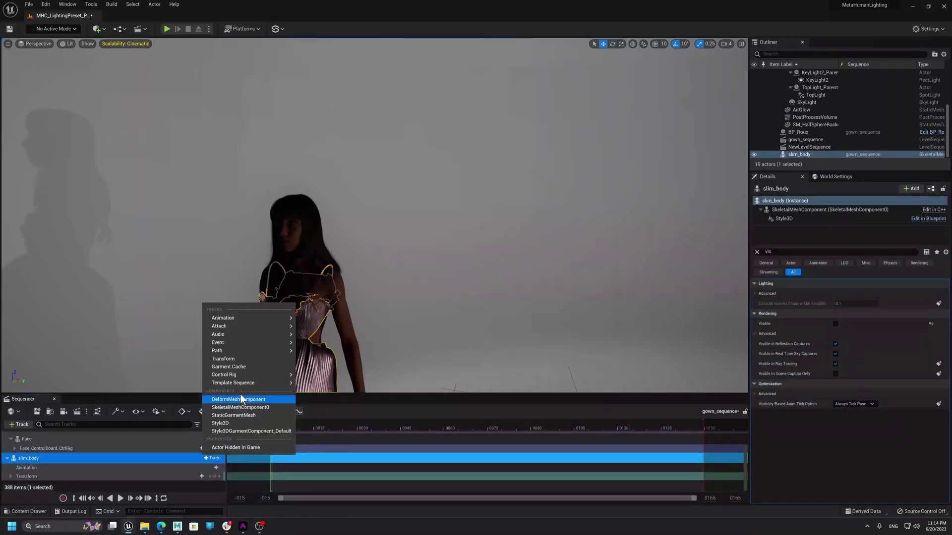
pyautogui.click(242, 367)
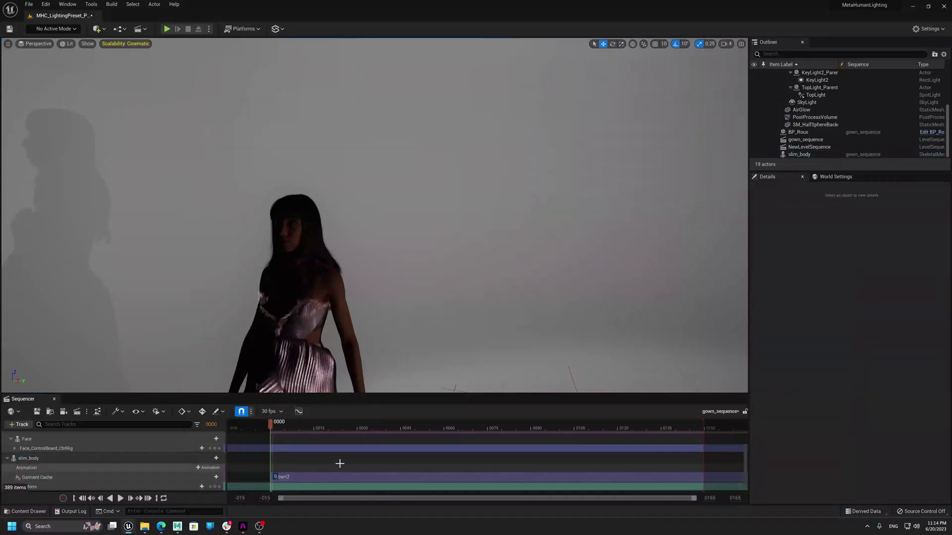
pyautogui.scroll(2, 353, 463)
pyautogui.scroll(-2, 353, 464)
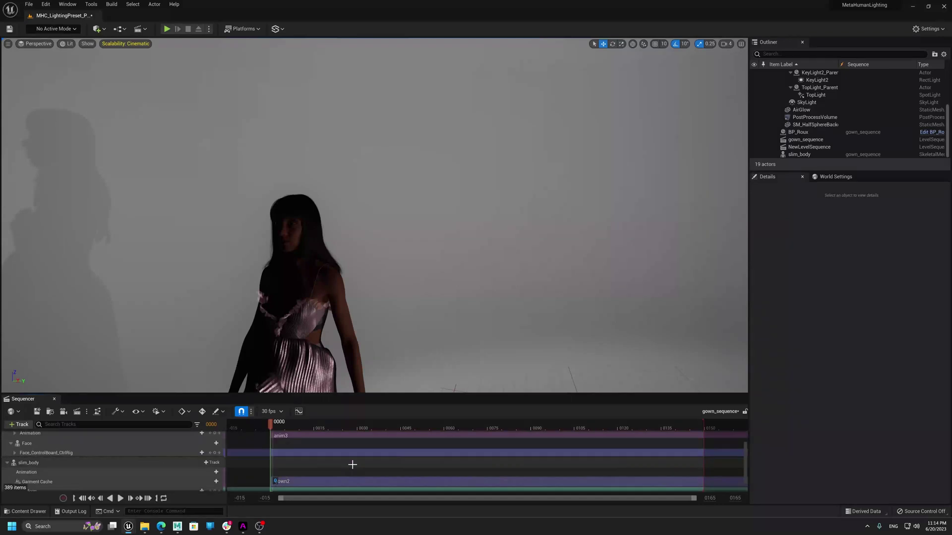
pyautogui.scroll(-3, 352, 464)
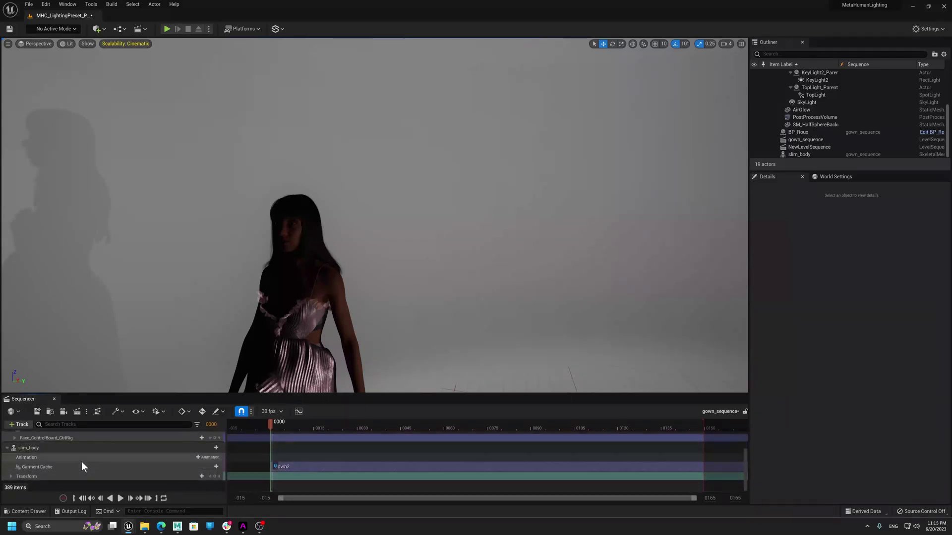
pyautogui.click(33, 468)
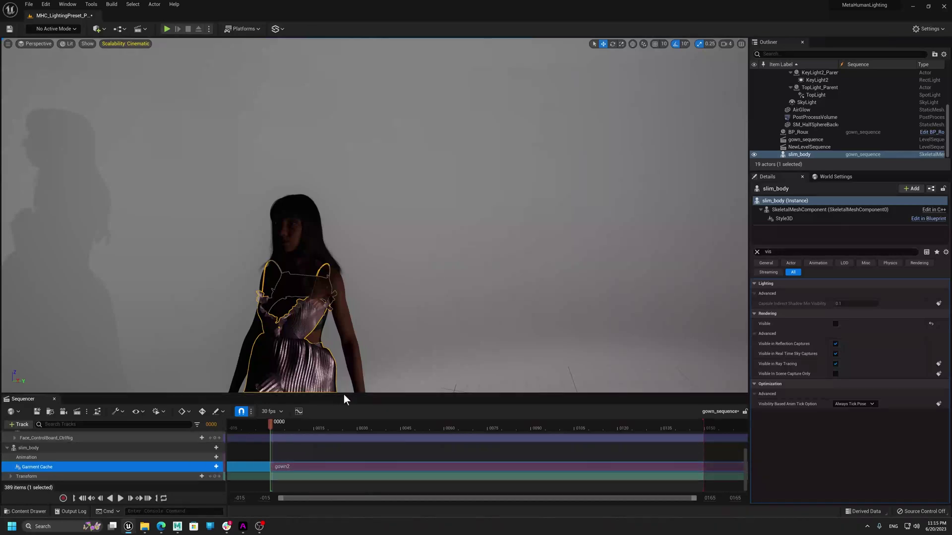
# Extend the sequence's playback range so it ends with the anim3 and gown2 clips.
pyautogui.moveTo(344, 394); pyautogui.dragTo(326, 339)
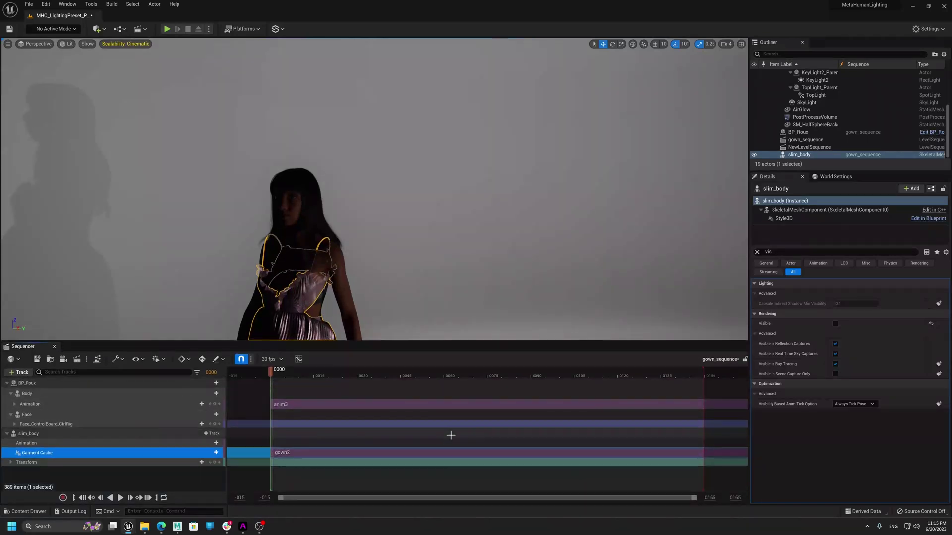
pyautogui.moveTo(501, 429); pyautogui.dragTo(530, 433, button='right')
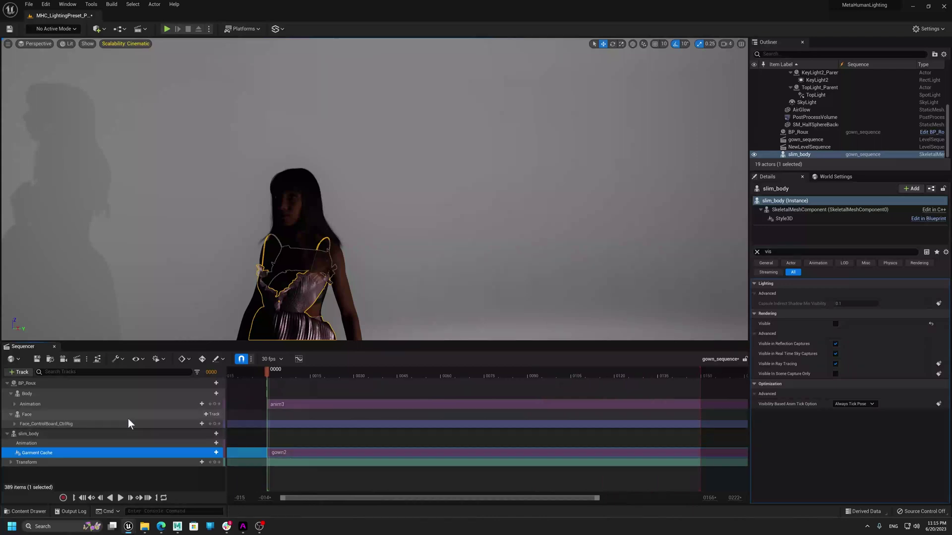
pyautogui.click(207, 433)
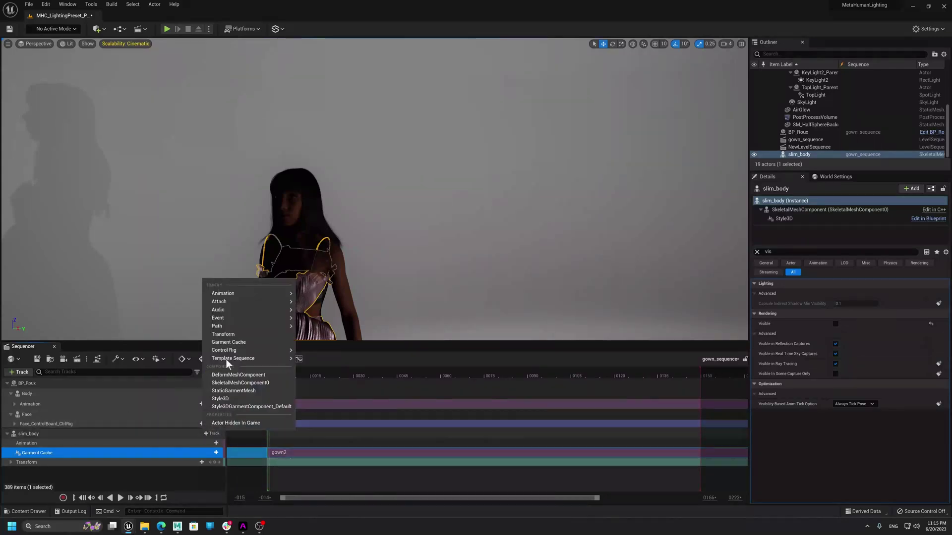
pyautogui.click(128, 474)
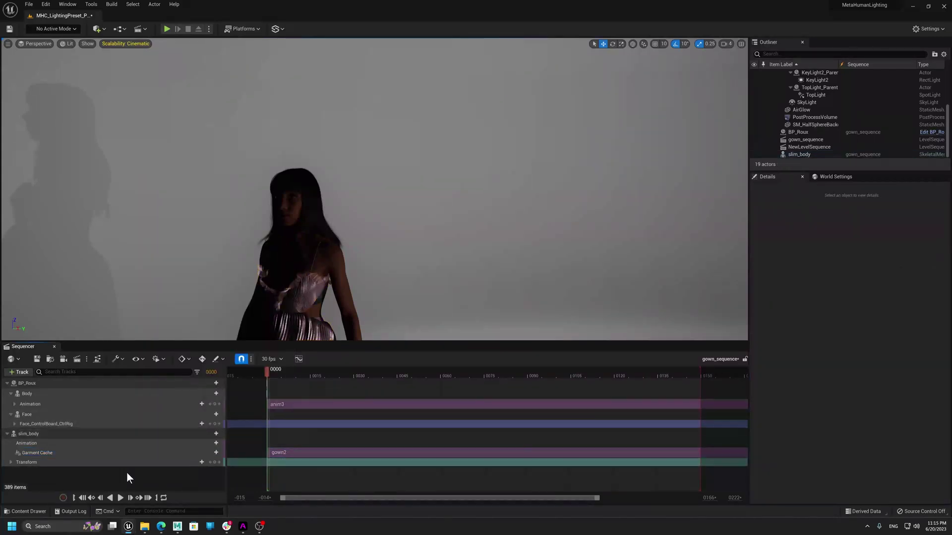
pyautogui.keyDown('ctrl'); pyautogui.scroll(-8, 540, 437); pyautogui.keyUp('ctrl')
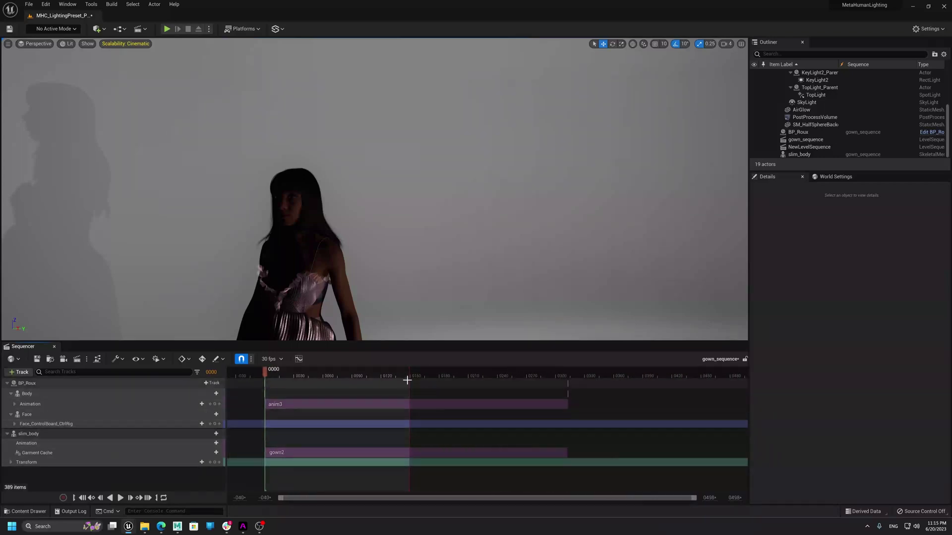
pyautogui.moveTo(410, 378); pyautogui.dragTo(568, 380)
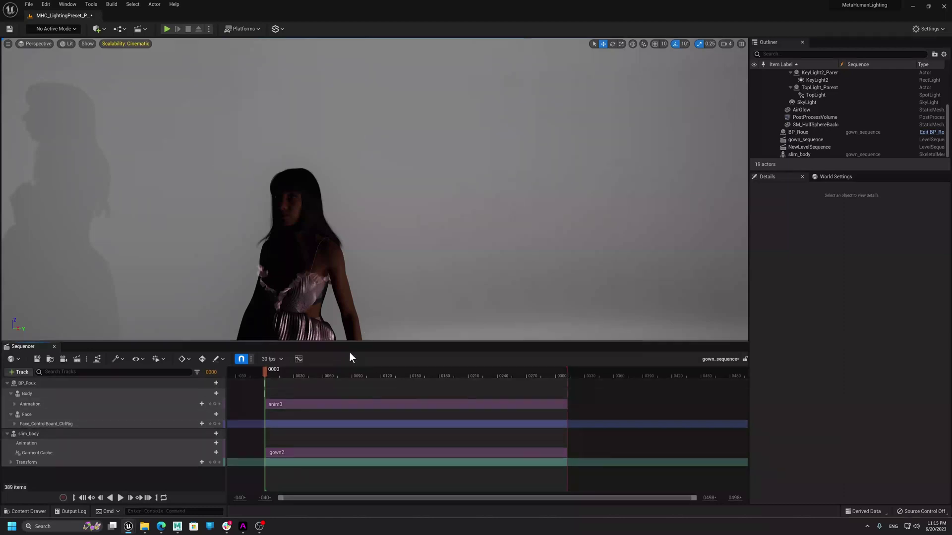
# Save gown_sequence, with the whole dressed character in view.
pyautogui.moveTo(352, 368); pyautogui.dragTo(353, 396)
pyautogui.moveTo(393, 315); pyautogui.dragTo(446, 367, button='right')
pyautogui.moveTo(190, 202); pyautogui.dragTo(196, 198, button='right')
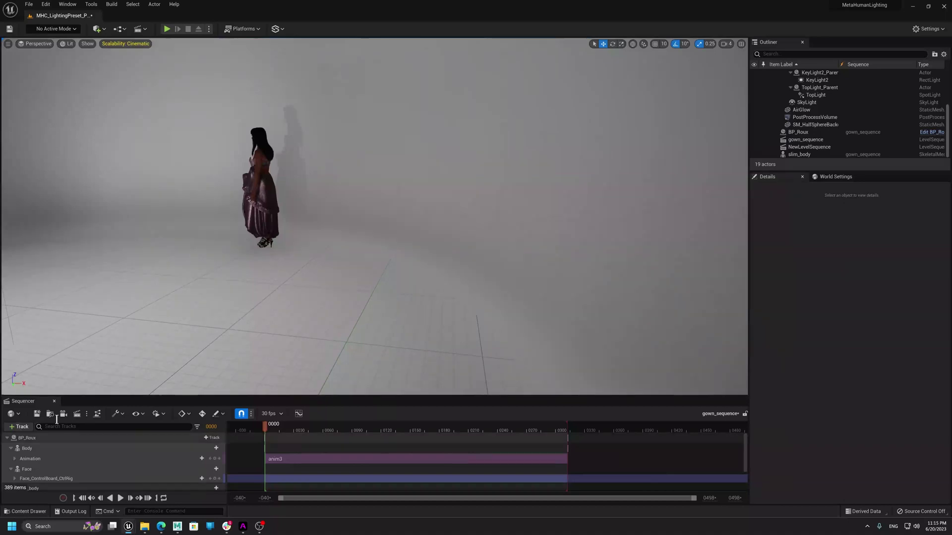
pyautogui.click(37, 414)
# Play gown_sequence, pause it at frame 118, and inspect the gown on Roux up close from the front.
pyautogui.moveTo(261, 243); pyautogui.dragTo(327, 243, button='right')
pyautogui.click(120, 498)
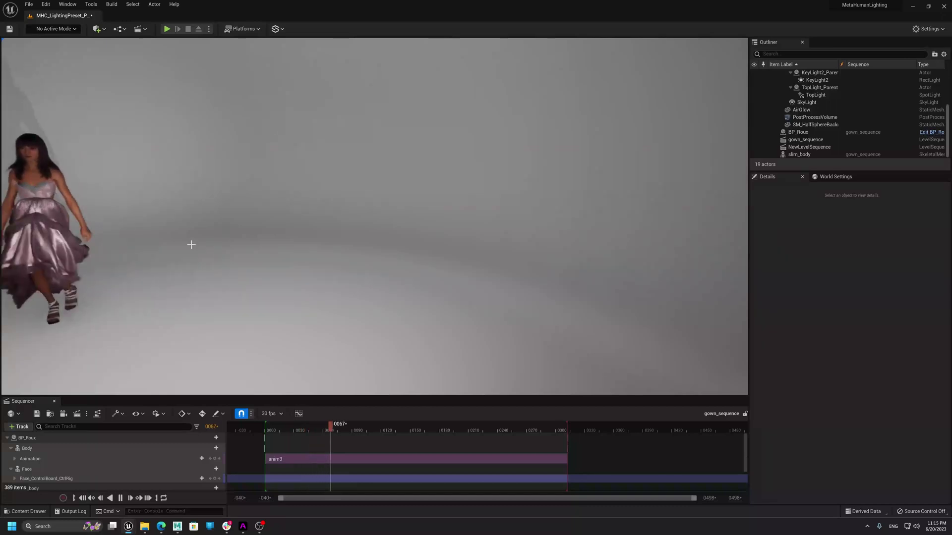
pyautogui.click(120, 497)
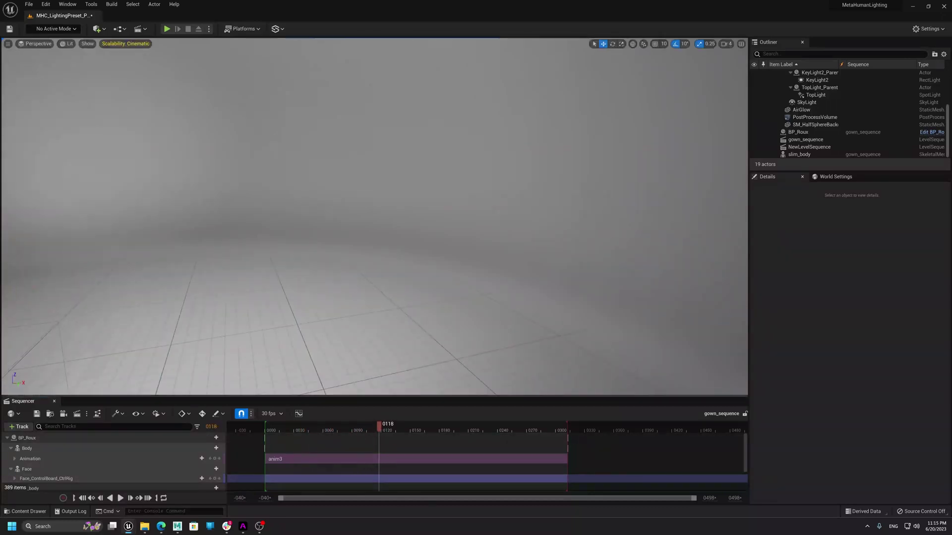
pyautogui.moveTo(297, 248); pyautogui.dragTo(198, 238, button='right')
pyautogui.moveTo(110, 251); pyautogui.dragTo(119, 188)
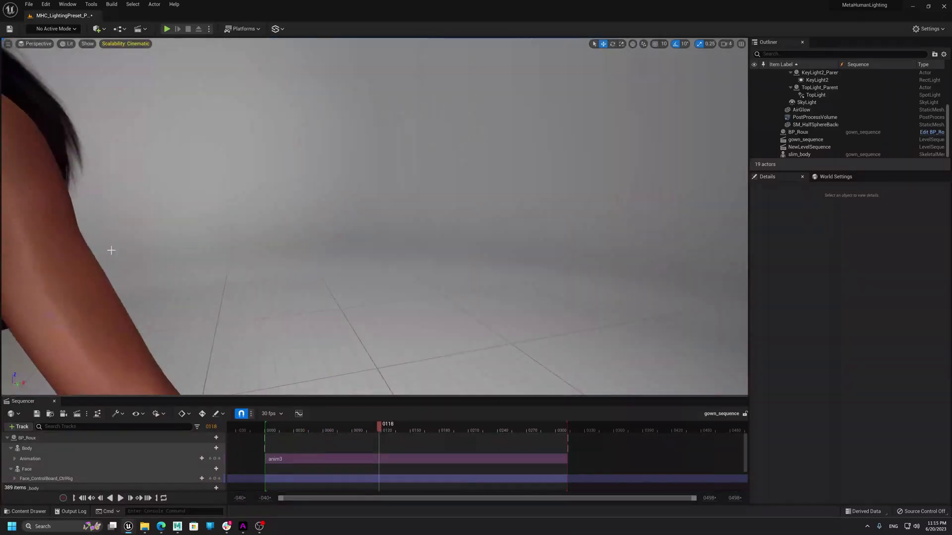
pyautogui.moveTo(260, 235); pyautogui.dragTo(238, 282)
pyautogui.moveTo(314, 233); pyautogui.dragTo(272, 226, button='right')
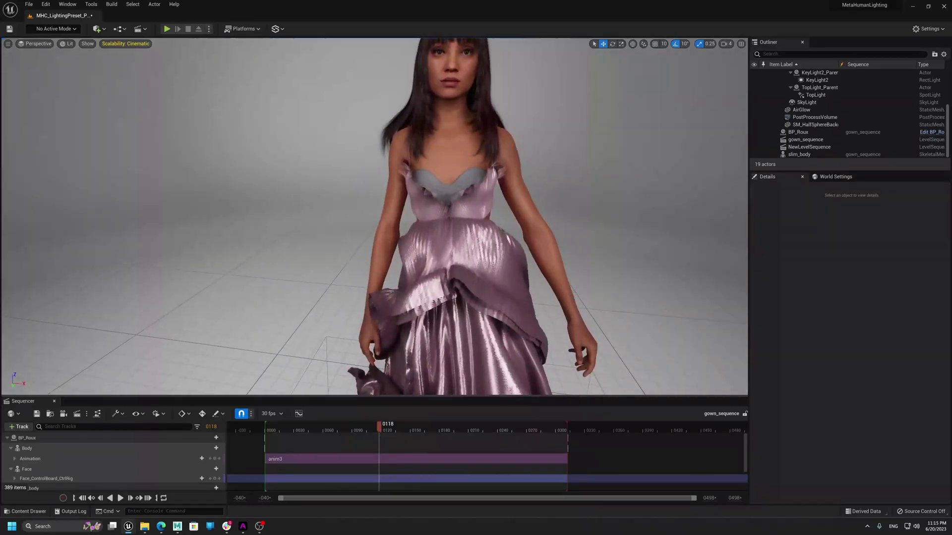
# Play gown_sequence with Roux's full figure in view and pause it at frame 201.
pyautogui.moveTo(453, 189); pyautogui.dragTo(485, 275, button='right')
pyautogui.click(119, 497)
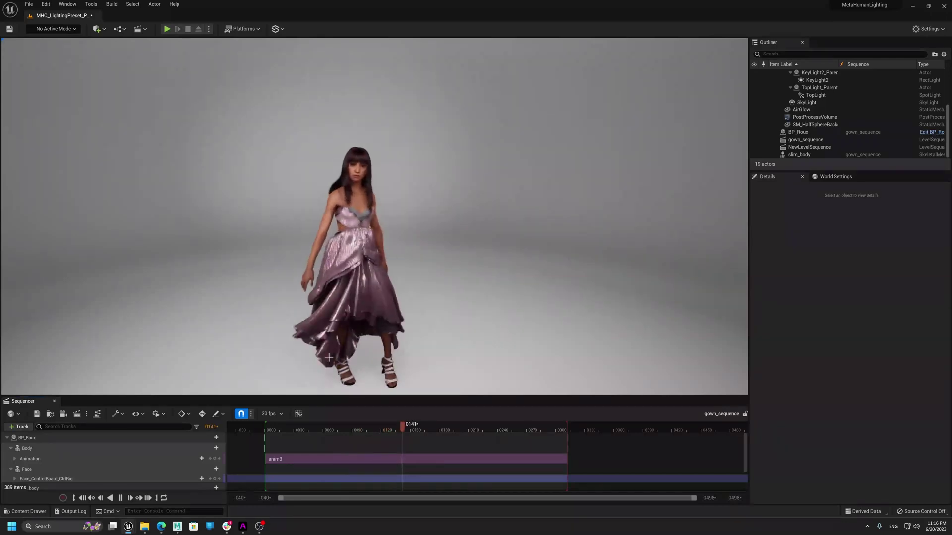
pyautogui.click(121, 498)
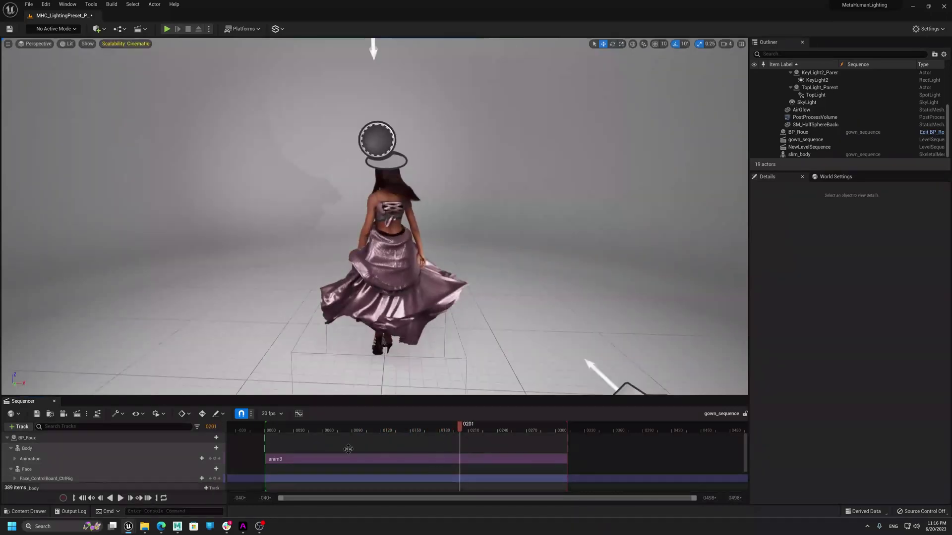
# Rewind gown_sequence to frame 95, replay the walk from there, and pause it at frame 139.
pyautogui.moveTo(450, 424); pyautogui.dragTo(356, 427)
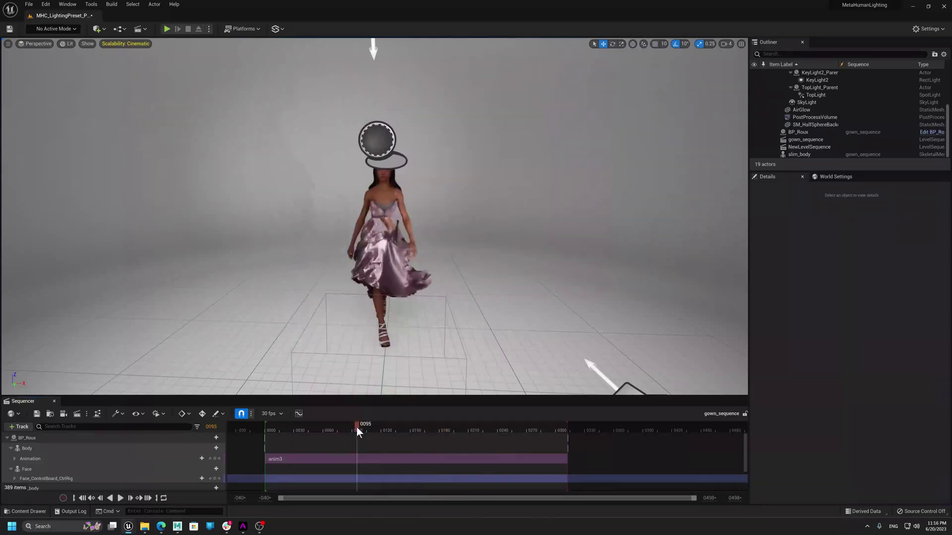
pyautogui.click(119, 498)
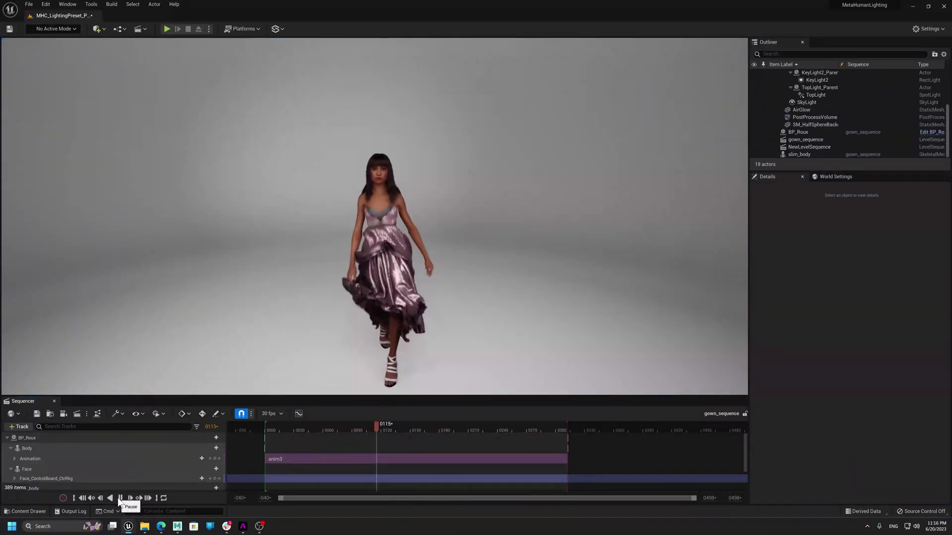
pyautogui.click(119, 498)
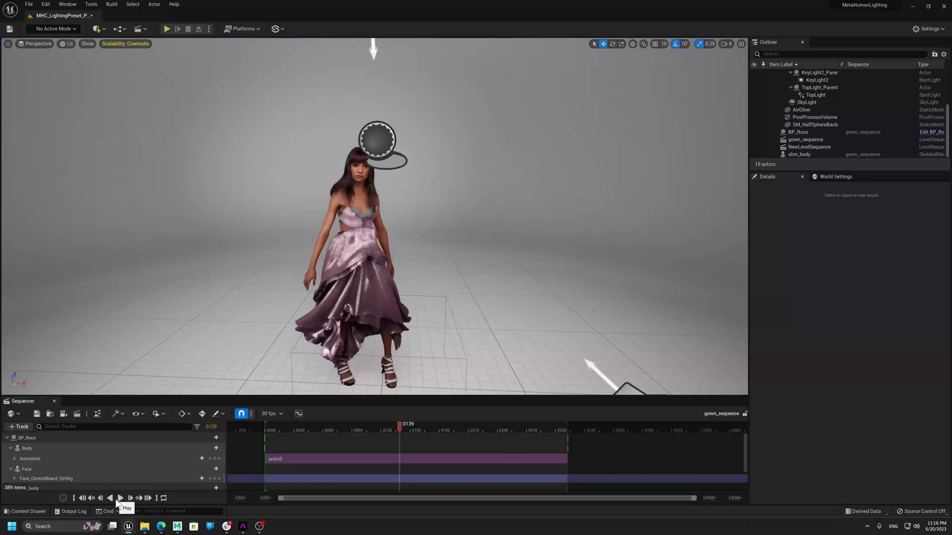
# Switch the viewport to Path Tracing and preview the full dressed character at the paused frame.
pyautogui.click(46, 44)
pyautogui.click(63, 44)
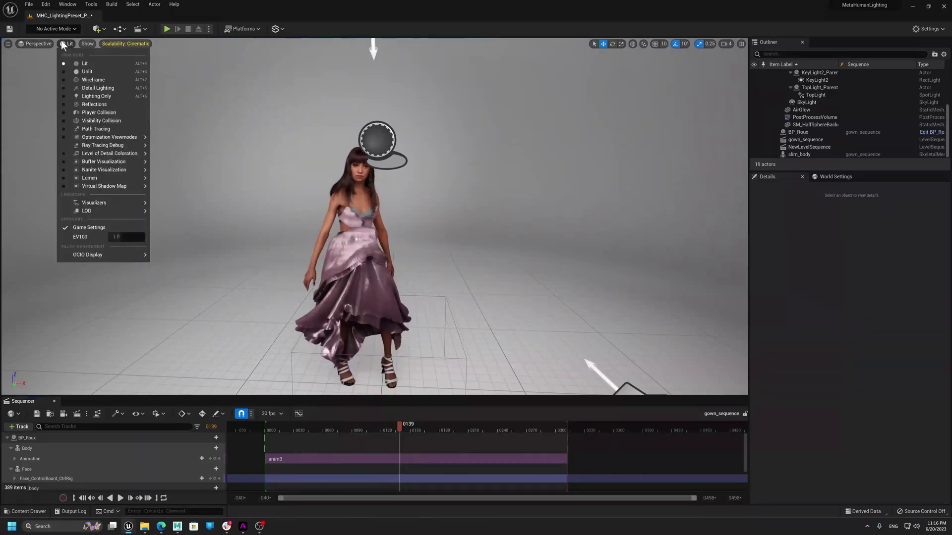
pyautogui.click(99, 128)
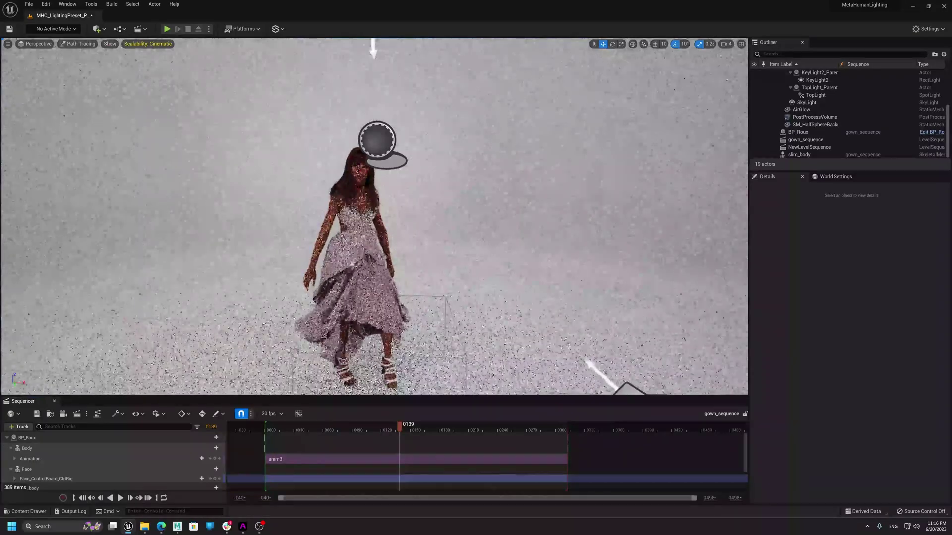
pyautogui.moveTo(373, 216)
pyautogui.mouseDown(button='right')
pyautogui.moveTo(362, 203)
pyautogui.moveTo(322, 243)
pyautogui.moveTo(335, 218)
pyautogui.mouseUp(button='right')
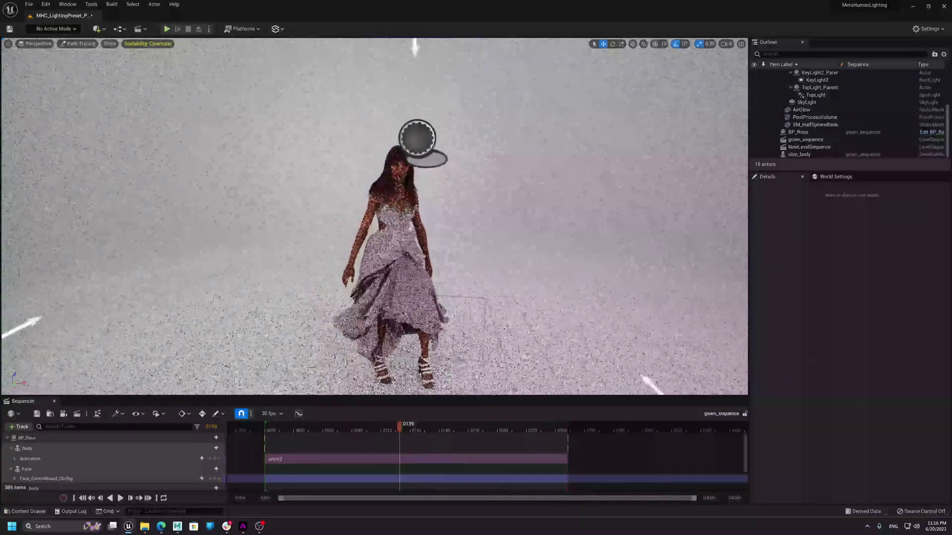
# Return the viewport to Lit shading and examine Roux in the gown from a closer three-quarter view.
pyautogui.click(79, 44)
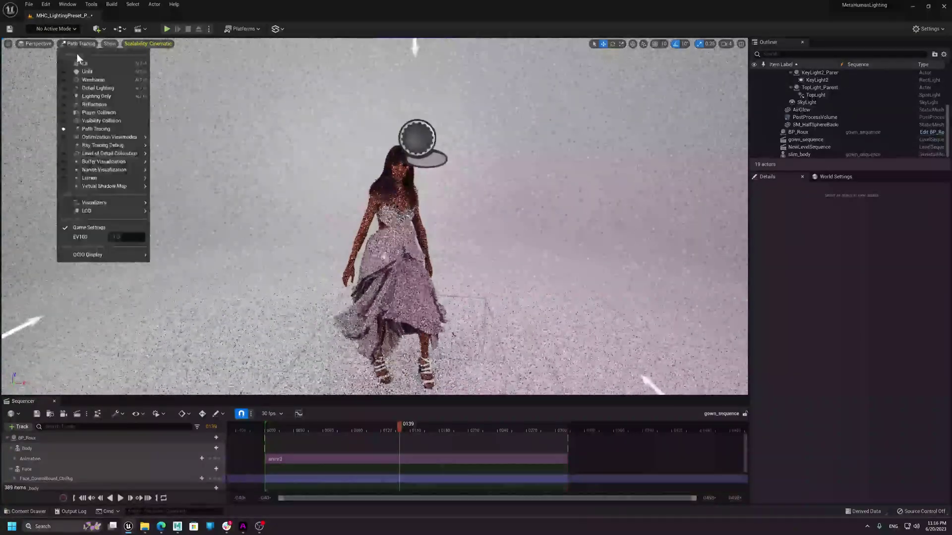
pyautogui.click(82, 64)
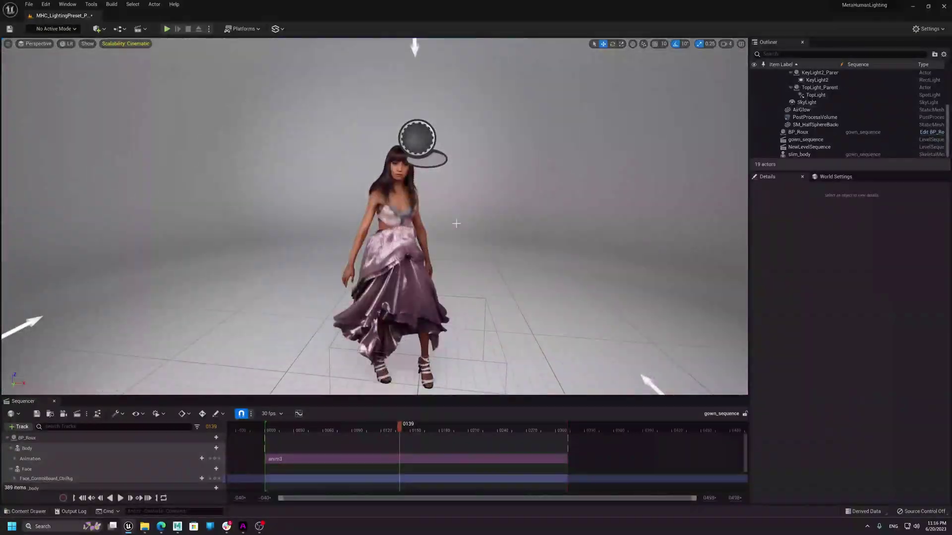
pyautogui.scroll(3, 374, 216)
pyautogui.scroll(-5, 374, 216)
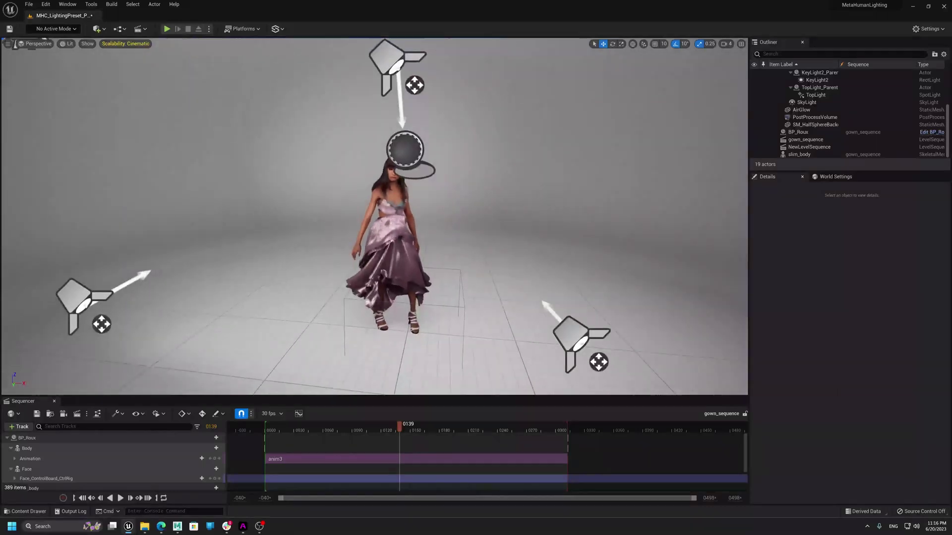
pyautogui.scroll(5, 375, 216)
pyautogui.scroll(1, 430, 226)
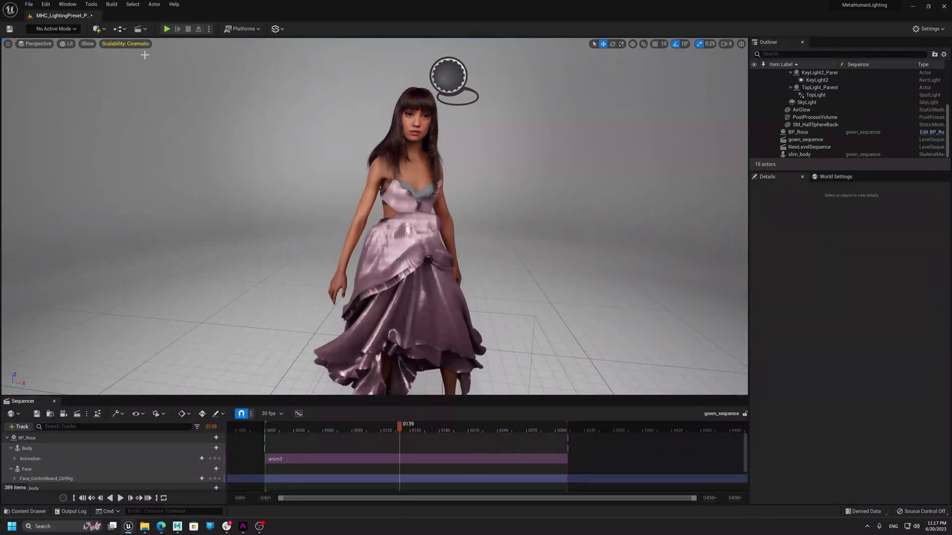
# Render the viewport with Path Tracing again and inspect the gown's bodice and skirt up close from several angles.
pyautogui.click(70, 43)
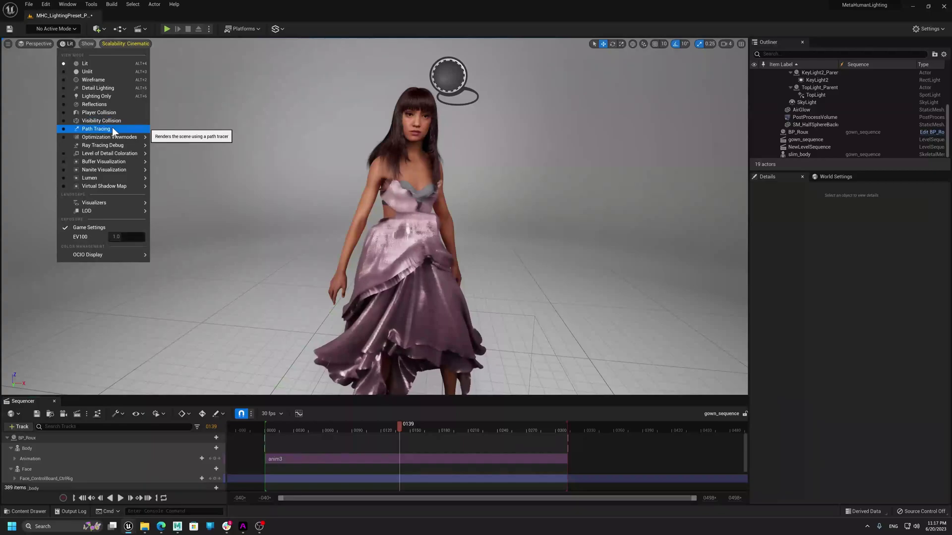
pyautogui.click(97, 131)
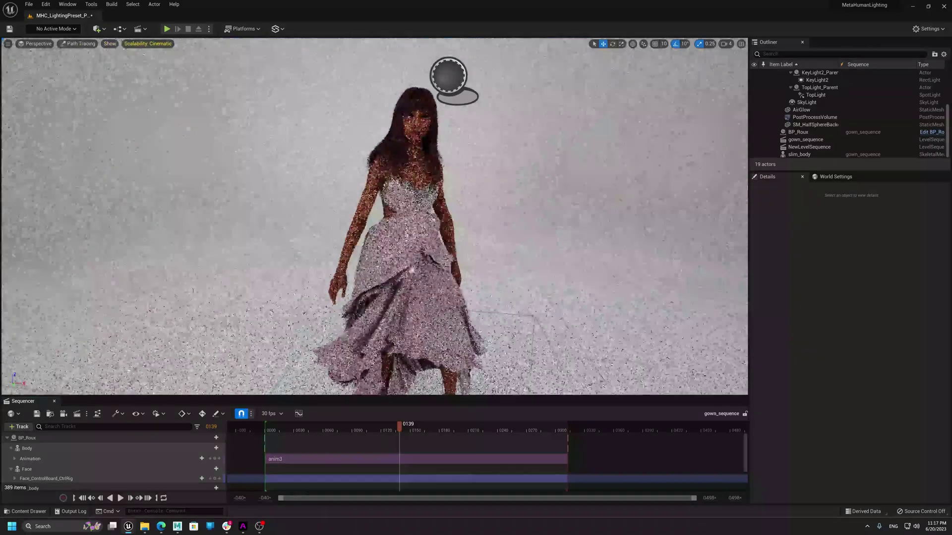
pyautogui.scroll(2, 375, 217)
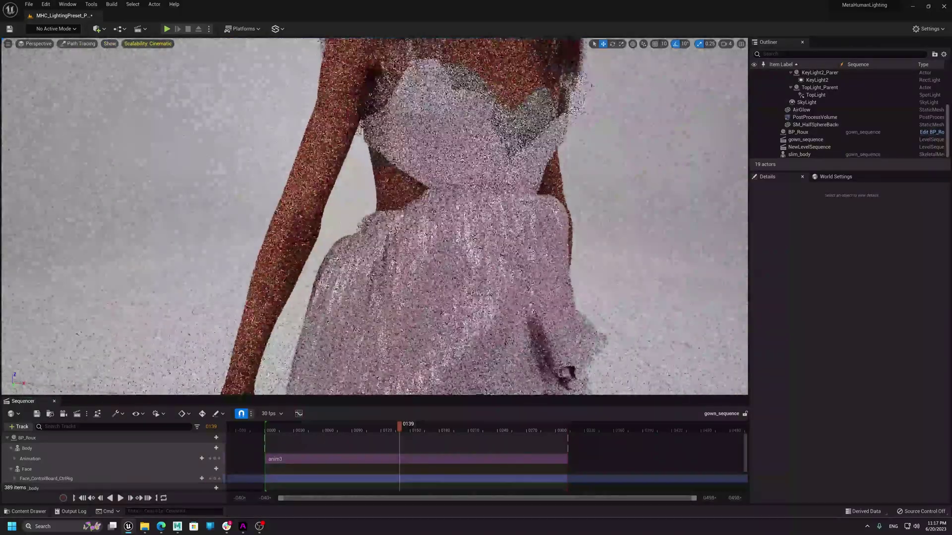
pyautogui.scroll(2, 374, 216)
pyautogui.scroll(-3, 374, 216)
pyautogui.moveTo(374, 216); pyautogui.dragTo(337, 278, button='right')
pyautogui.scroll(3, 374, 216)
pyautogui.moveTo(374, 216); pyautogui.dragTo(258, 134, button='right')
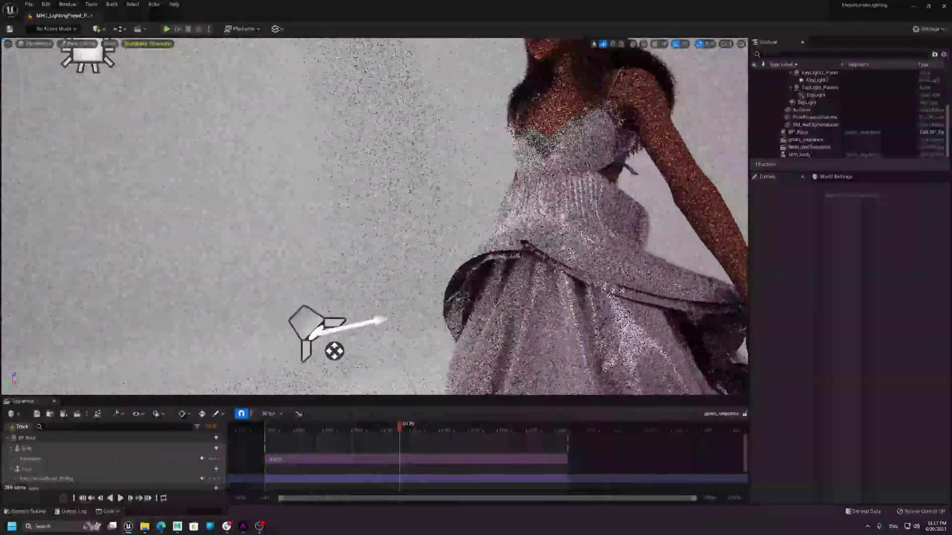
pyautogui.scroll(-3, 374, 217)
pyautogui.moveTo(374, 216); pyautogui.dragTo(375, 217, button='right')
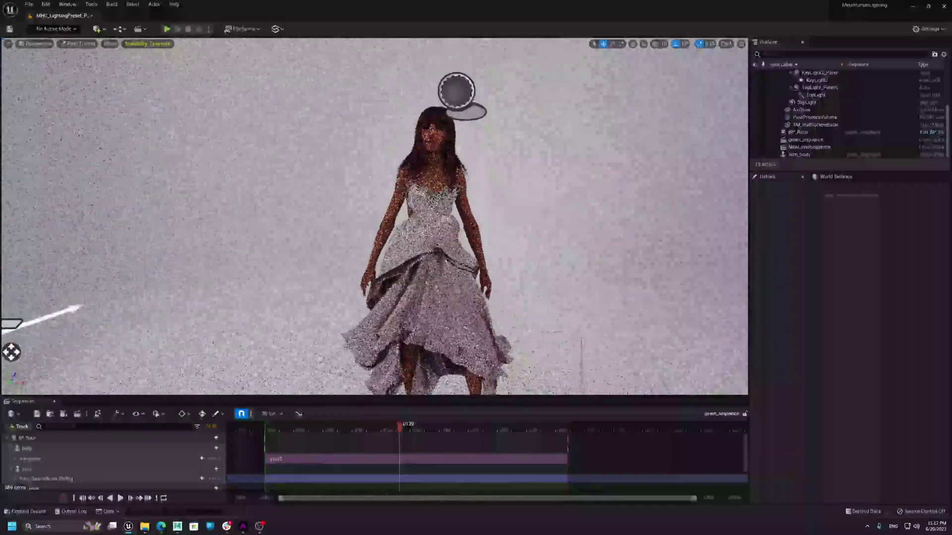
# Restore Lit shading in the viewport and play gown_sequence onward from frame 139.
pyautogui.click(83, 45)
pyautogui.click(85, 64)
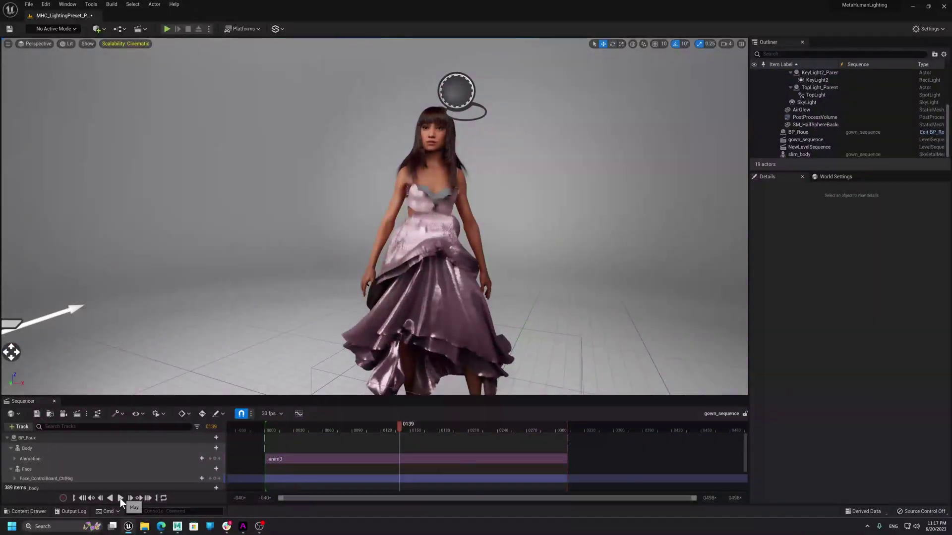
pyautogui.click(120, 498)
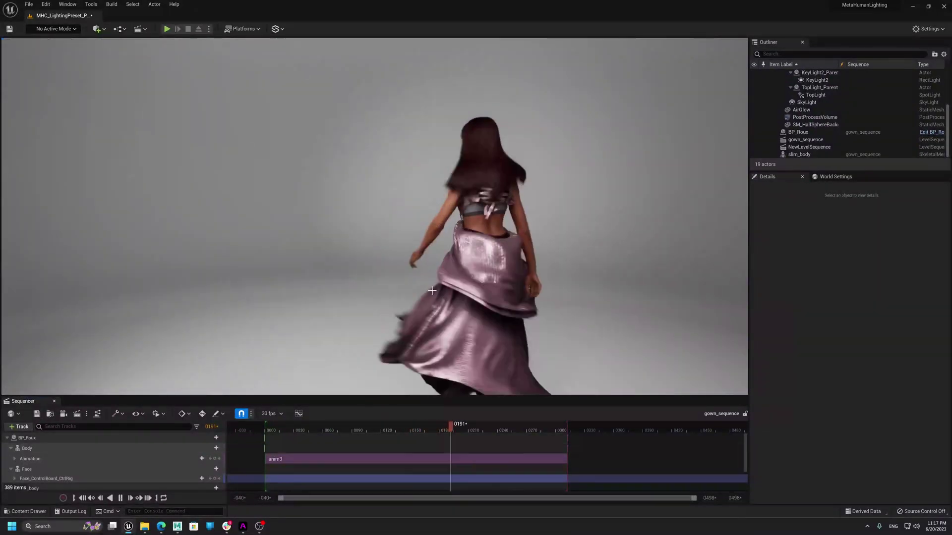